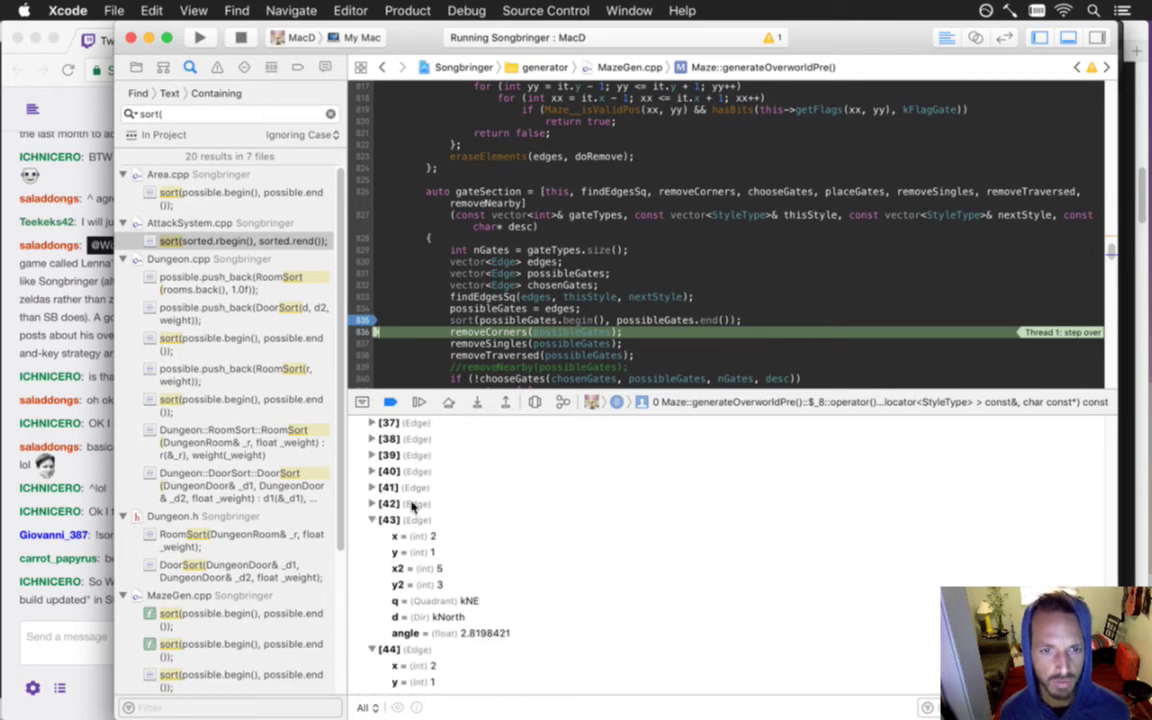
Step: Expand edges [42] and [41] among the debugged variables to inspect their coordinates, quadrant, direction and angle
click(372, 503)
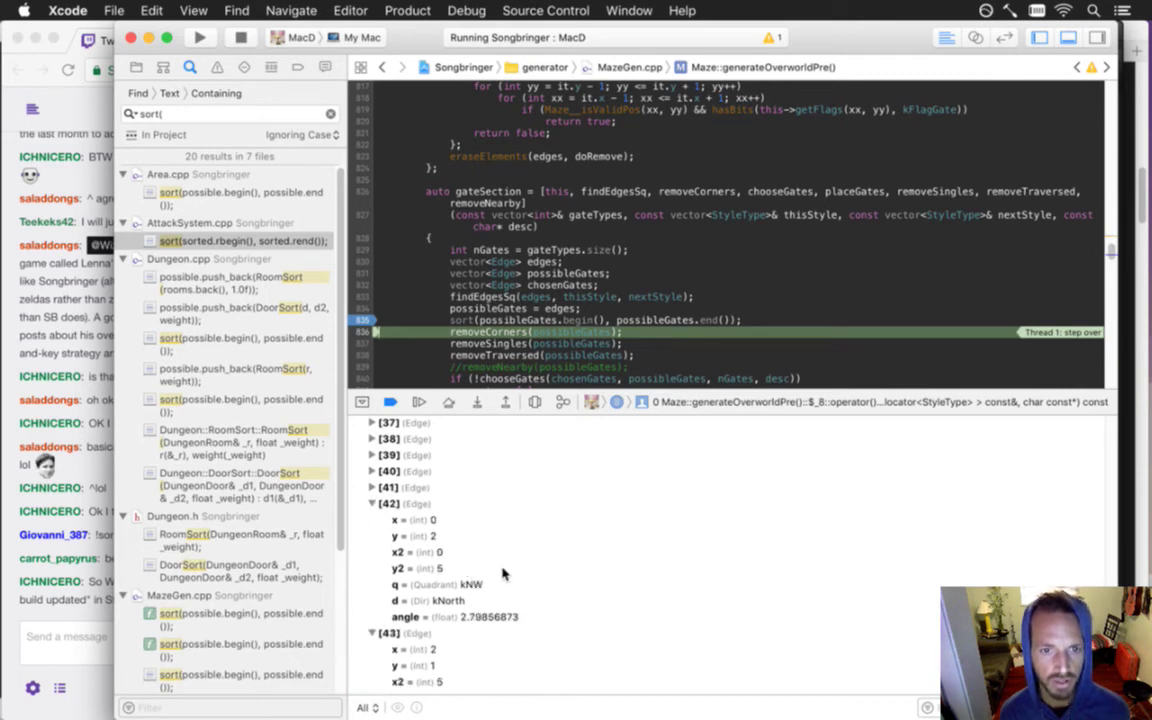
click(372, 487)
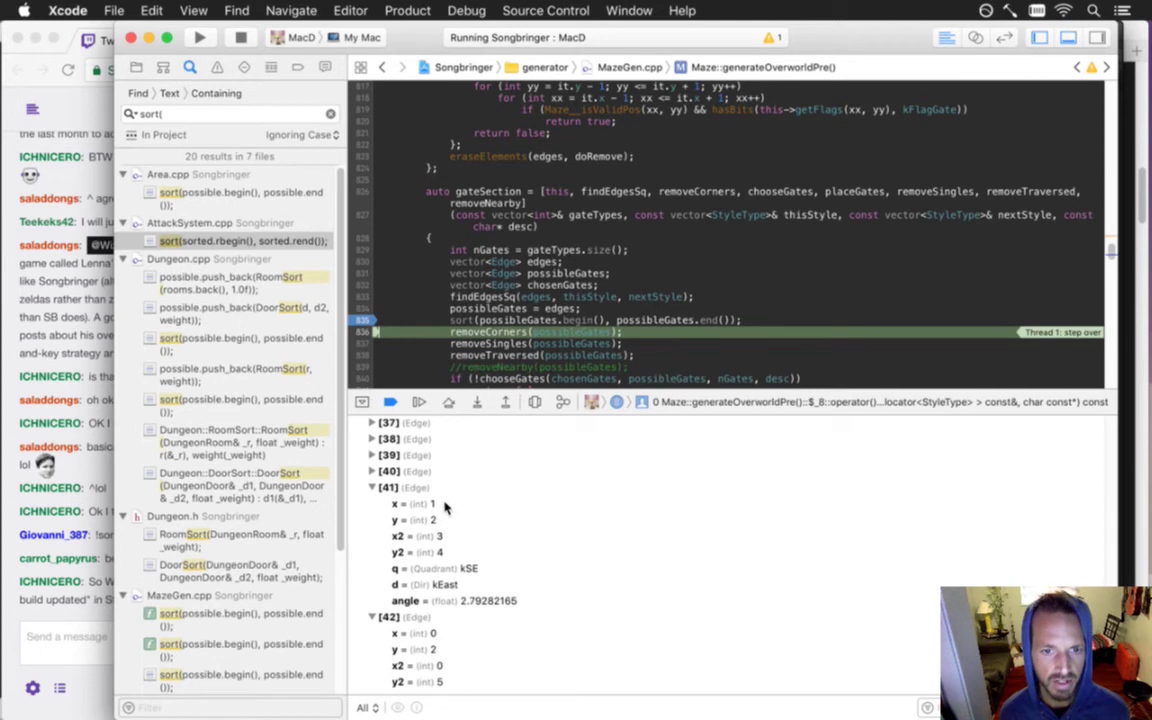
Step: Switch to the Twitch chat in Chrome and highlight the viewer's question about turning off "keep build updated" in Steam
click(91, 598)
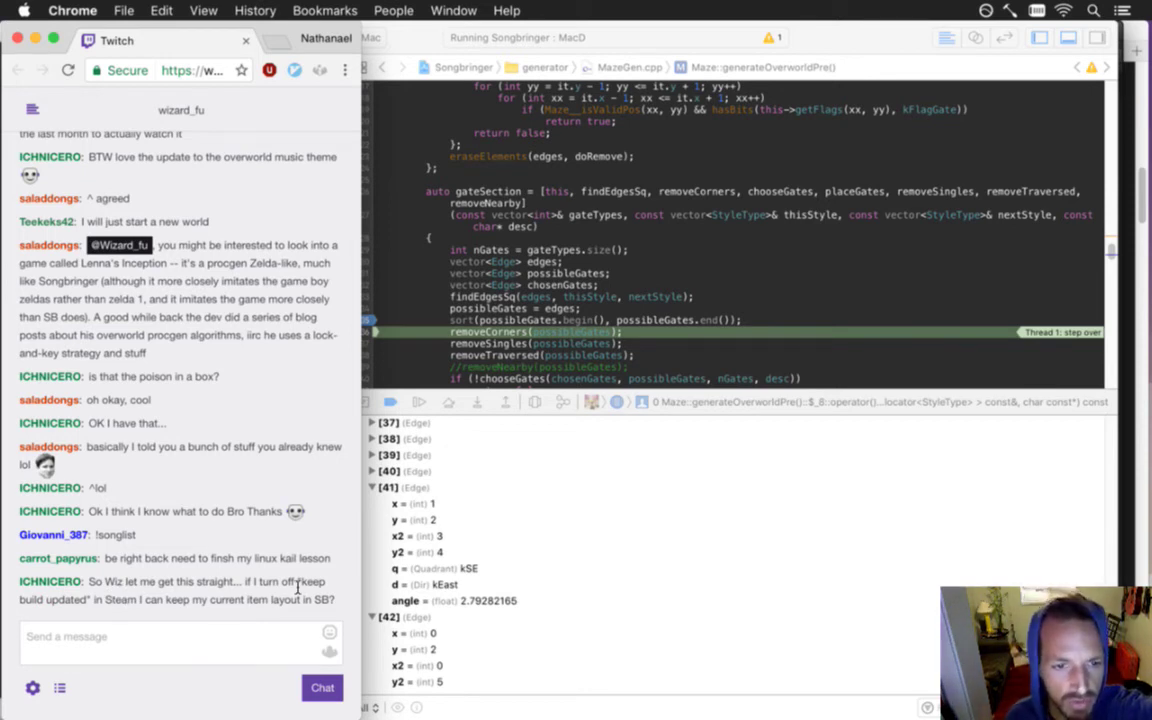
drag(297, 581, 137, 600)
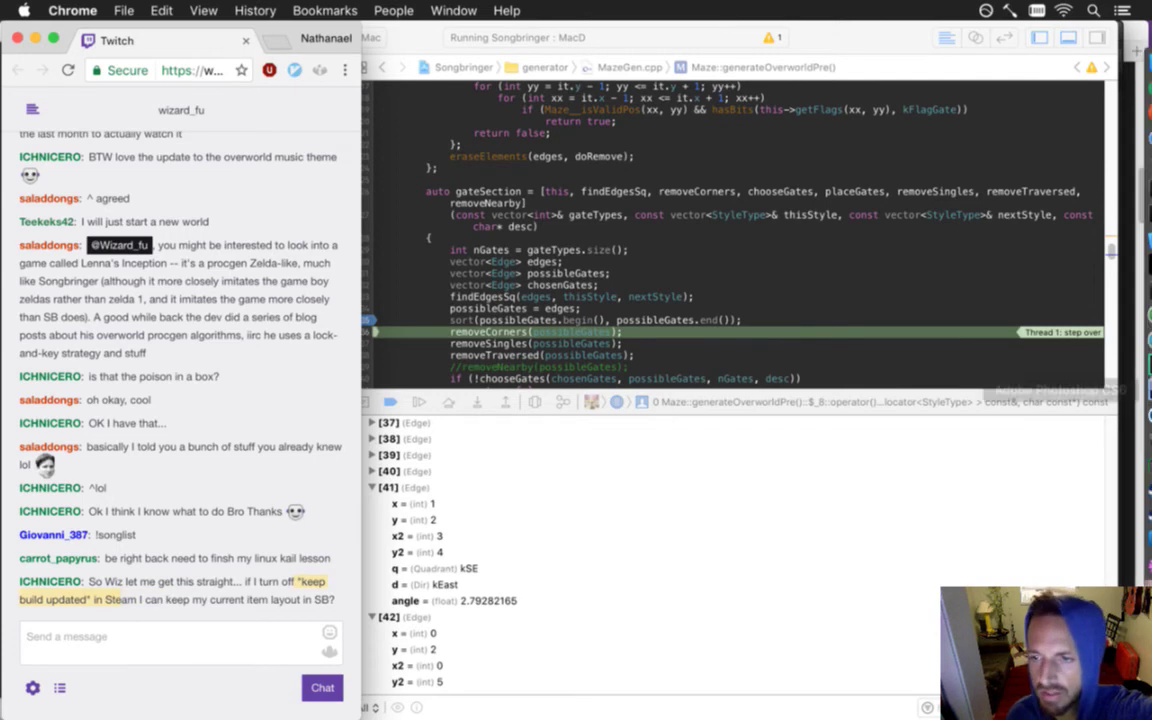
Step: Switch to Steam and open the properties of Songbringer from the game library
click(1138, 489)
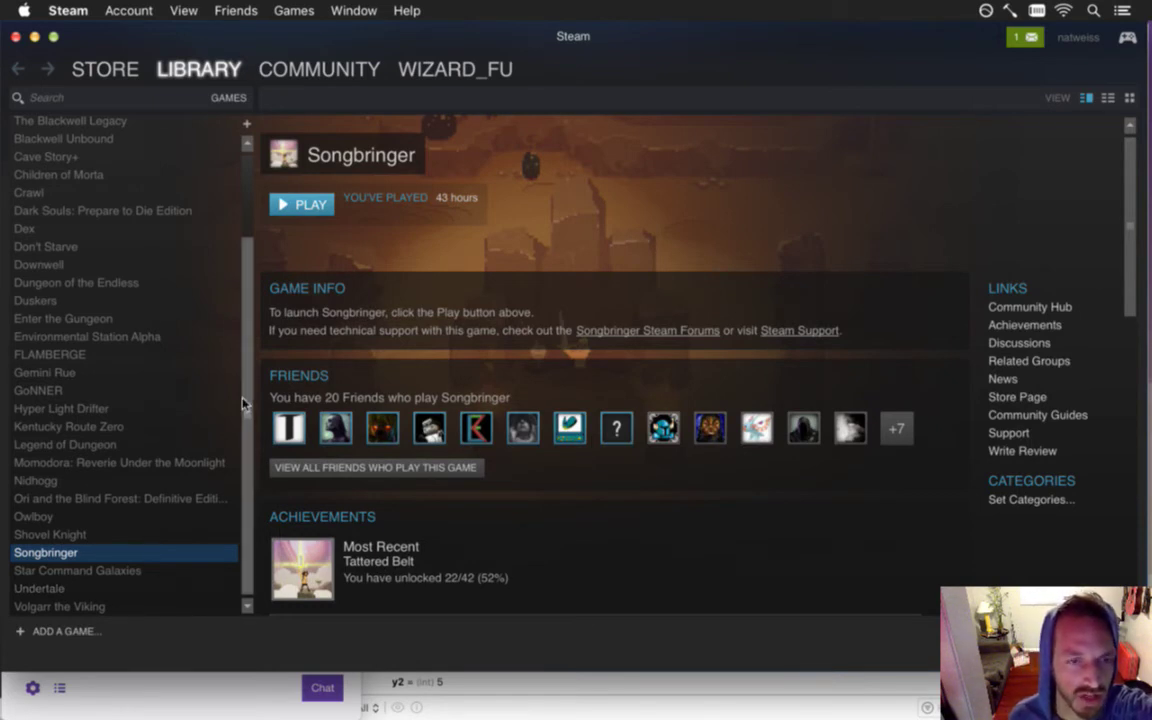
right_click(113, 556)
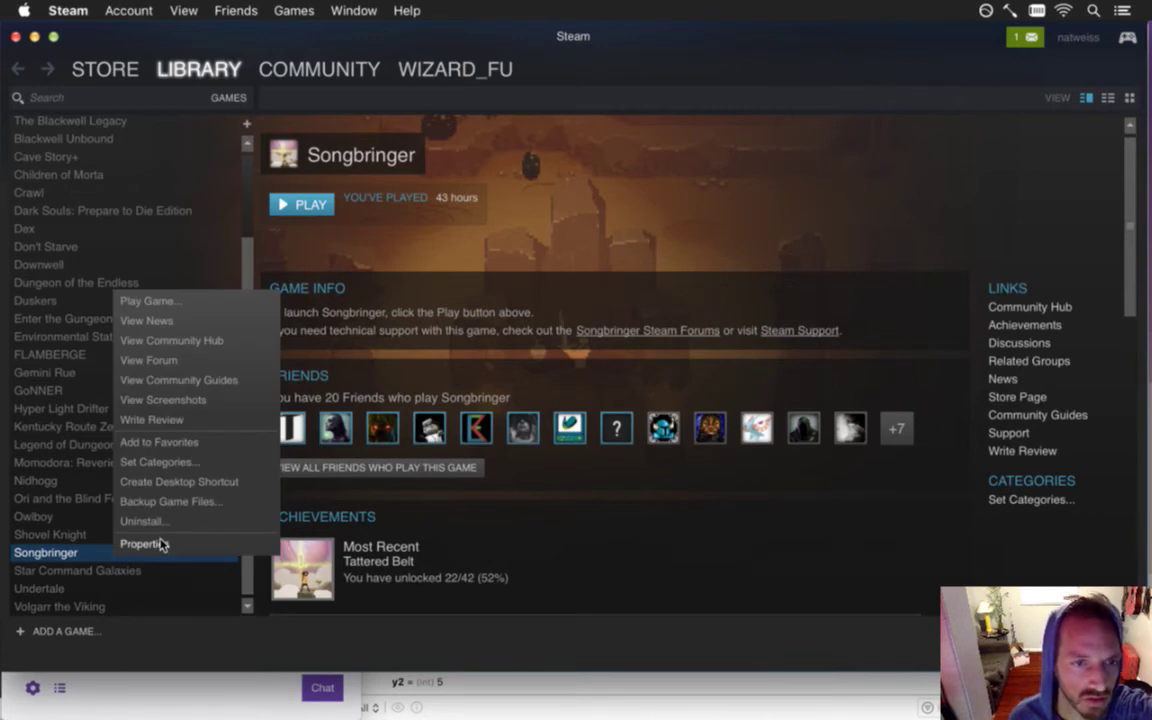
click(140, 543)
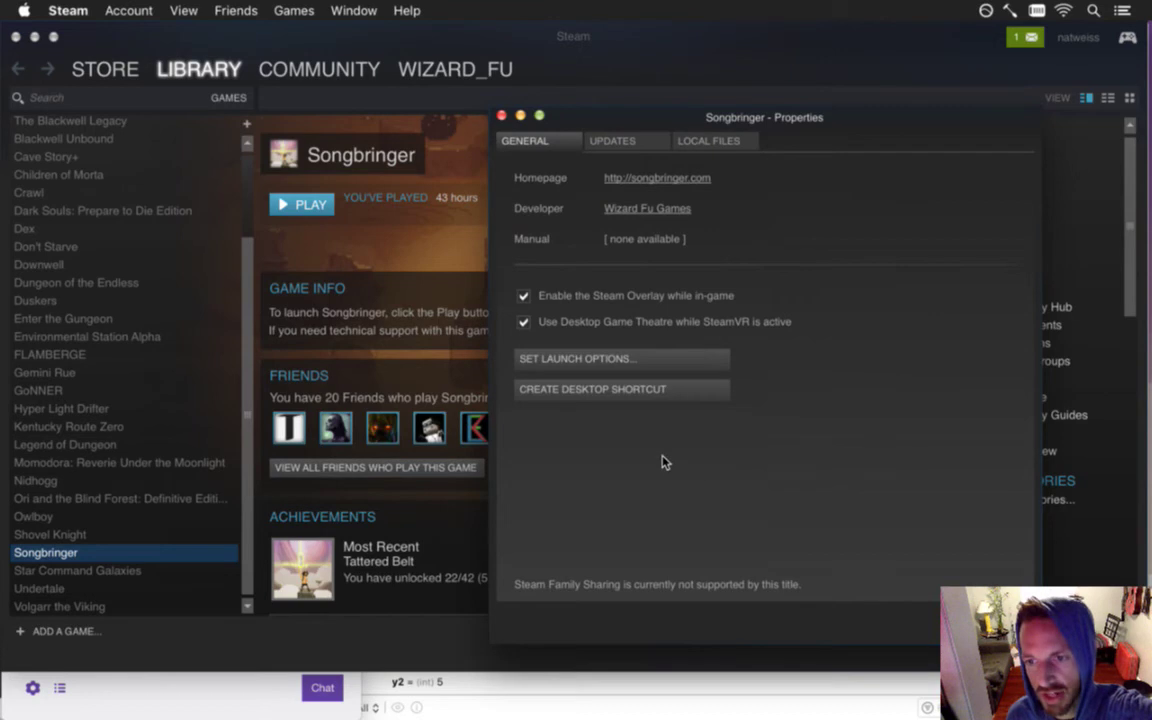
Step: Look through Songbringer's local files and general properties, and examine the available automatic update choices
click(728, 141)
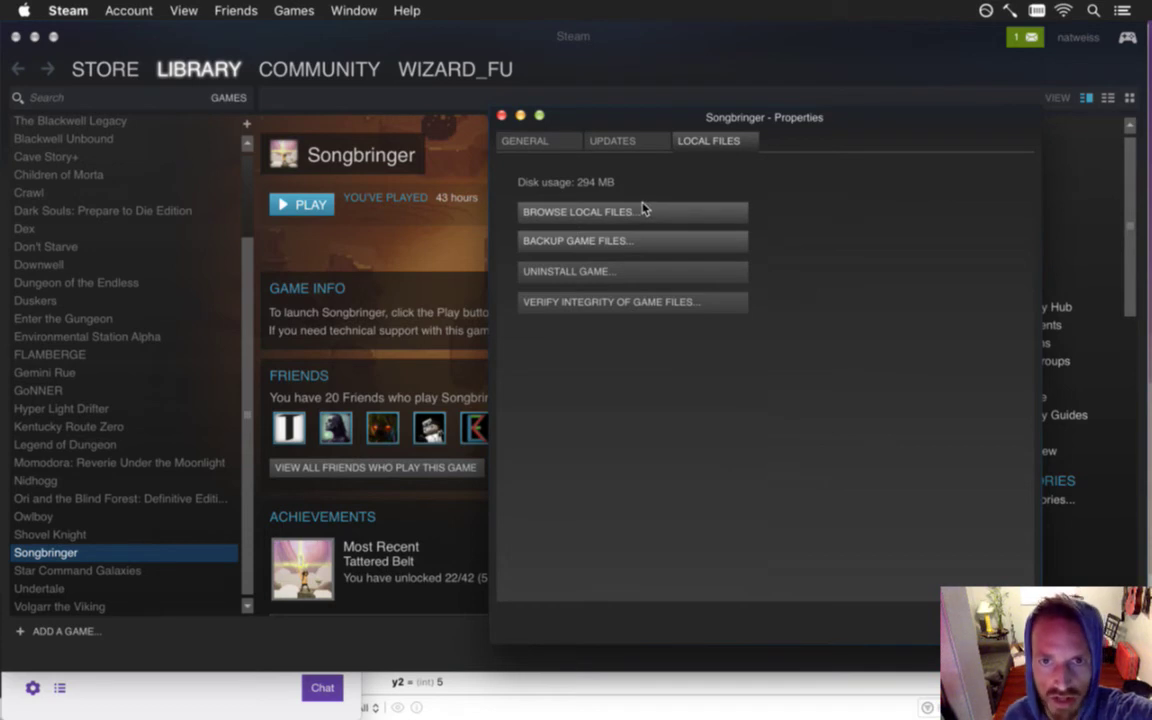
click(564, 144)
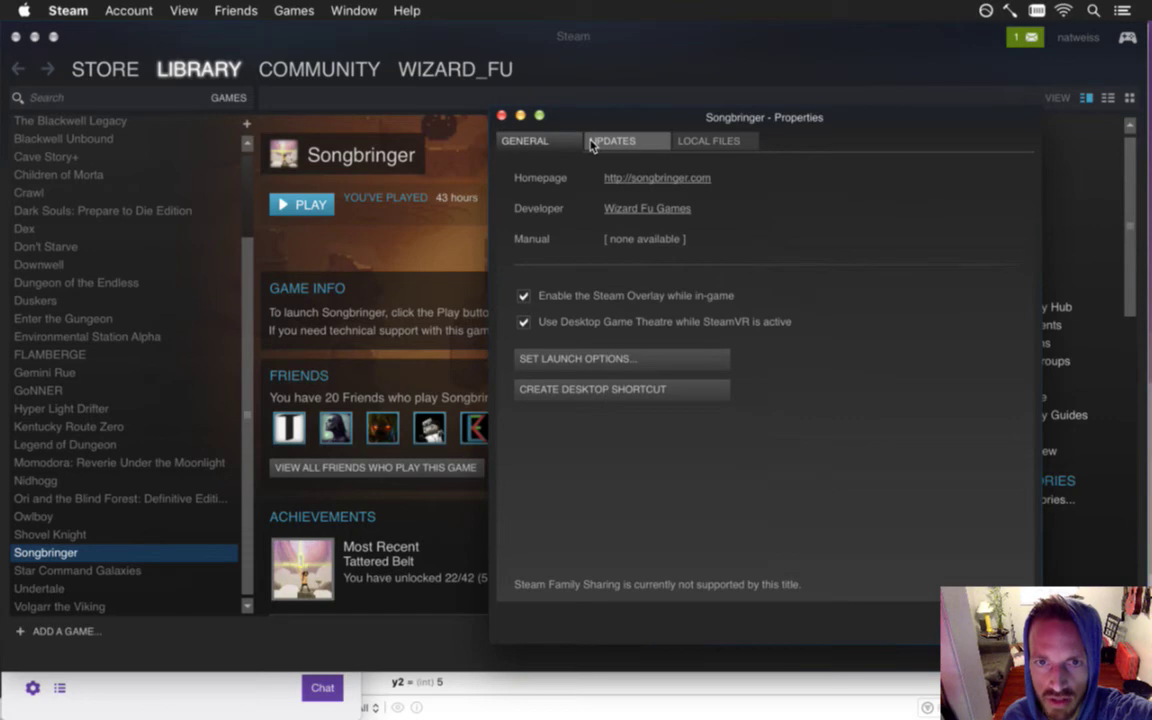
click(592, 145)
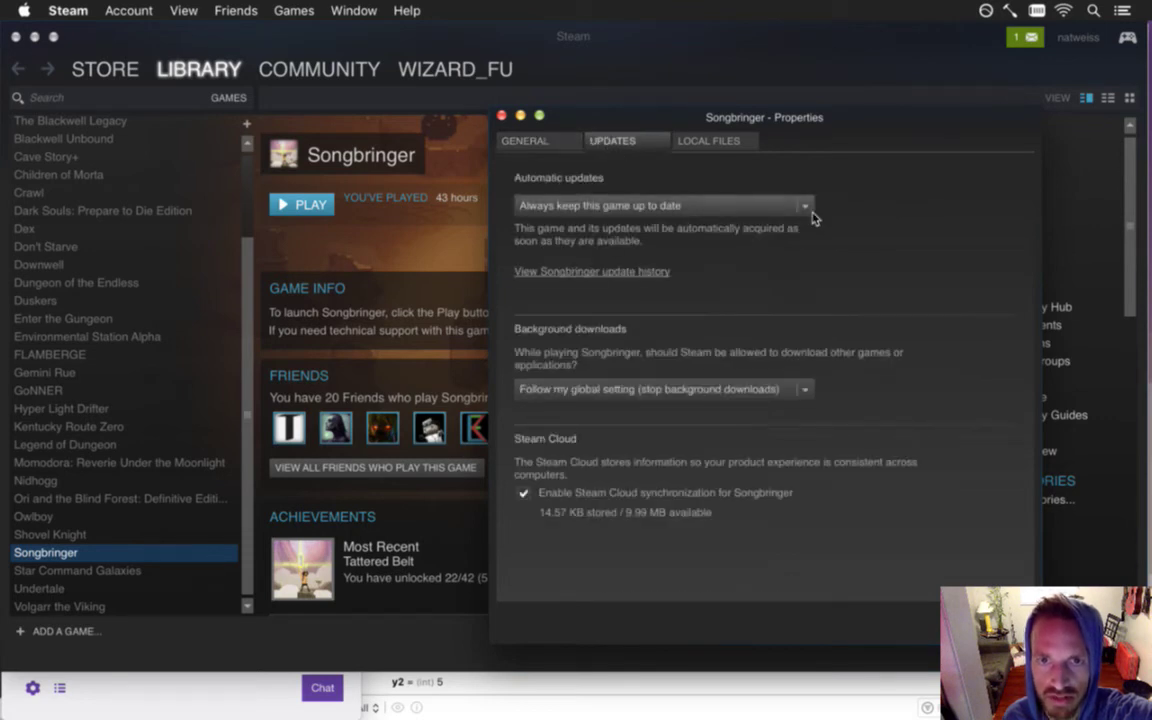
click(724, 201)
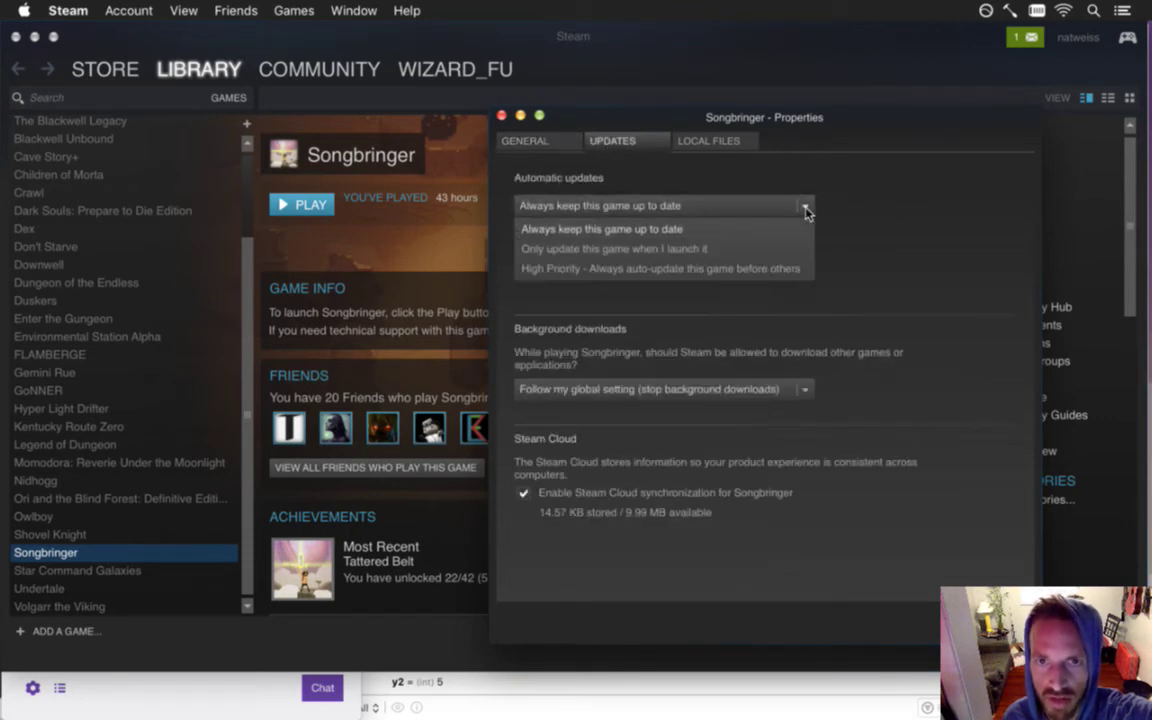
click(688, 296)
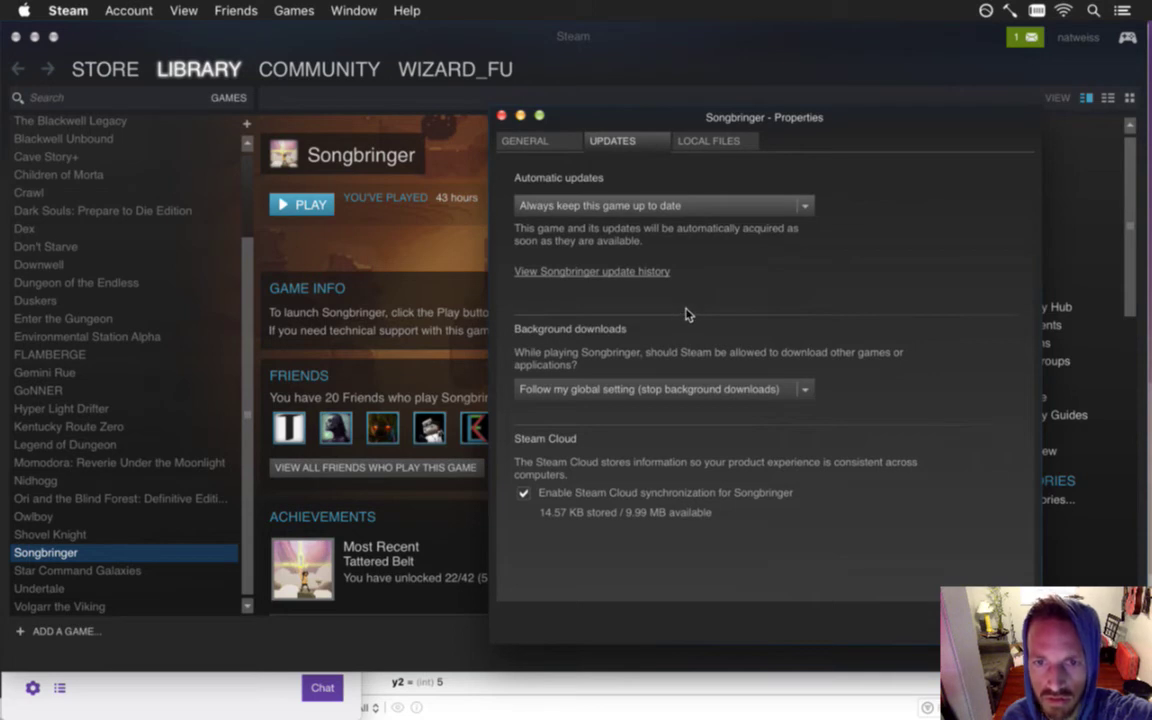
Step: Recheck all of Songbringer's property pages for a way to turn updates off, including the automatic update and background download choices
click(560, 146)
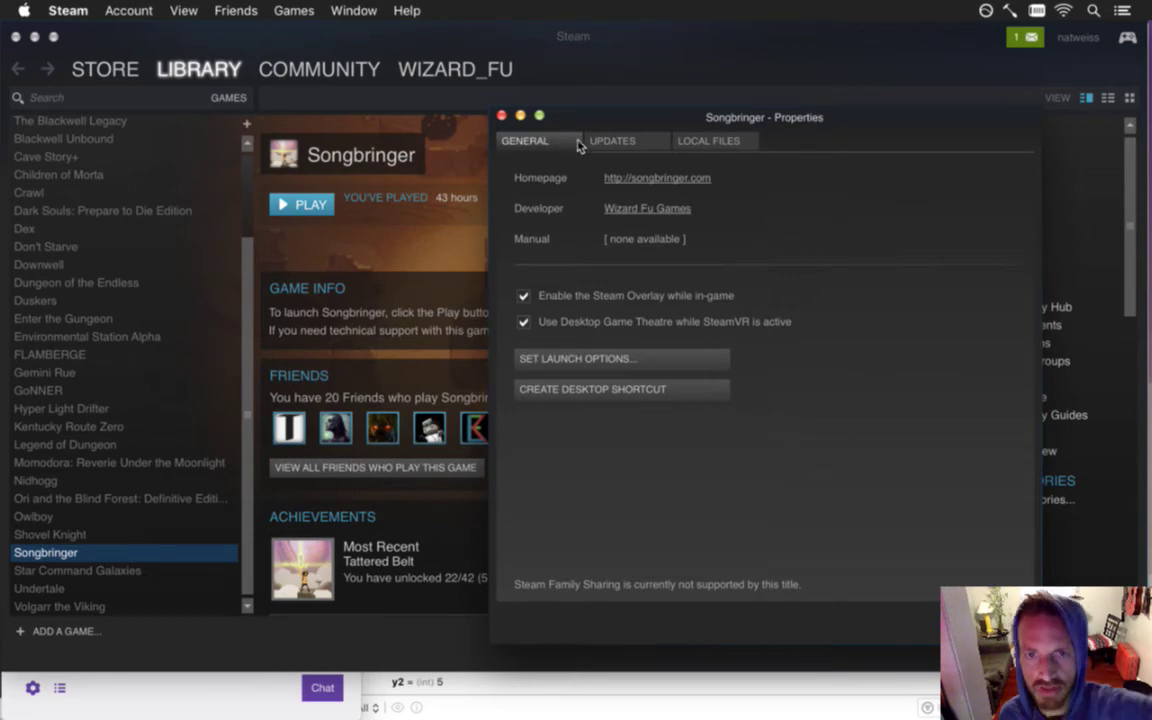
click(706, 142)
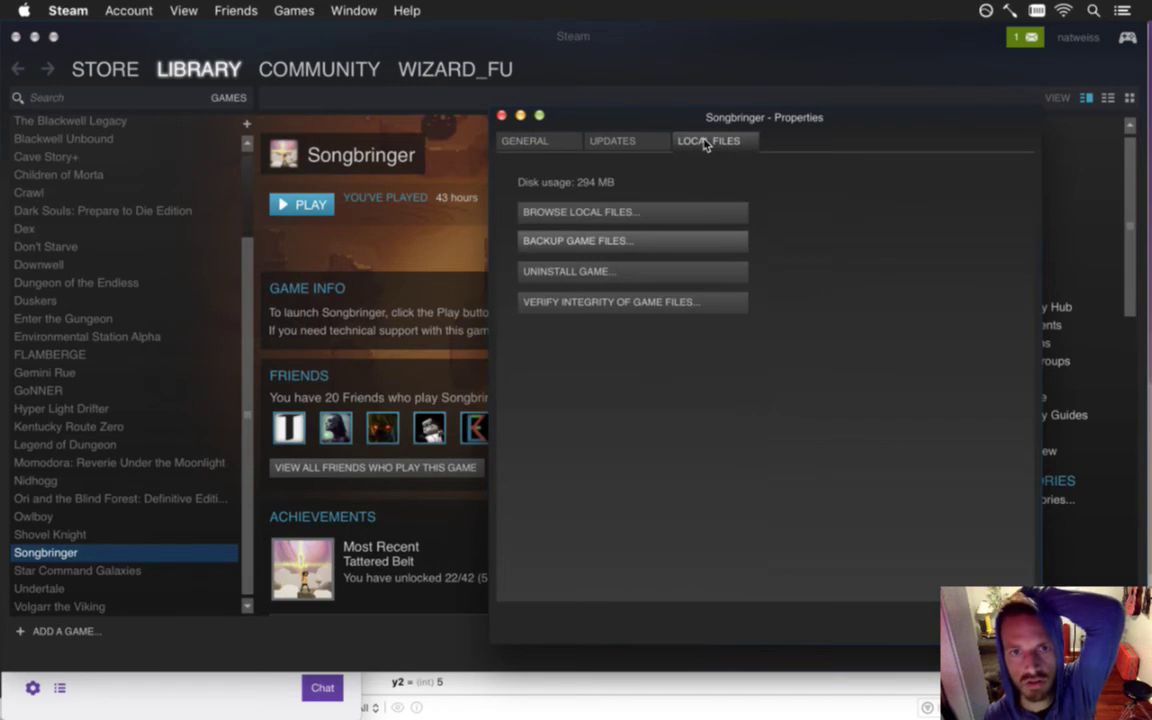
click(614, 144)
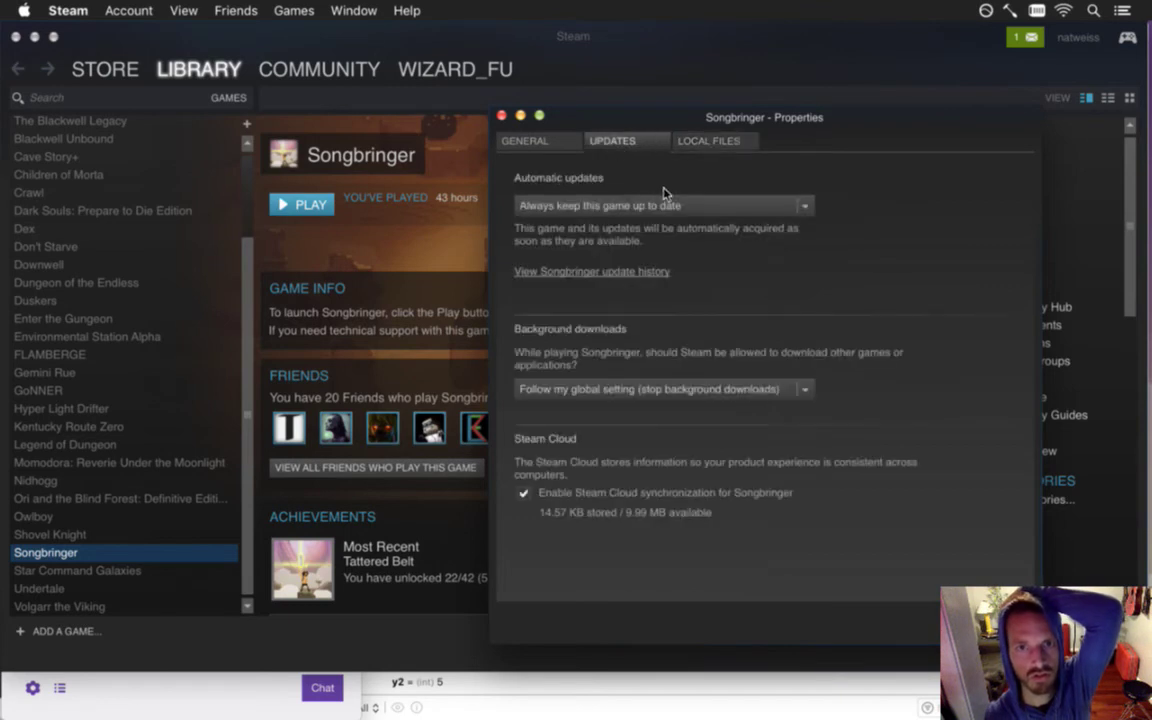
click(806, 206)
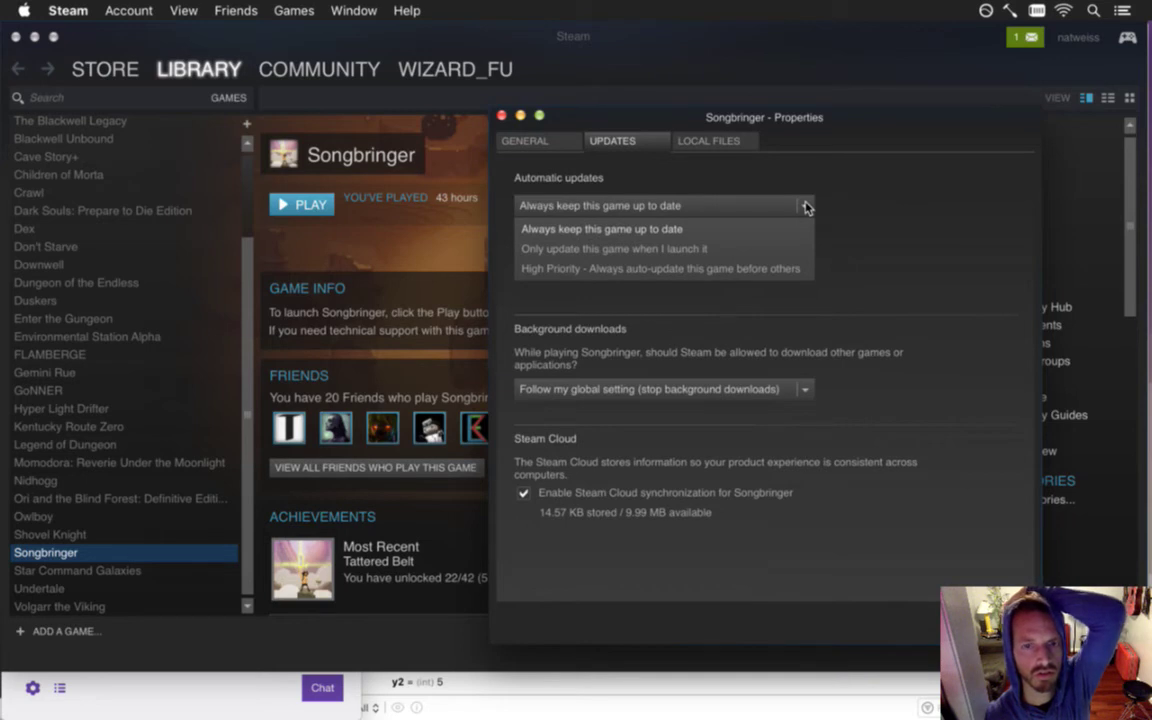
click(857, 260)
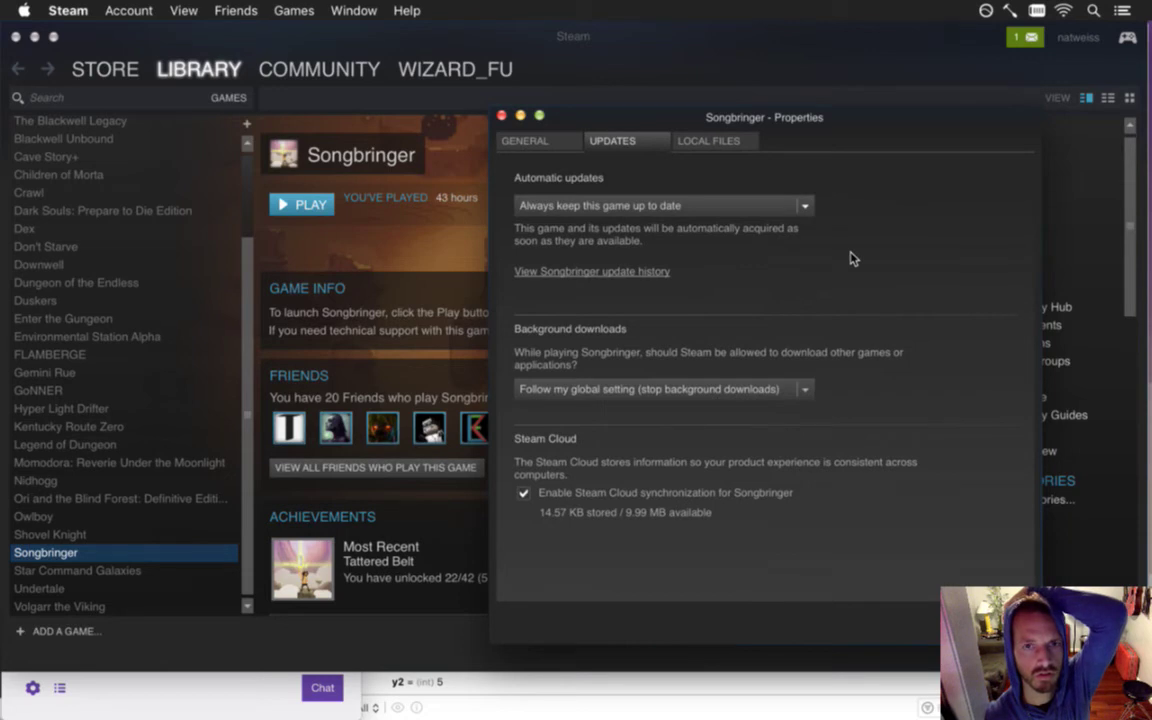
click(808, 389)
click(836, 356)
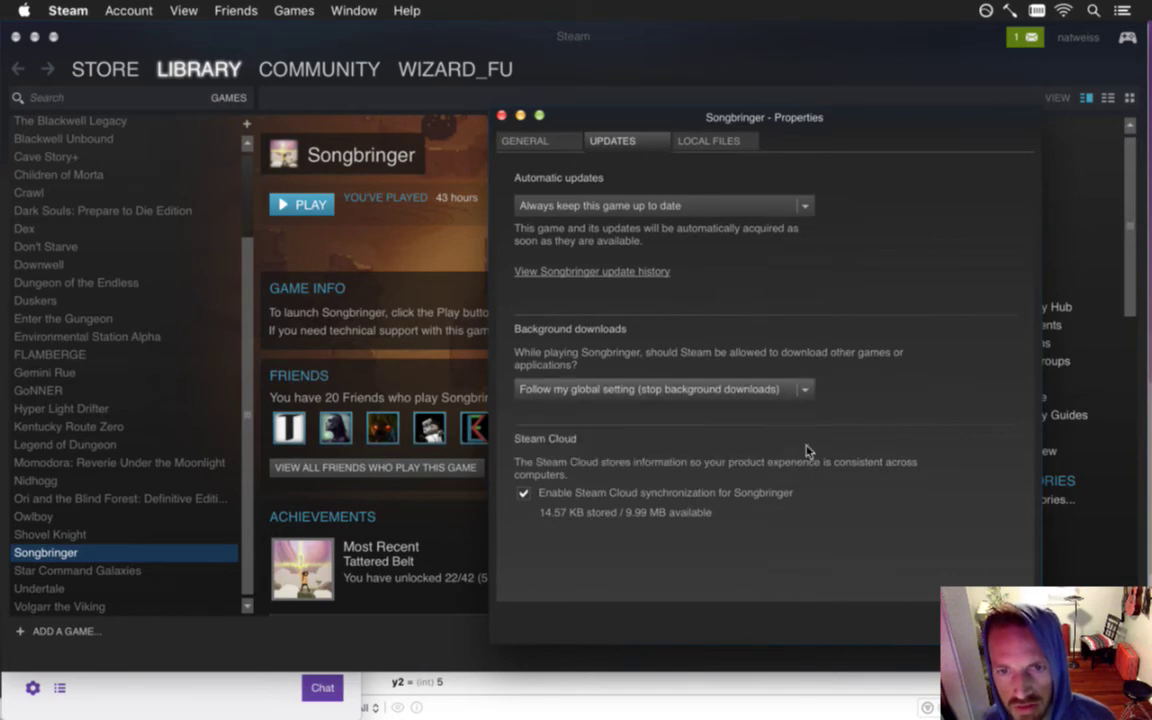
Step: Switch to the Twitch chat in Chrome and read the viewer's replies about keeping updates off, highlighting the relevant messages
click(193, 689)
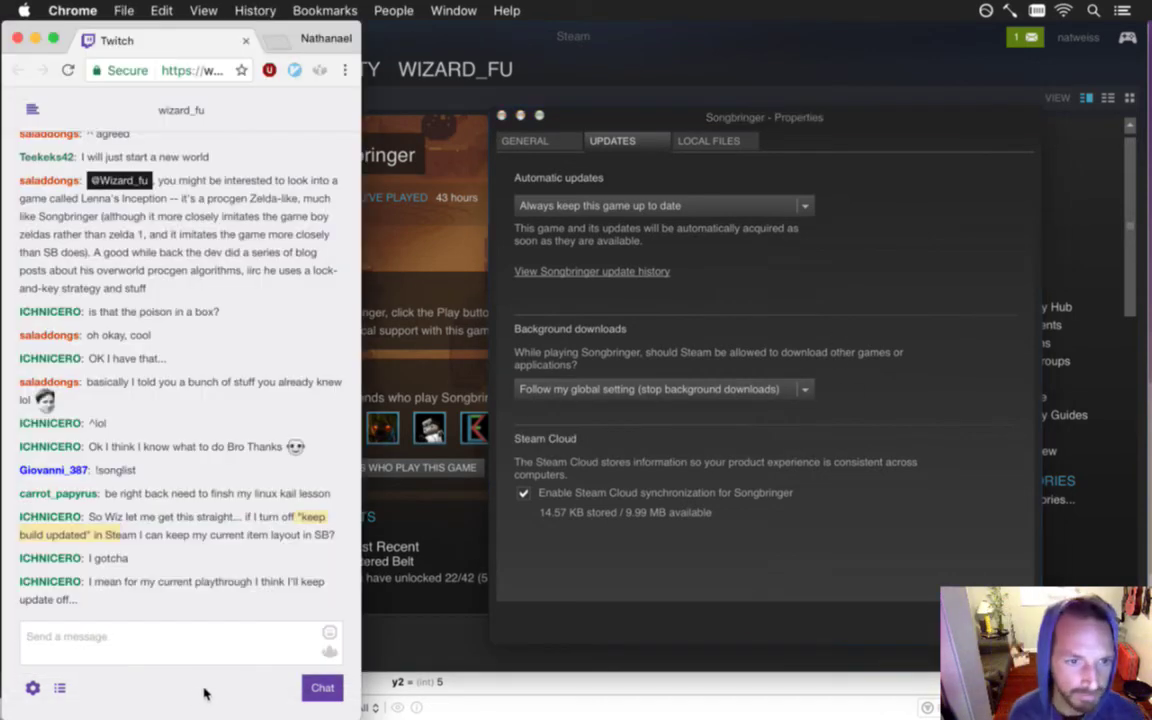
drag(95, 581, 162, 607)
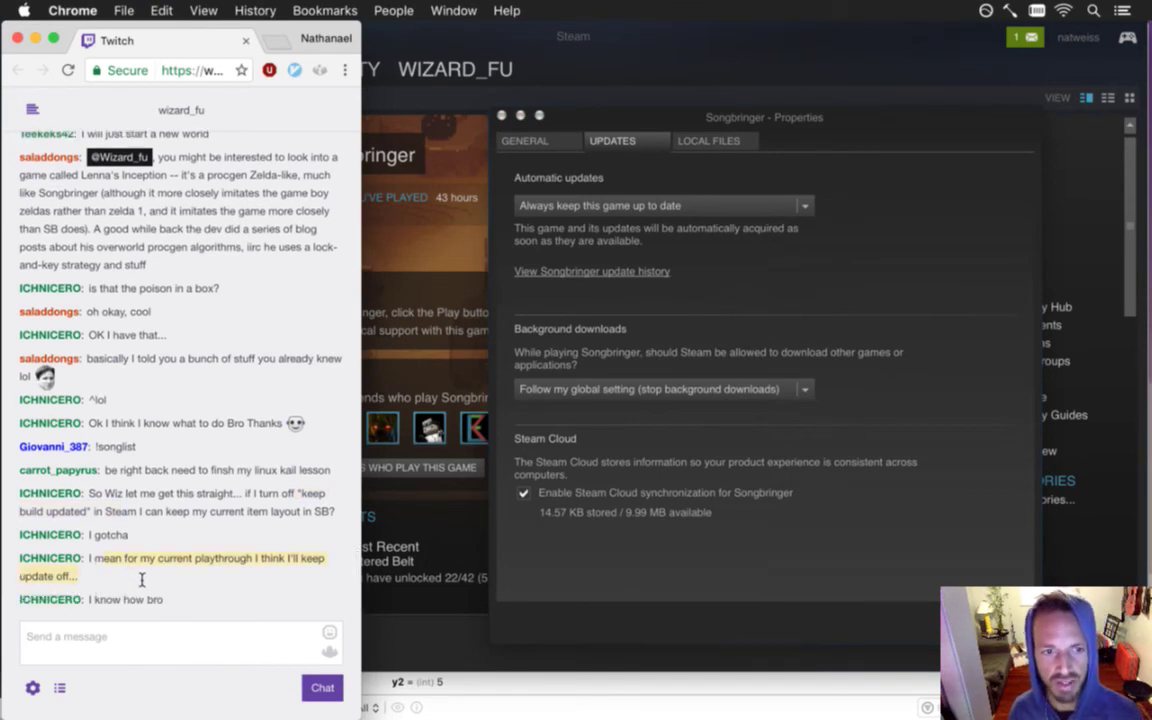
drag(98, 599, 183, 598)
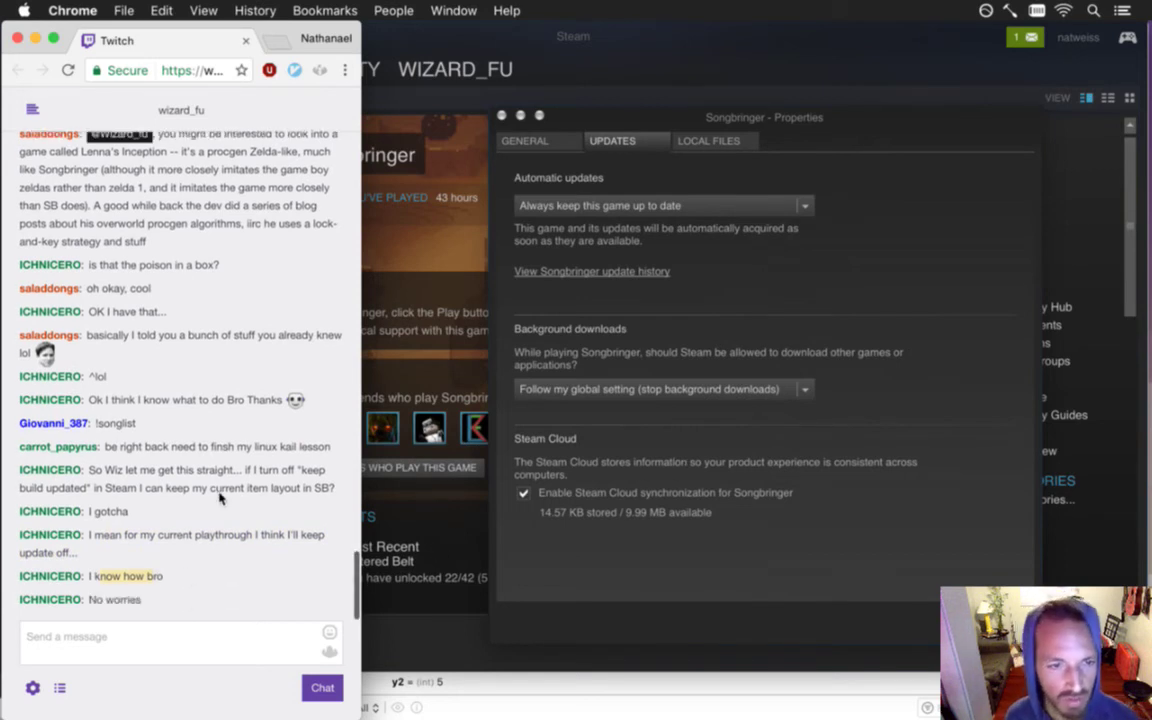
drag(283, 470, 304, 483)
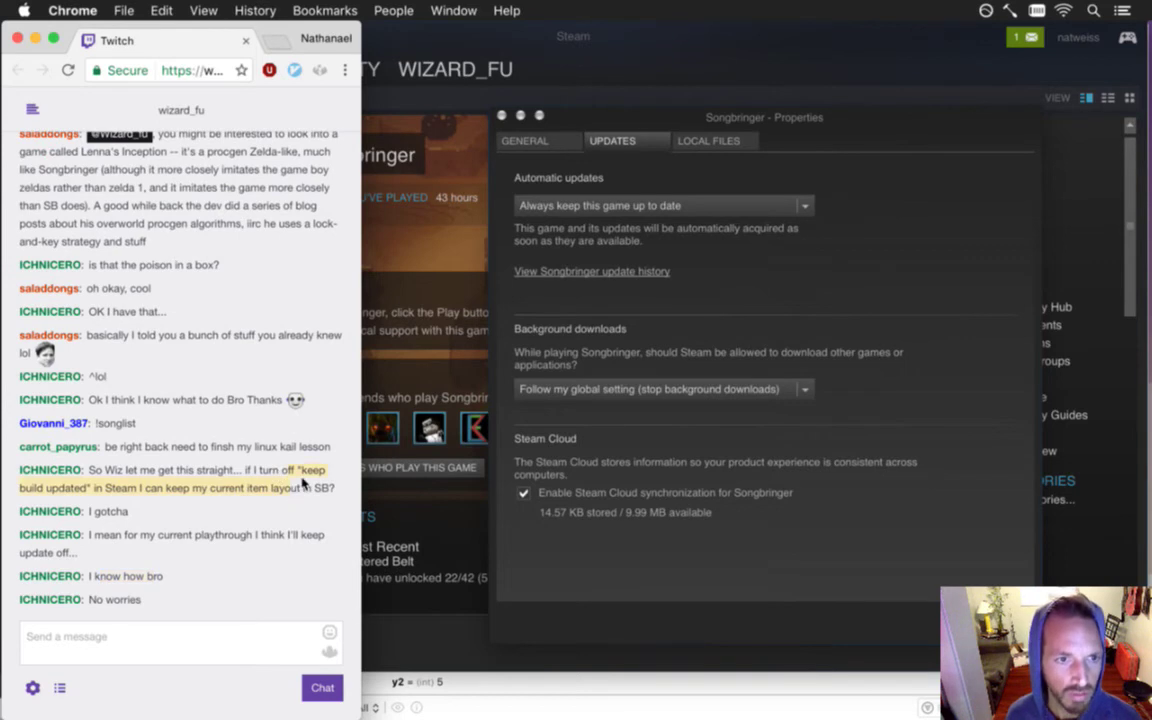
Step: Return to Steam, close and reopen Songbringer's properties, and view its launch options without changing them
click(645, 435)
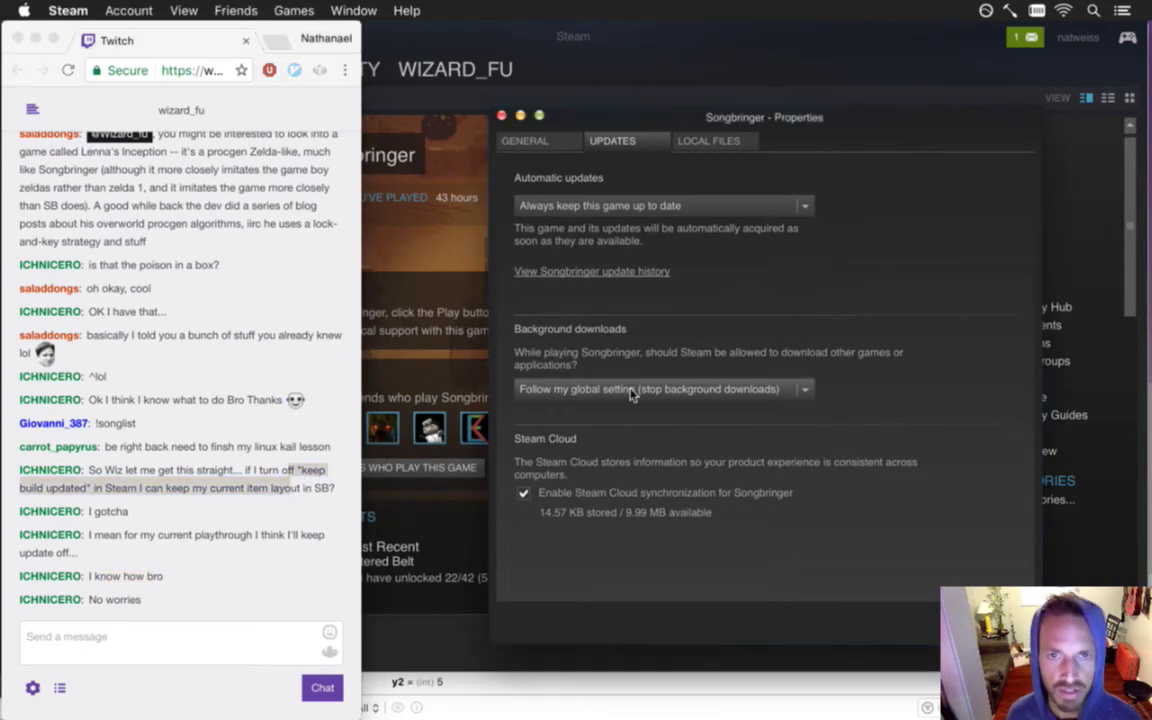
click(502, 117)
click(617, 51)
right_click(91, 558)
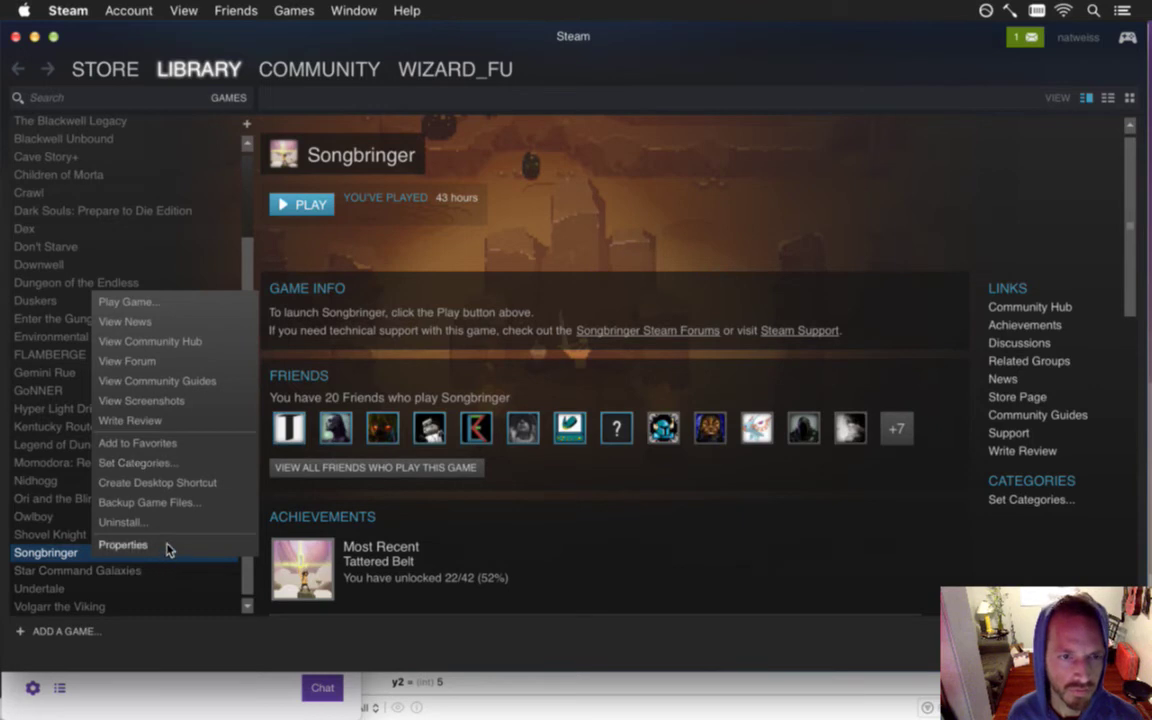
click(122, 545)
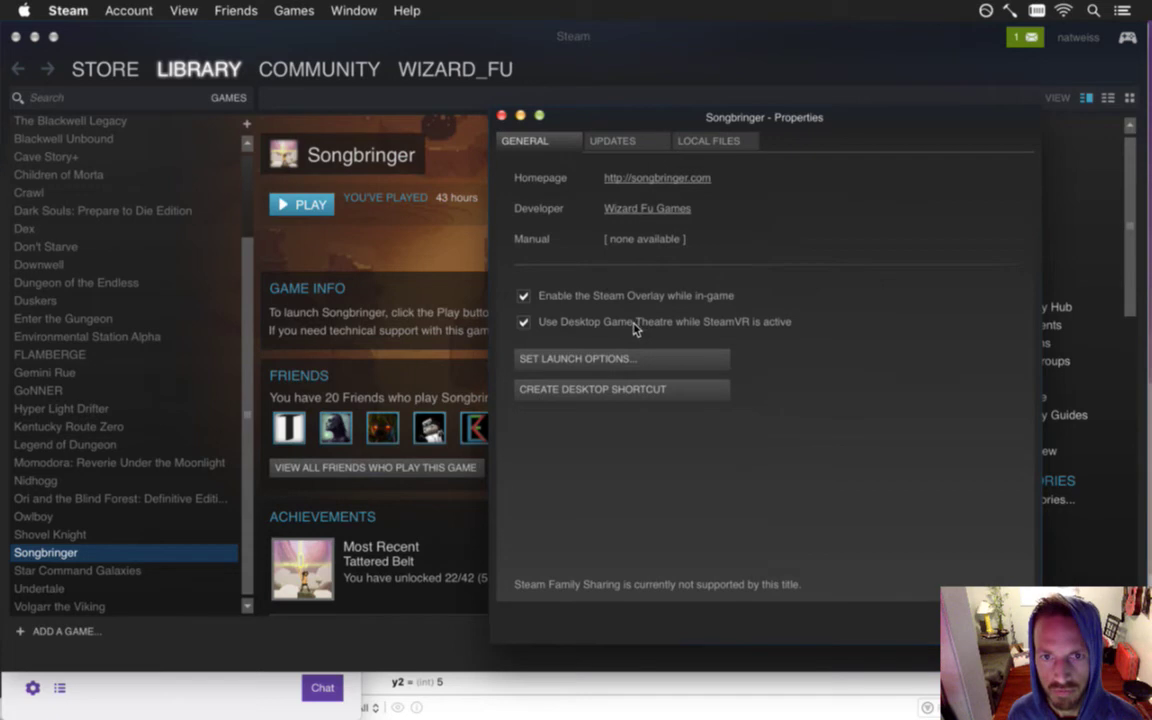
click(625, 360)
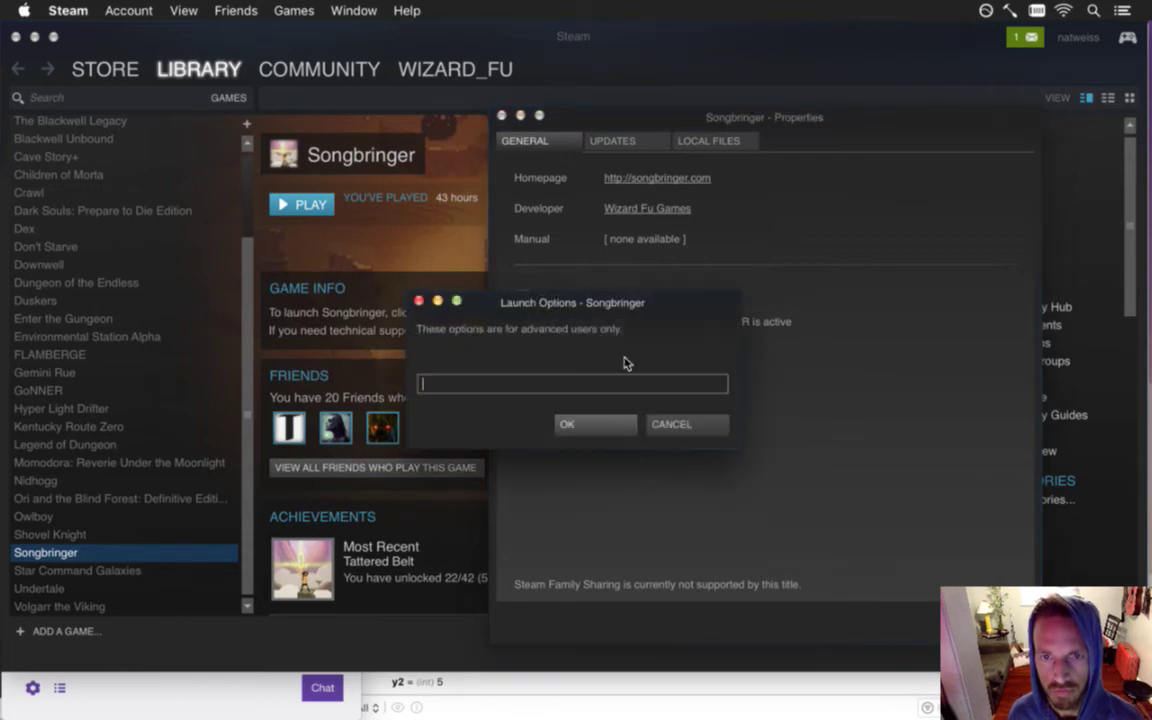
click(668, 426)
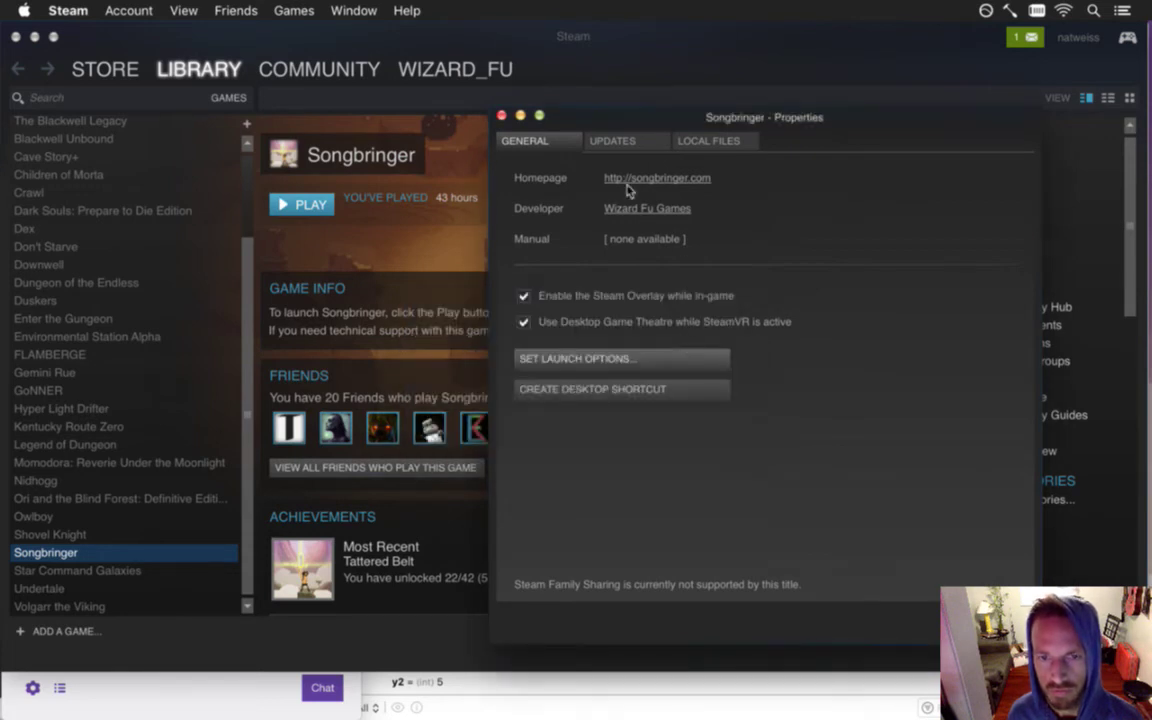
Step: Review Songbringer's automatic update and background download choices, leaving both settings as they are
click(618, 141)
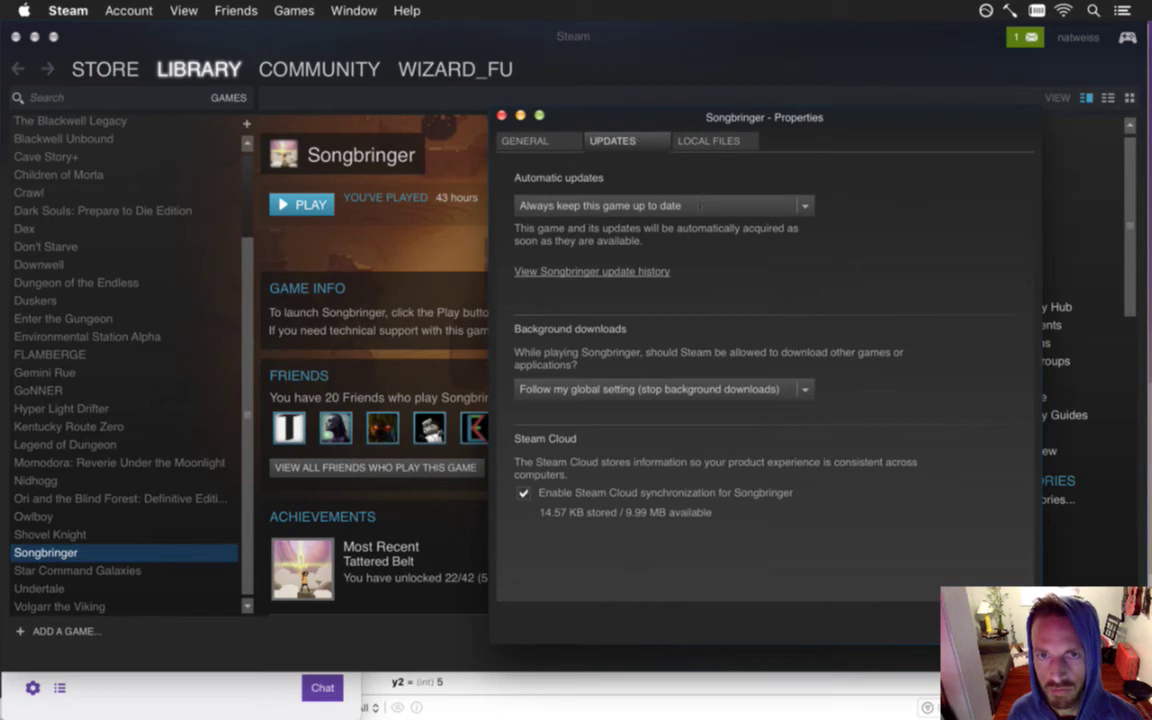
click(800, 206)
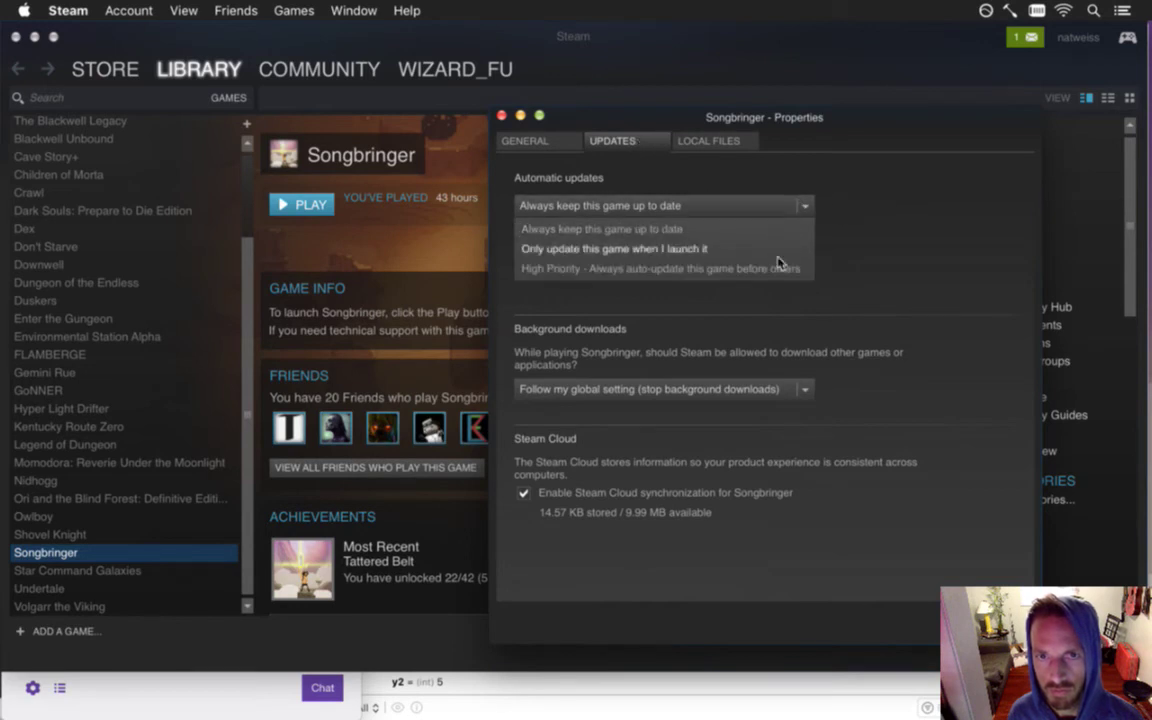
click(877, 259)
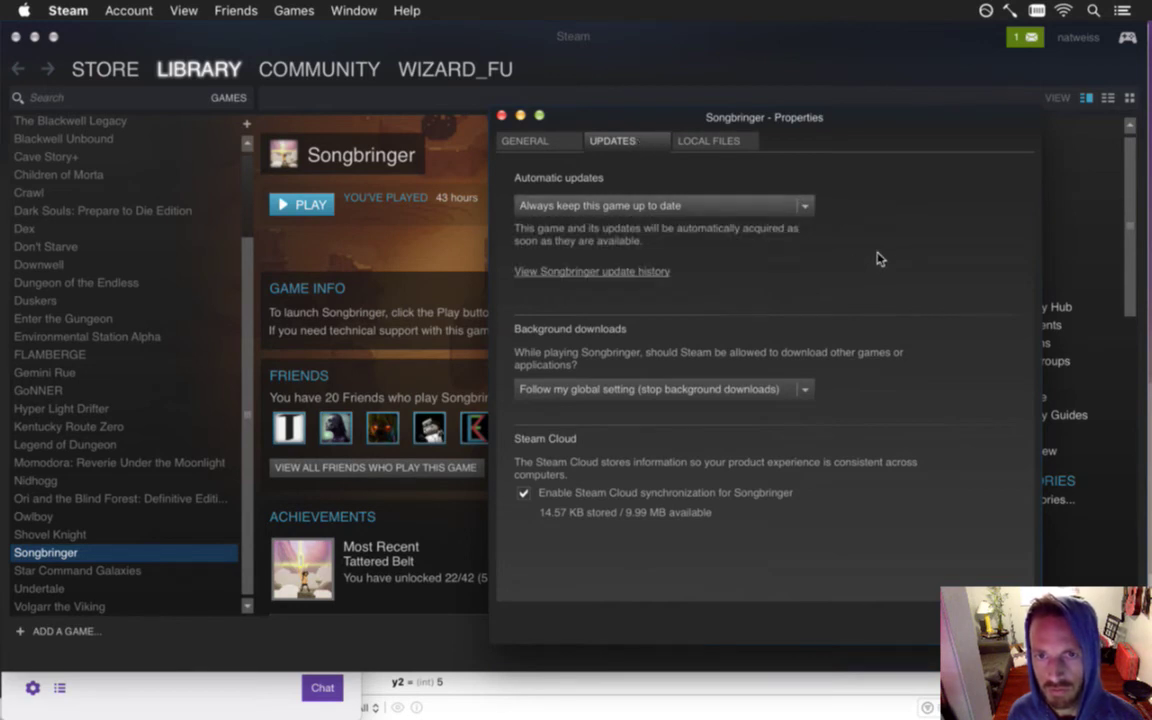
click(805, 390)
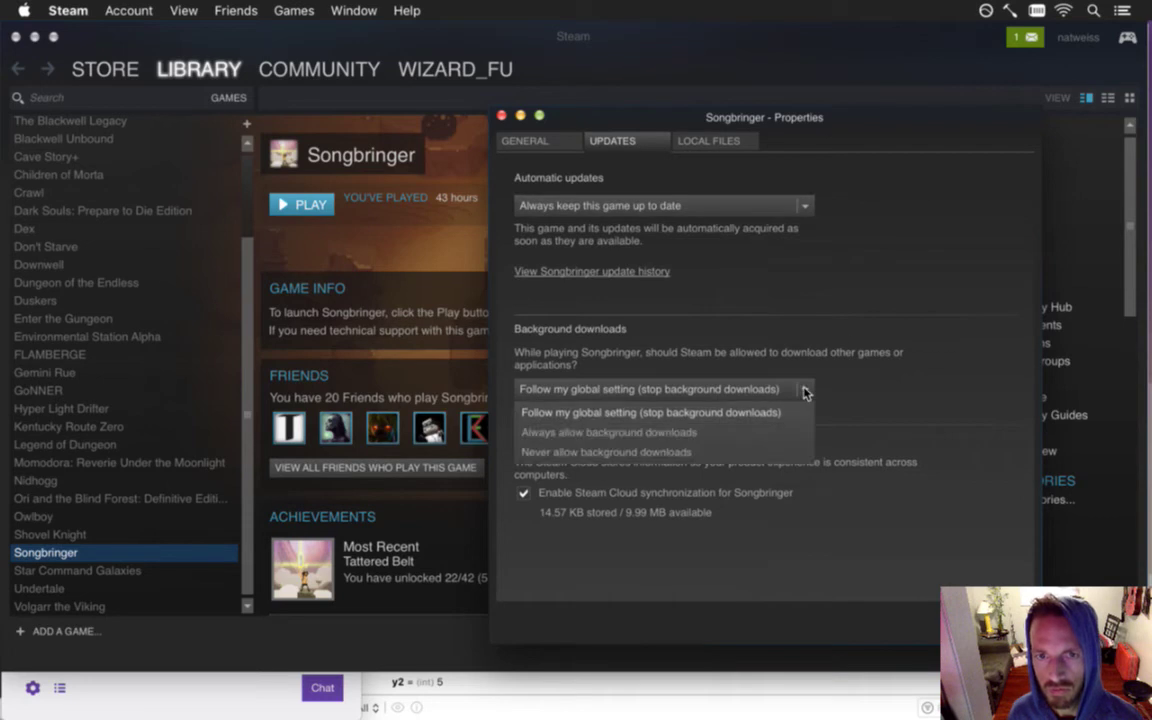
click(874, 380)
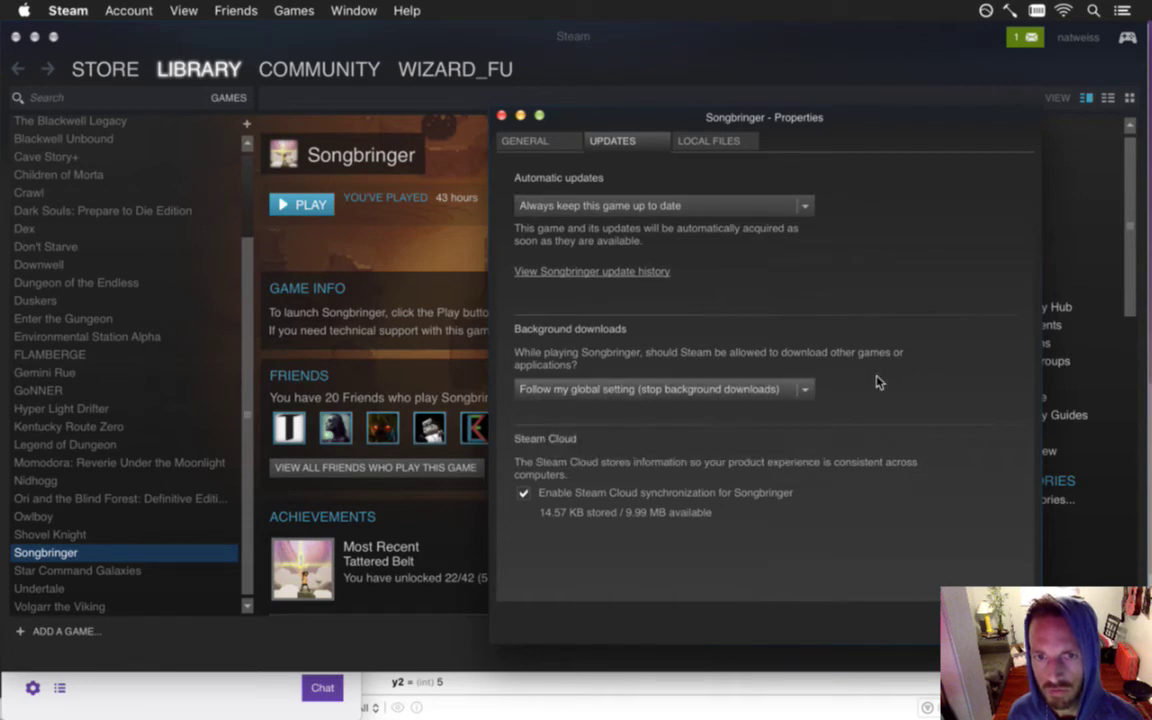
Step: Check Songbringer's local files options, close its properties, and switch back to the Twitch chat in Chrome for new messages
click(731, 143)
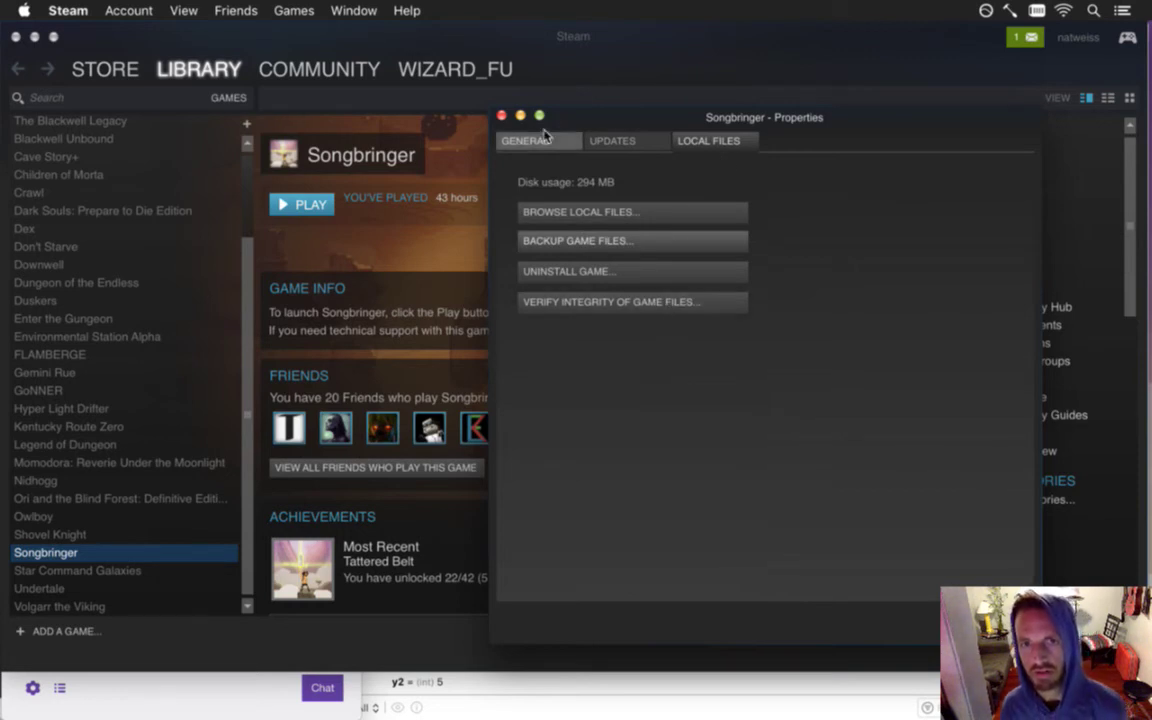
click(501, 116)
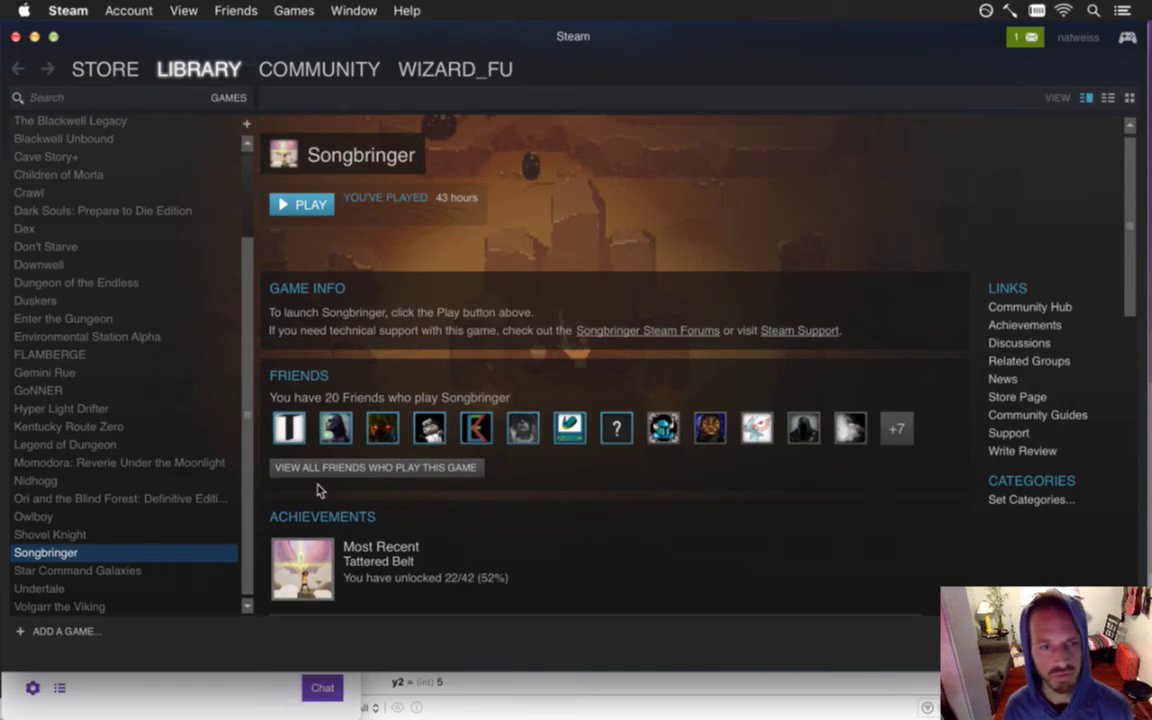
click(233, 683)
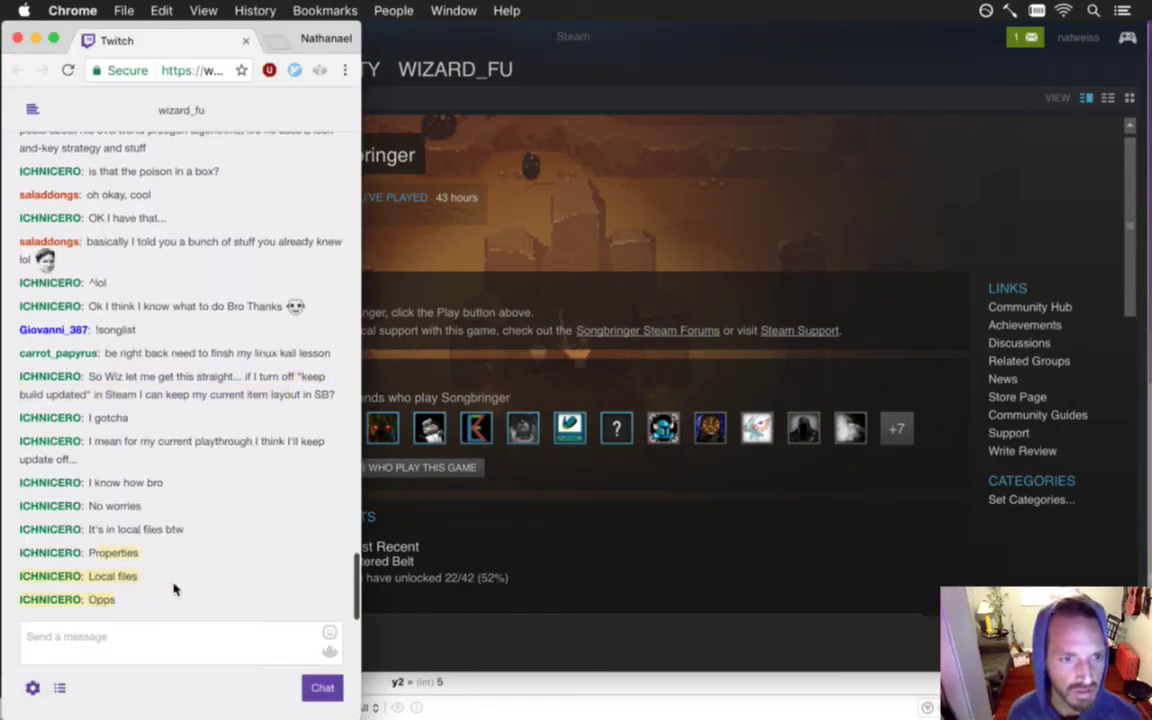
Step: Switch to the Chrome window with the Stack Exchange page and search Google for "steam how to disable updates for a game"
click(600, 226)
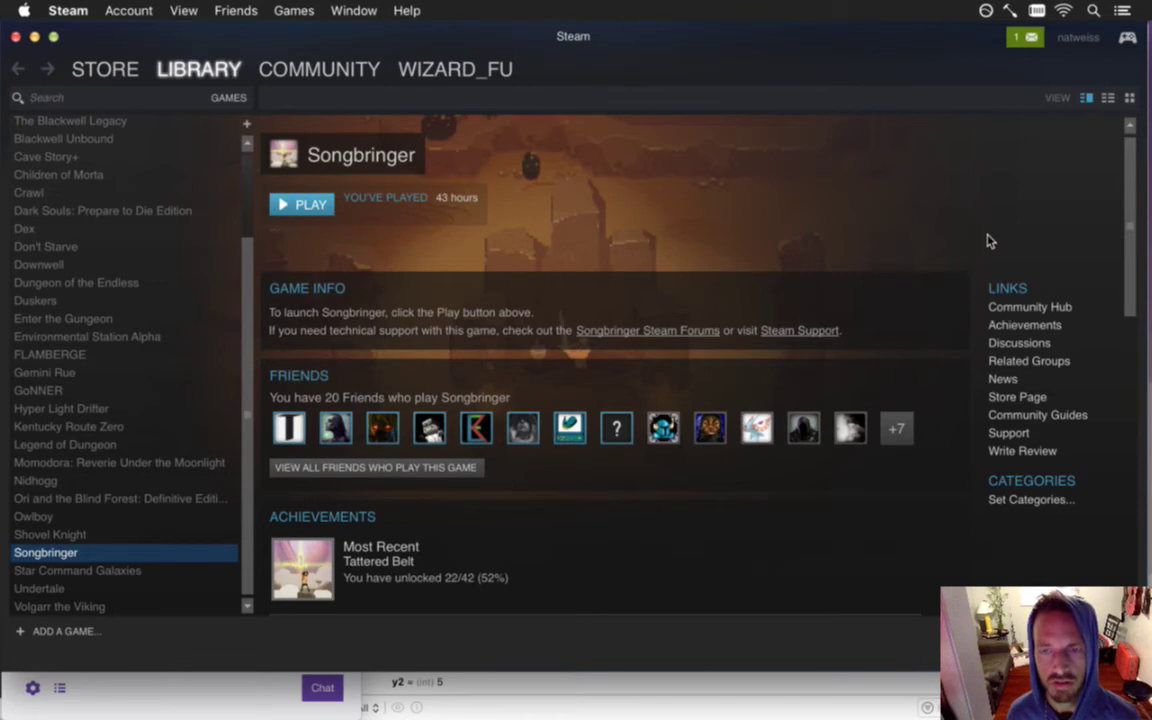
click(1134, 89)
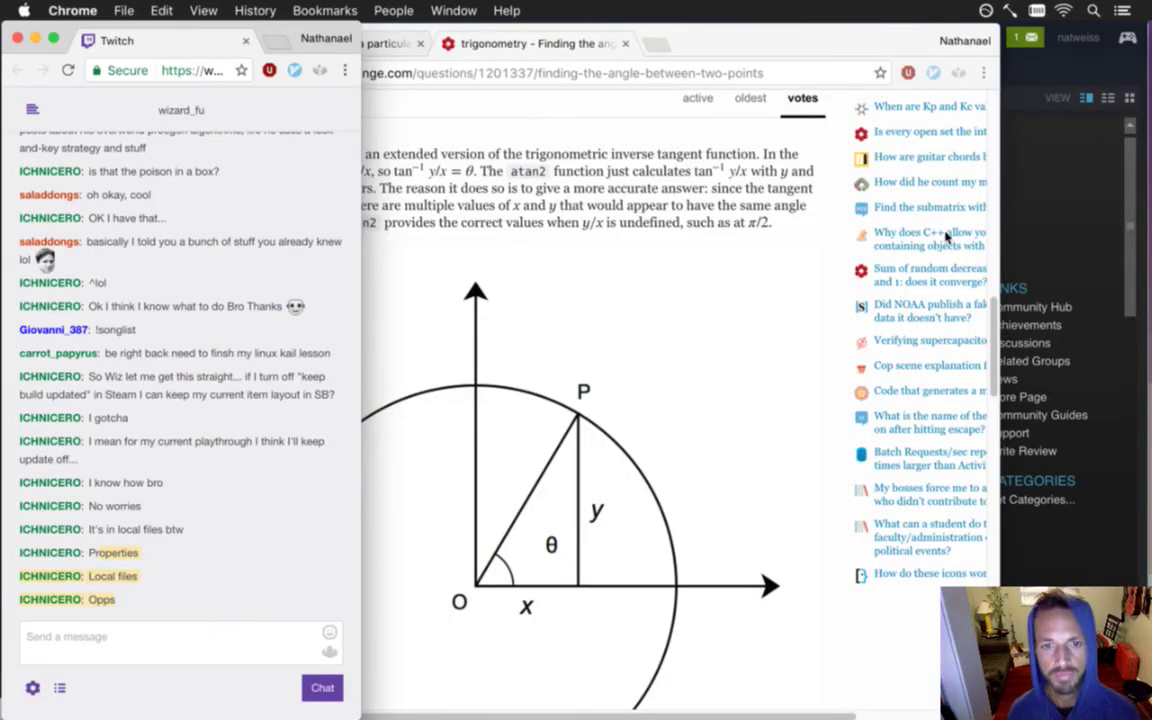
key(super+l)
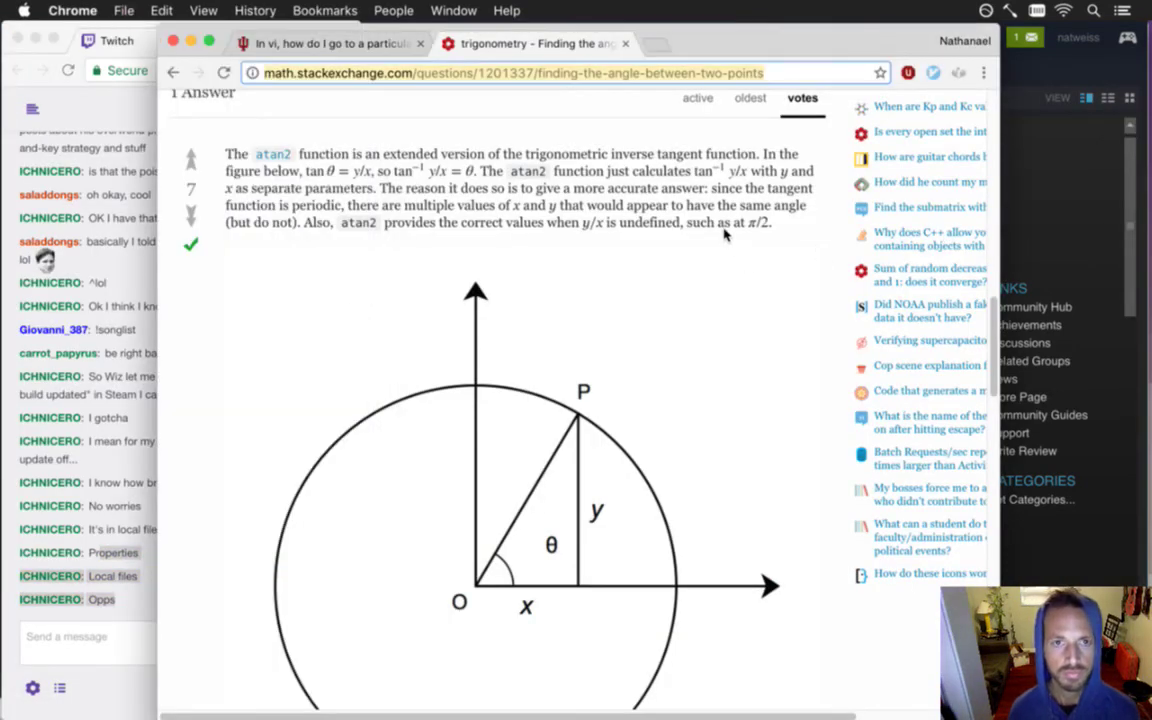
text(steam how )
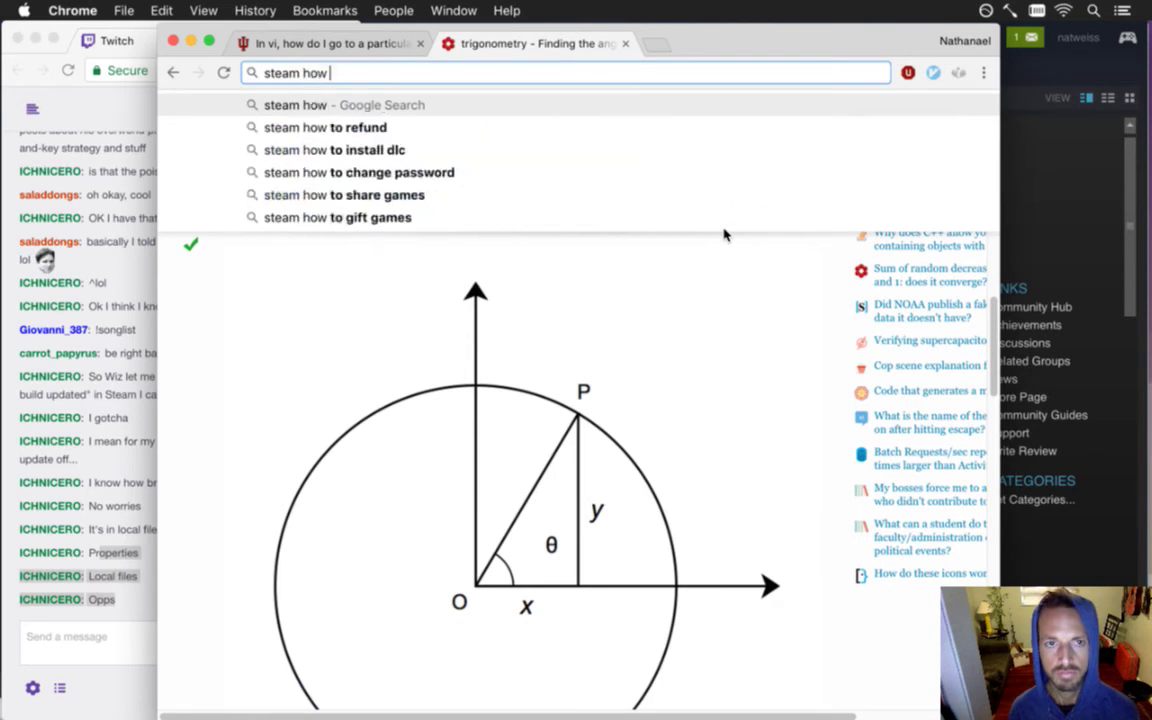
text(to disable updates)
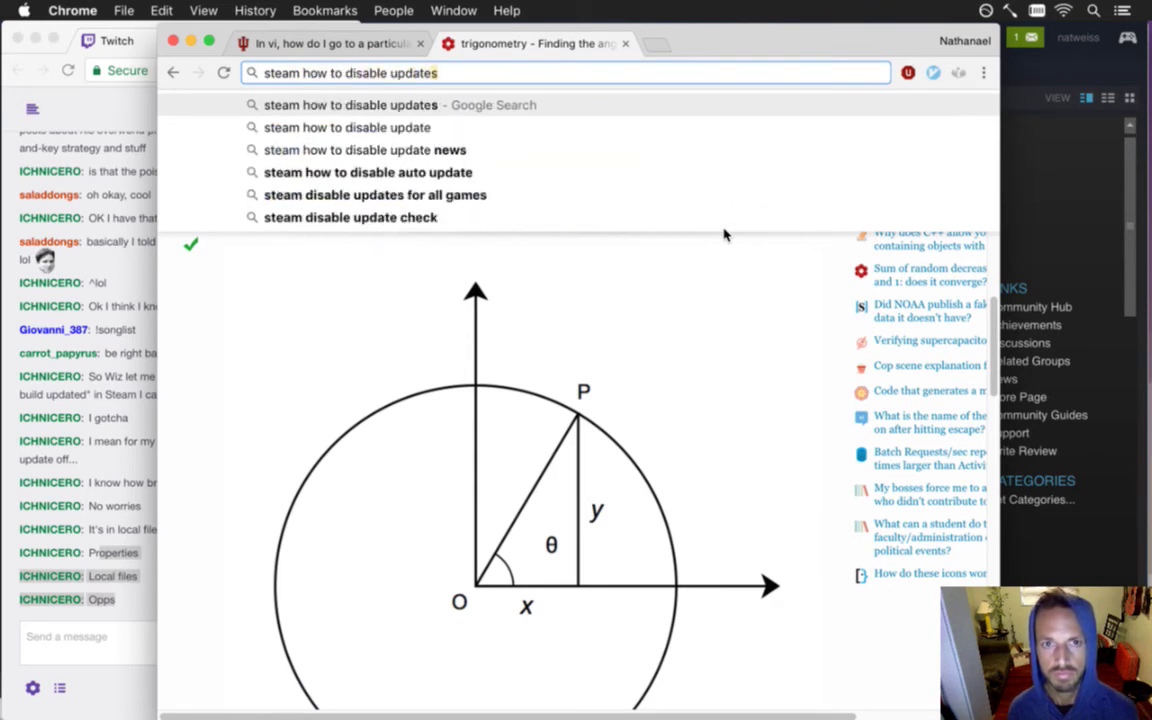
text( fo)
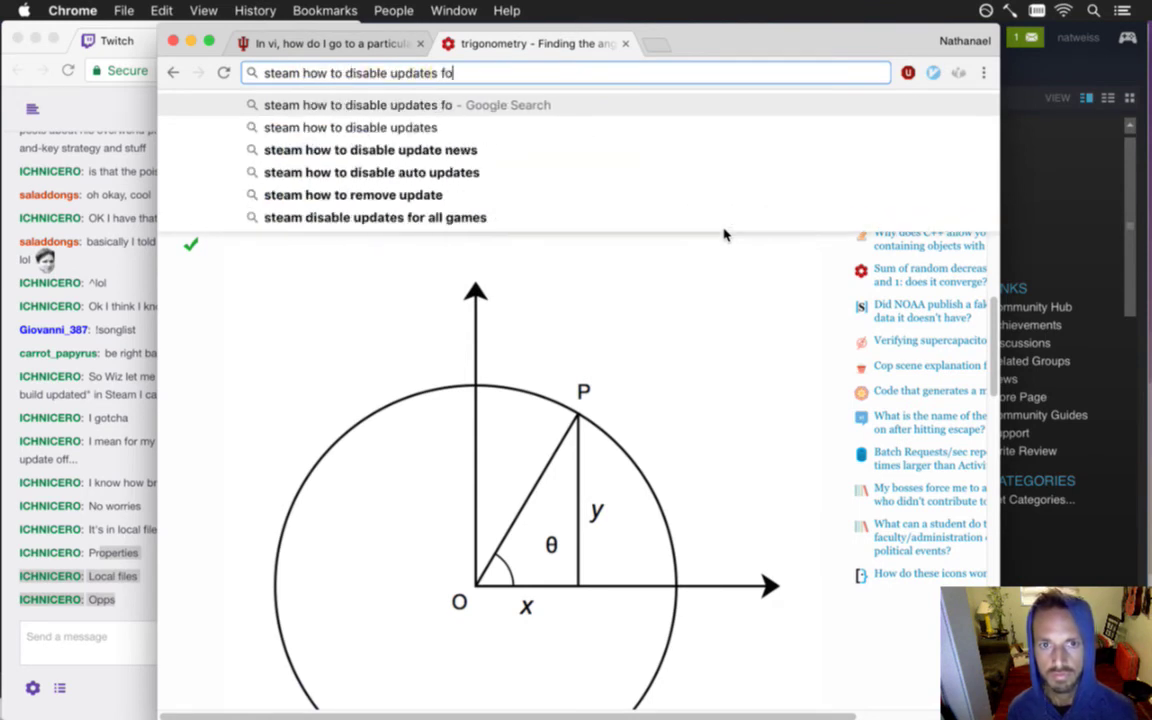
text(r a game)
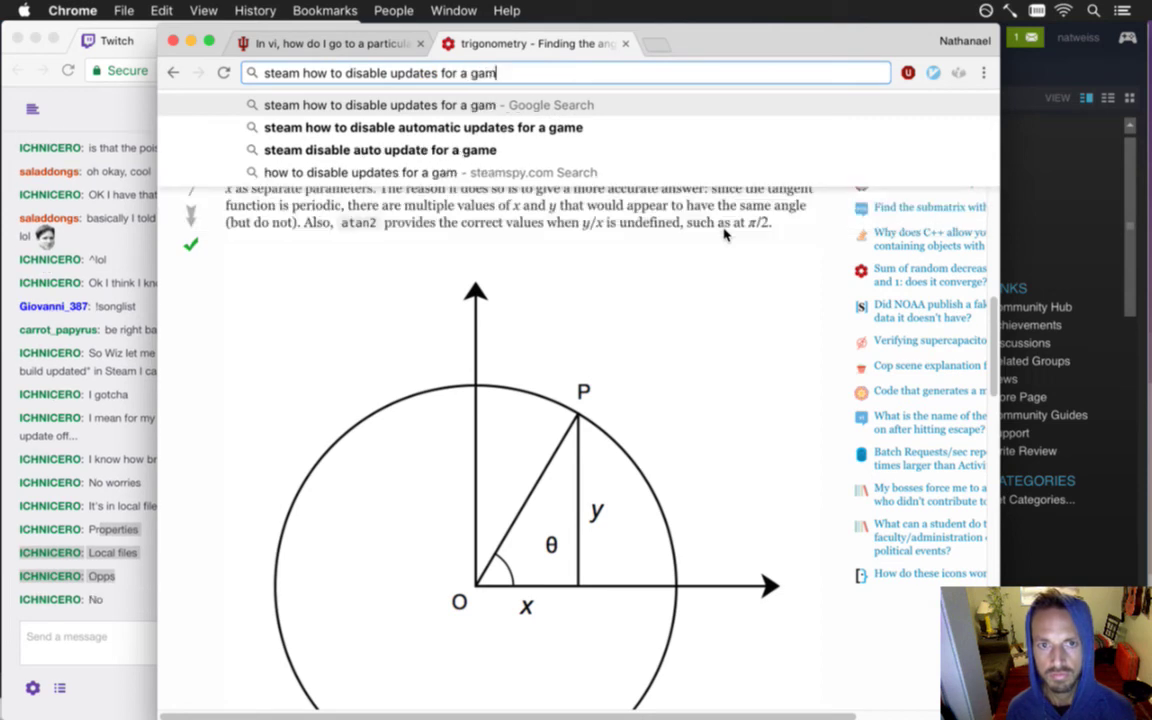
key(Return)
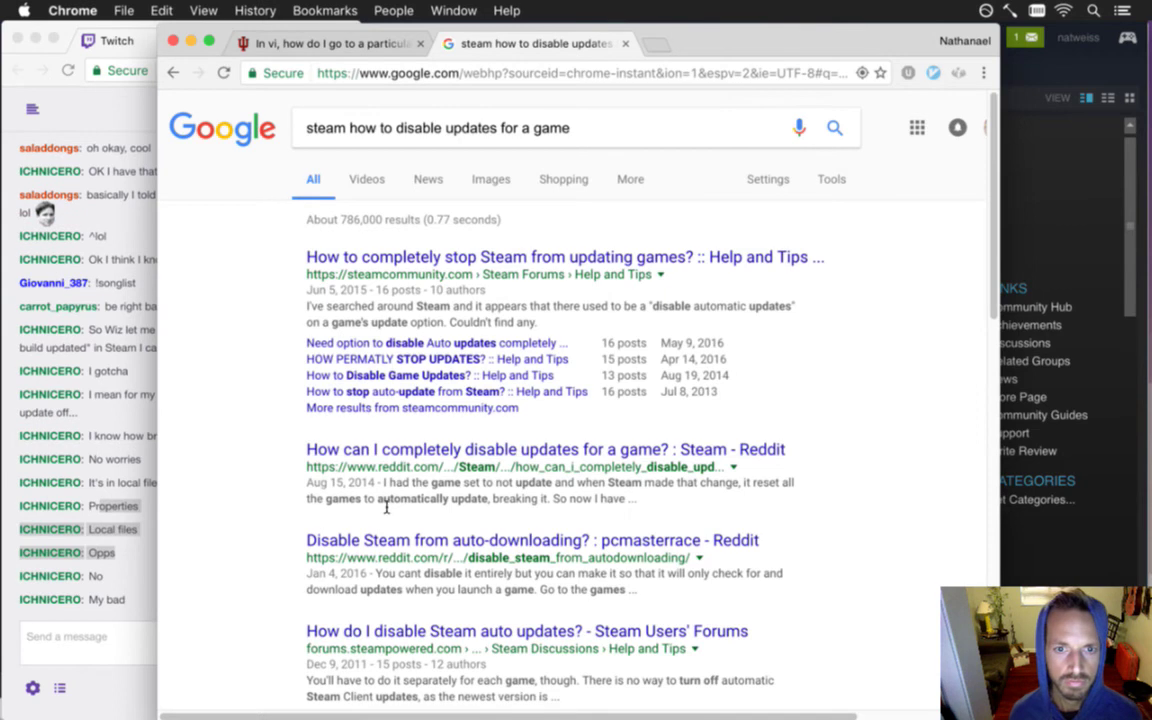
Step: Open the Reddit result about completely disabling updates for a game, glancing at the Twitch chat before viewing the first comments
scroll(416, 455, down, 1)
click(411, 428)
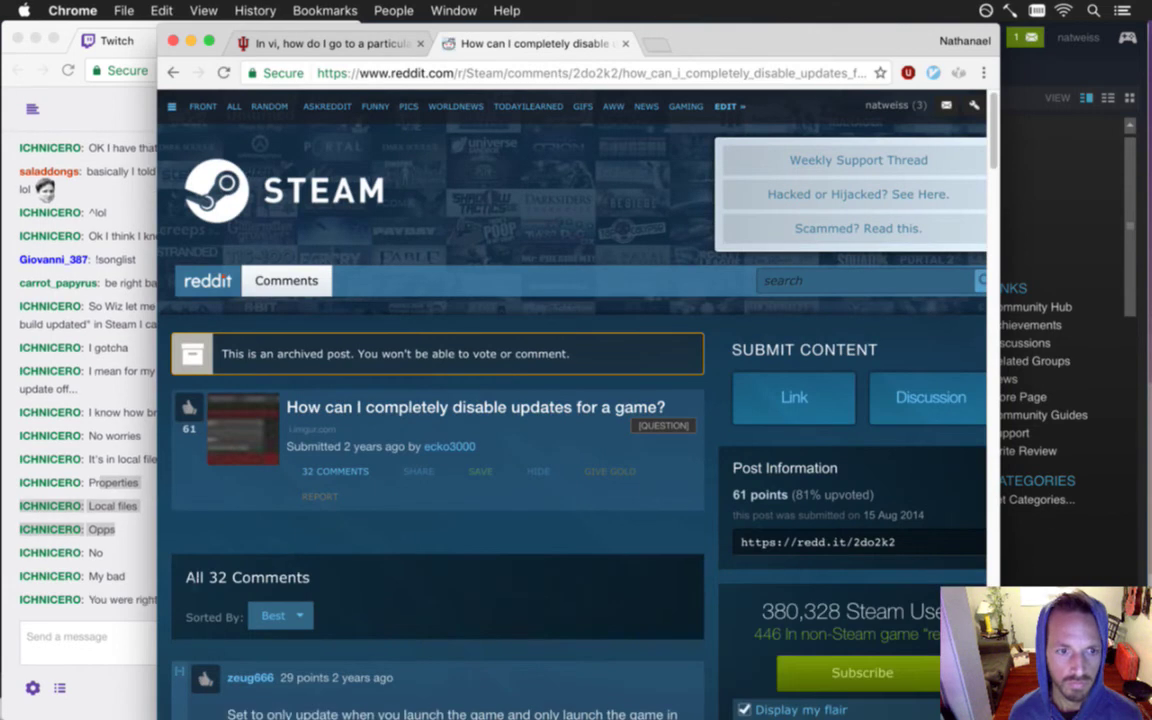
click(140, 543)
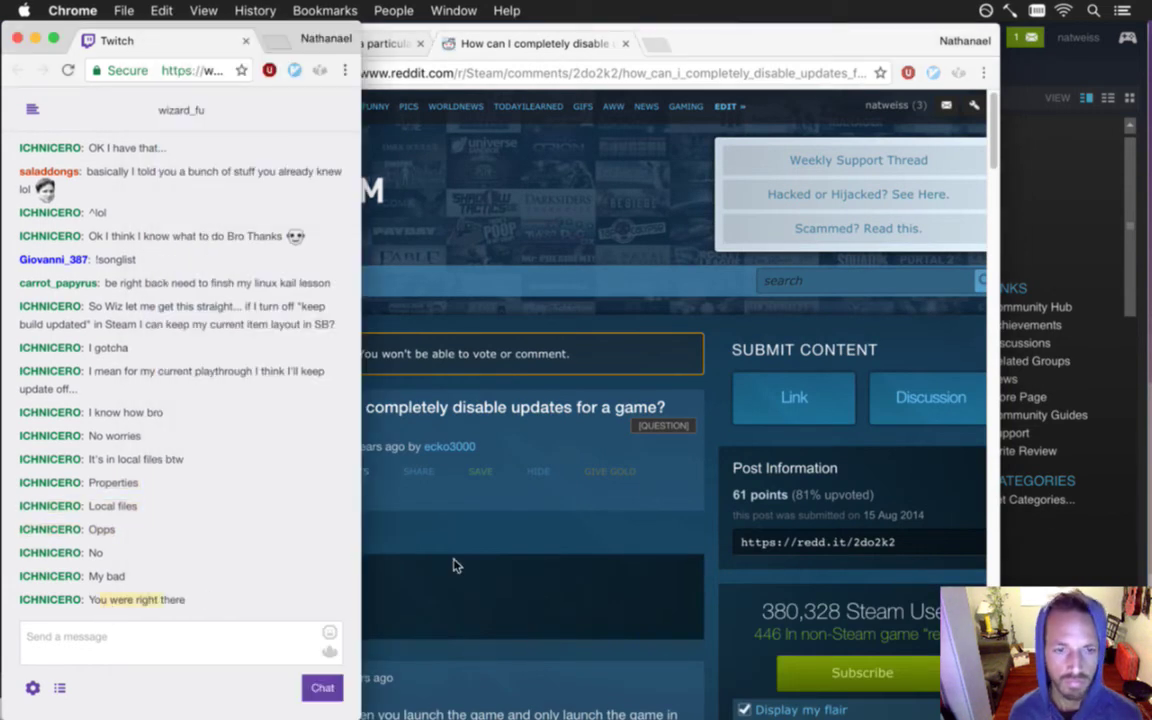
click(492, 526)
scroll(500, 525, down, 5)
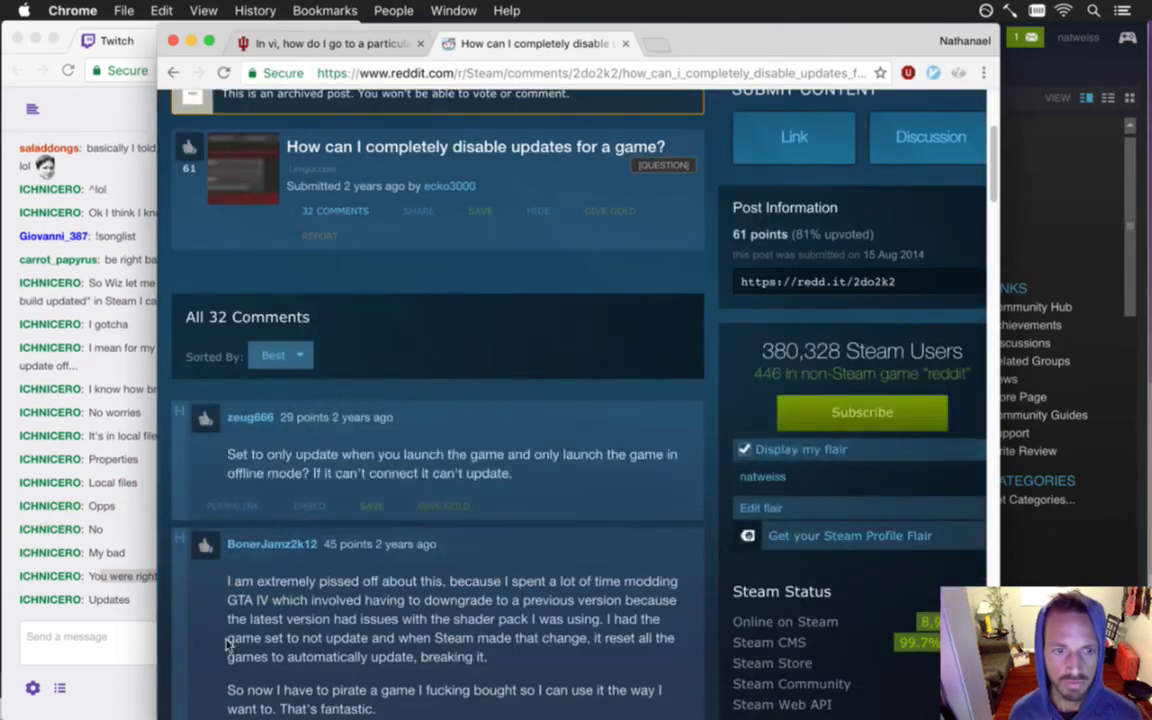
Step: Switch to Steam, open Songbringer's properties, and review its automatic update choices without changing the setting
click(1067, 72)
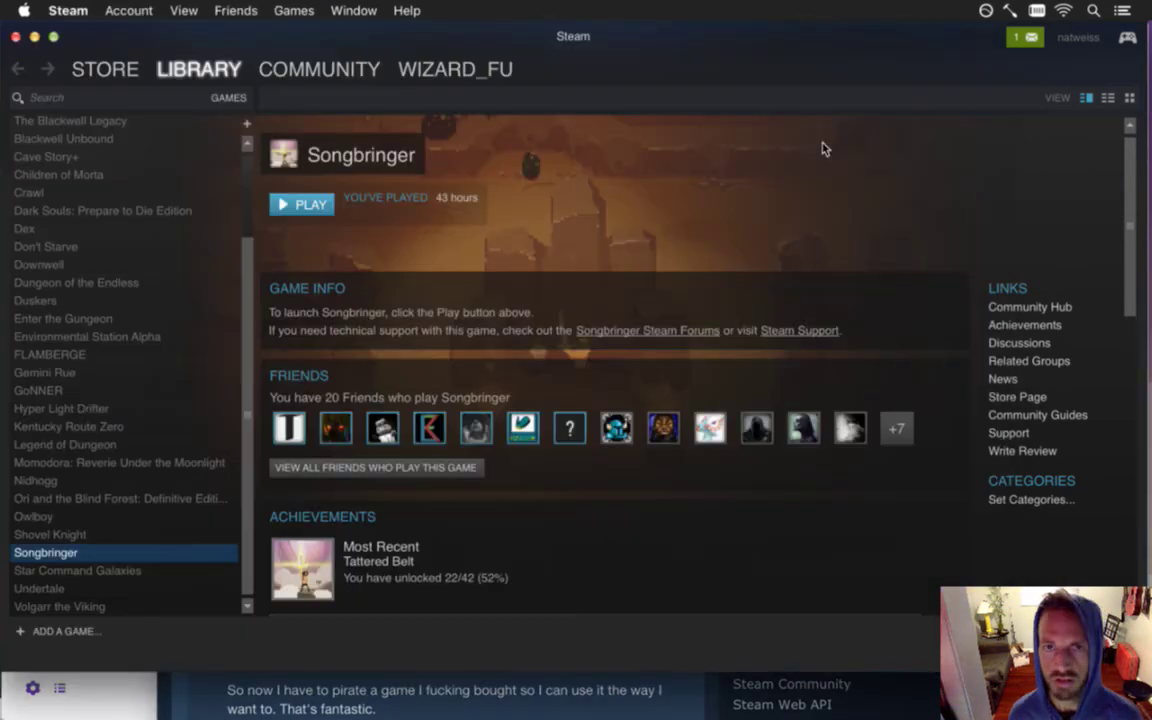
right_click(72, 552)
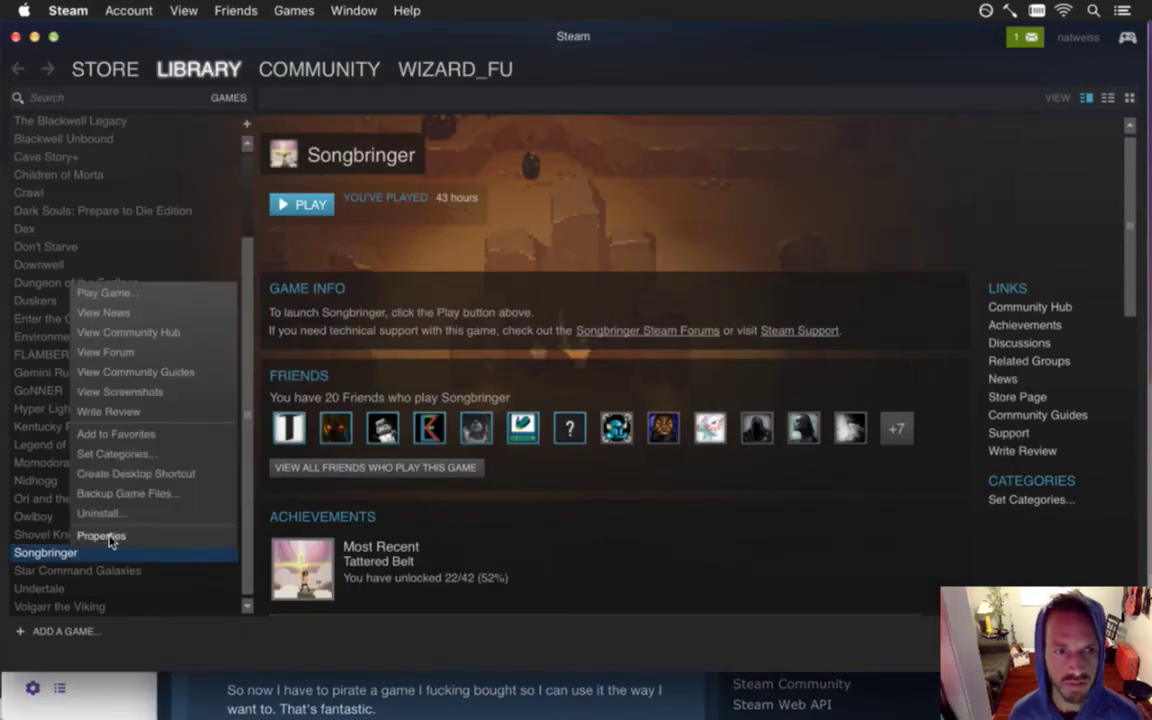
click(101, 536)
click(614, 142)
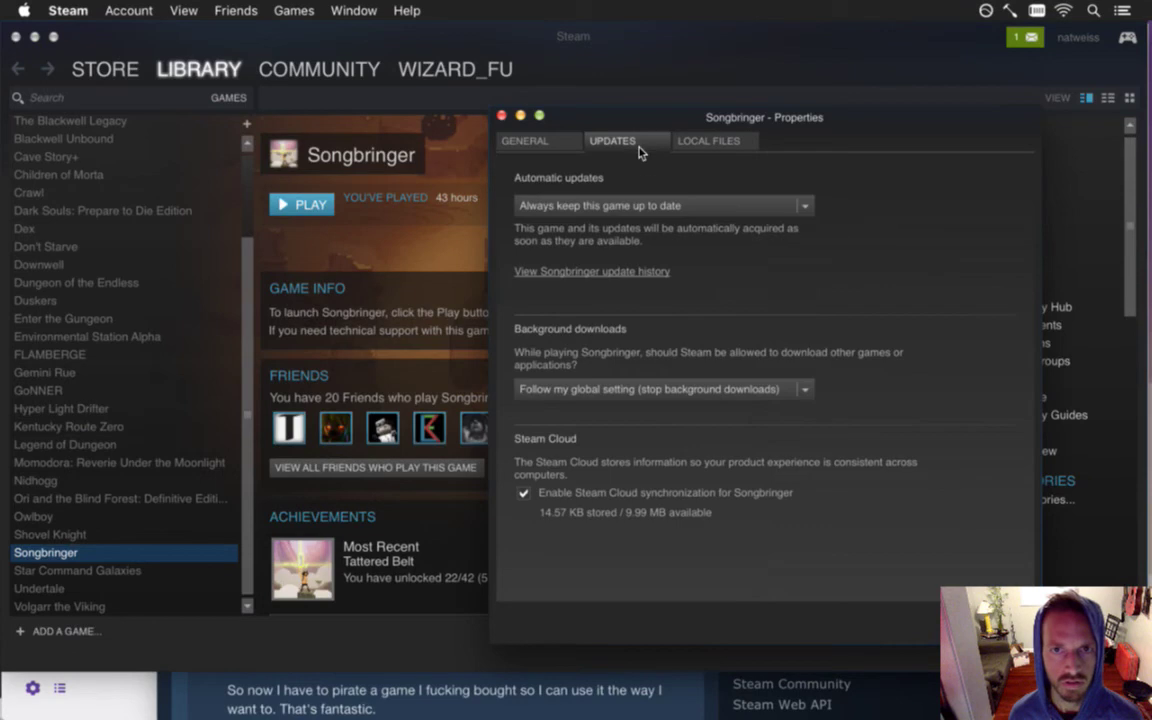
click(805, 206)
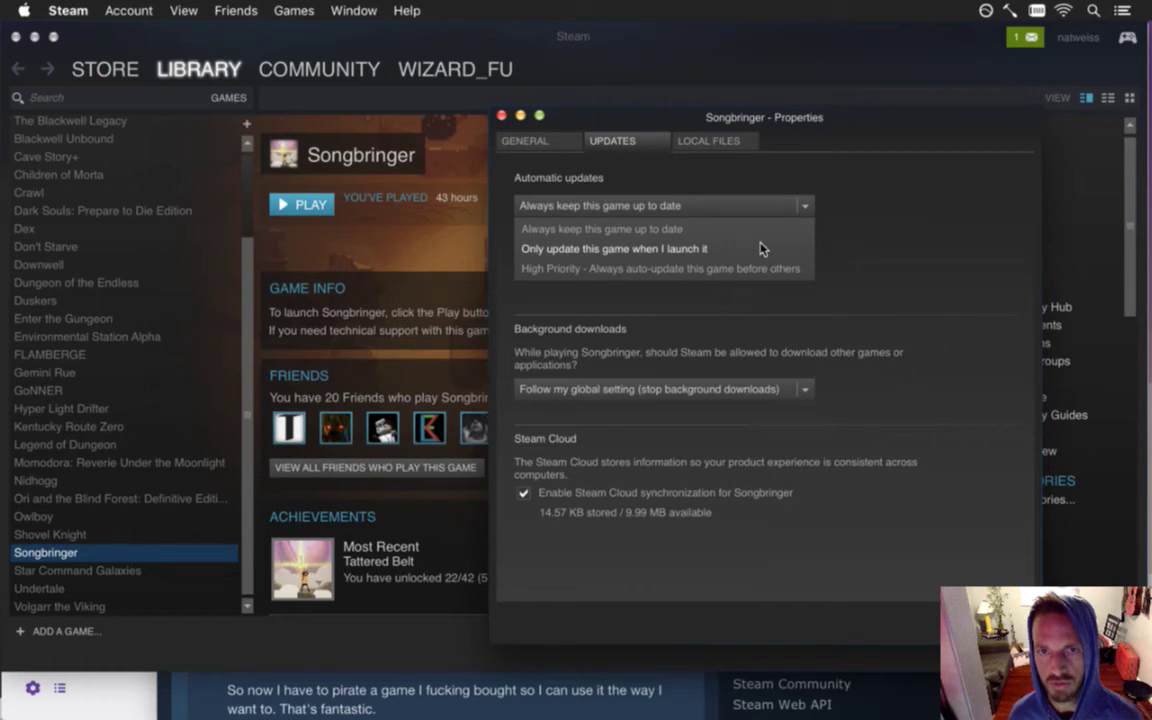
click(897, 240)
click(805, 206)
click(687, 294)
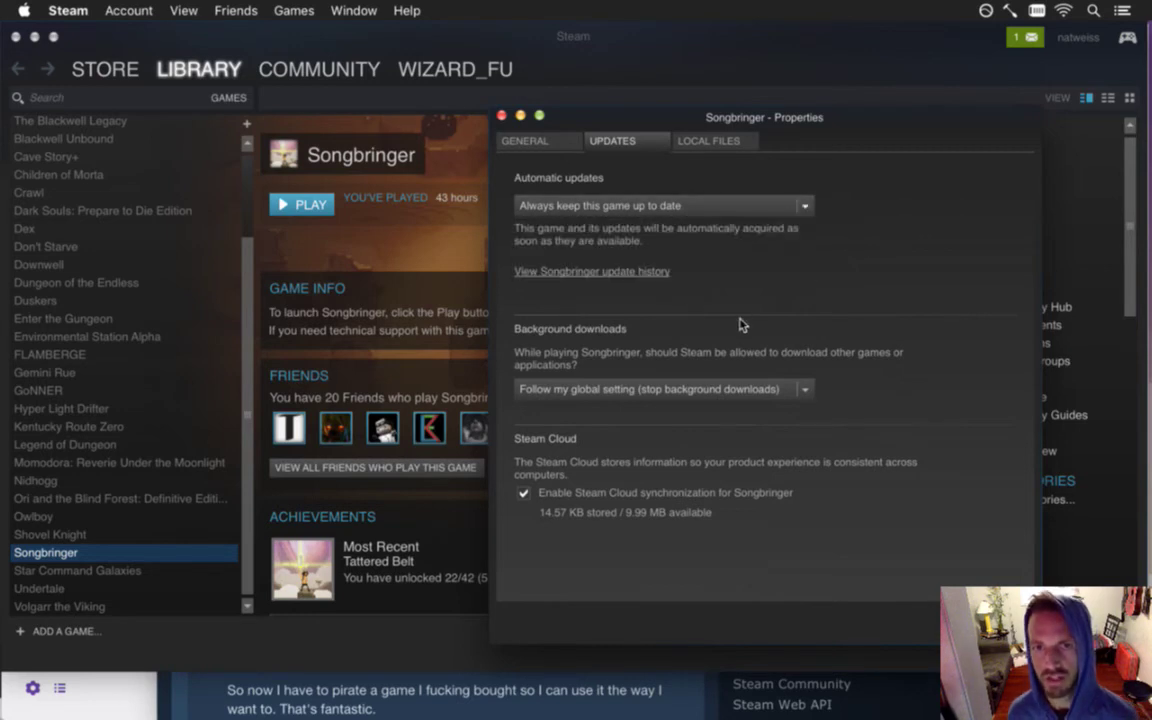
Step: Return to the Reddit thread in Chrome and read its top comments, highlighting the advice about launching the game in offline mode
key(super+Tab)
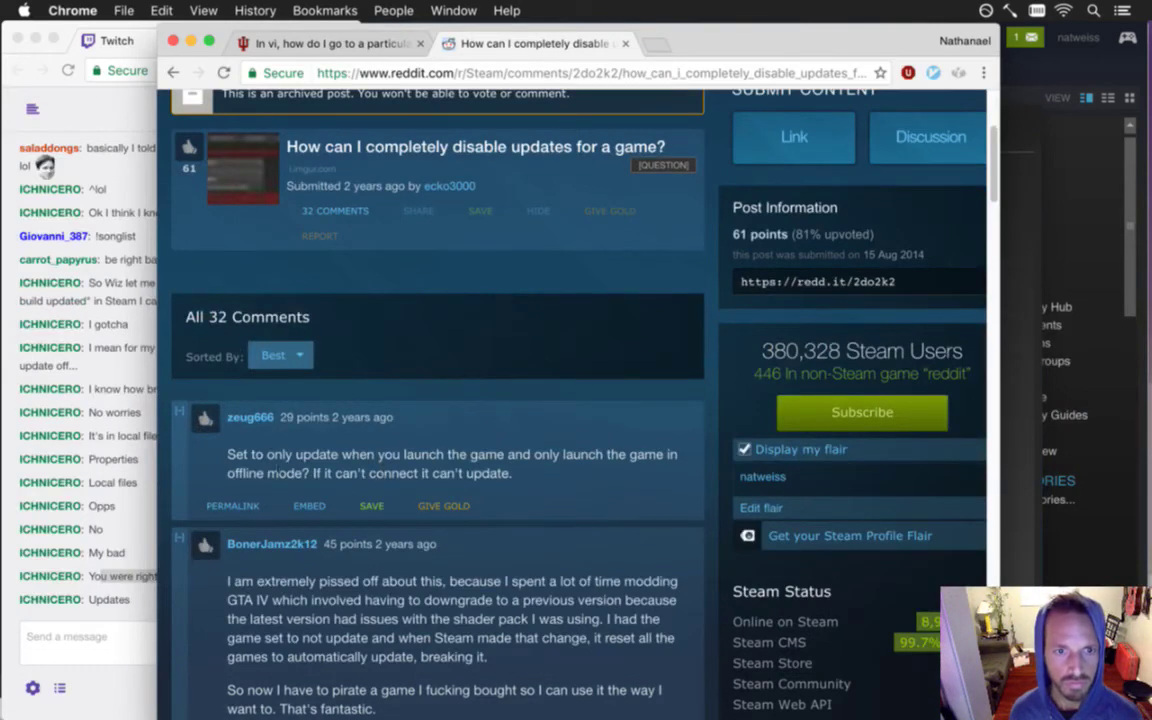
drag(229, 454, 298, 473)
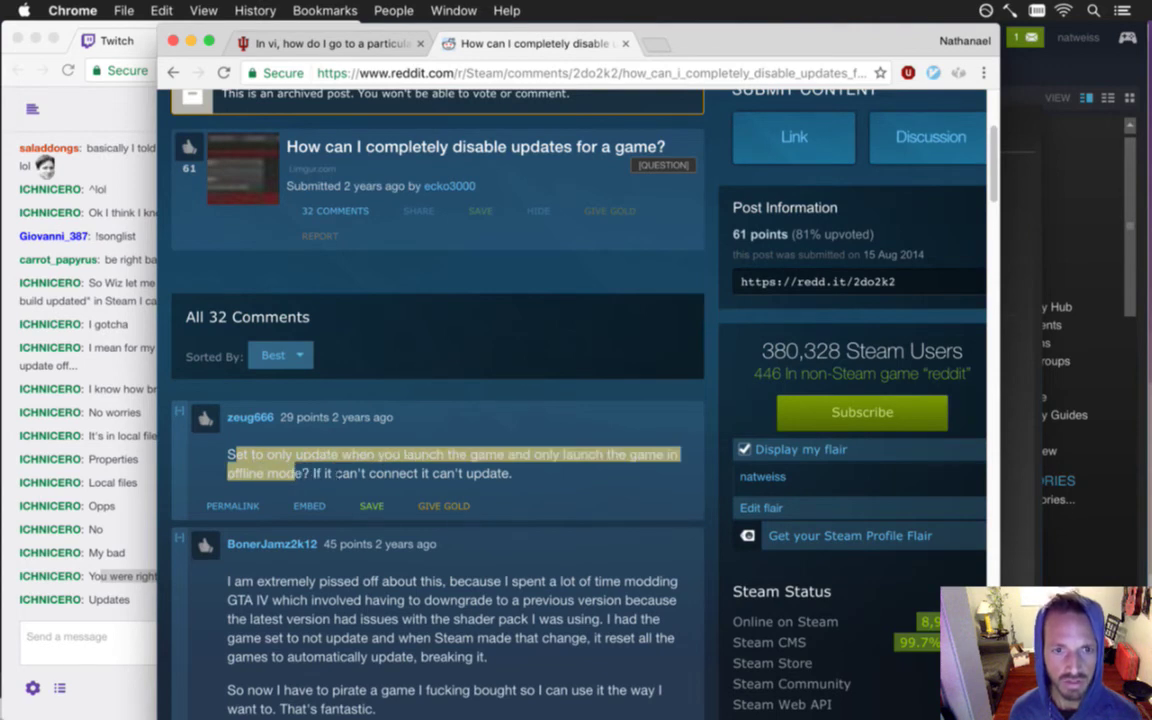
scroll(337, 478, down, 5)
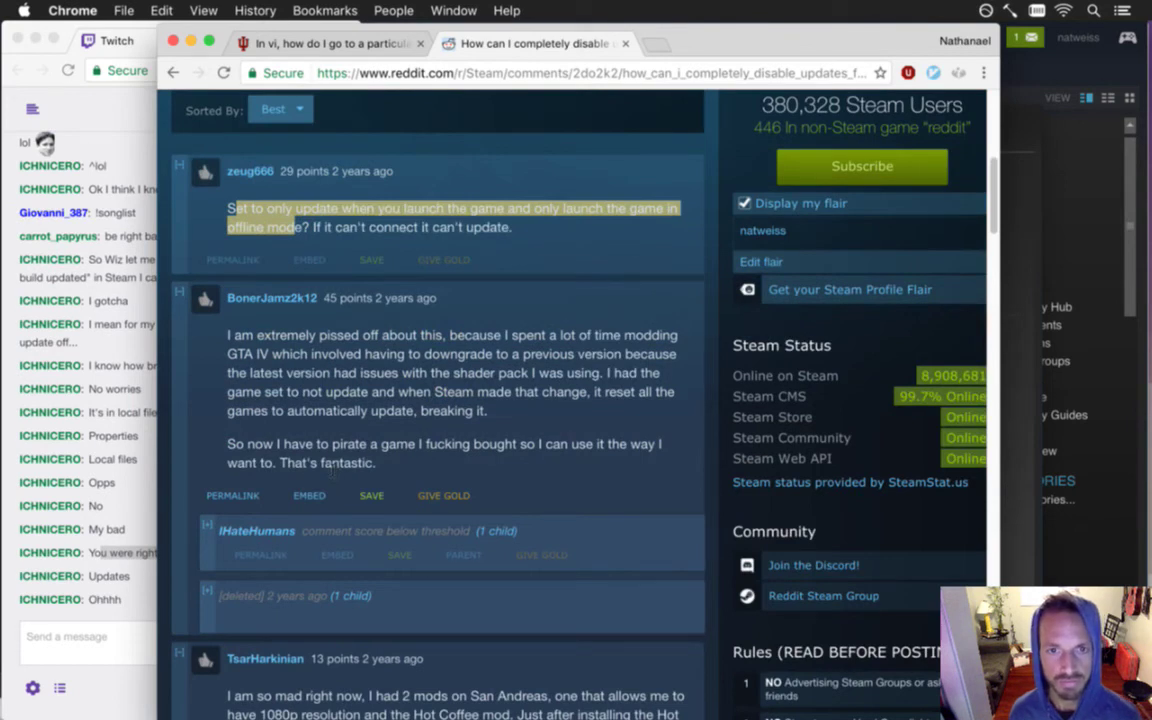
scroll(335, 468, down, 6)
scroll(335, 468, up, 15)
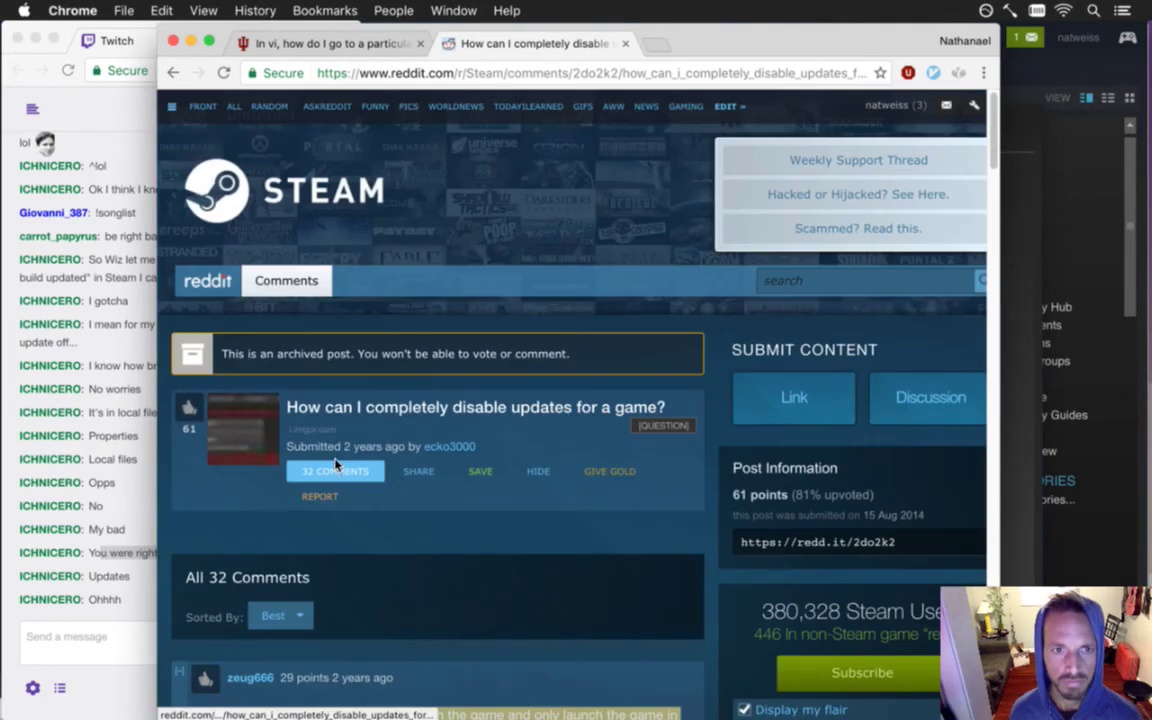
scroll(337, 468, down, 5)
scroll(337, 468, down, 12)
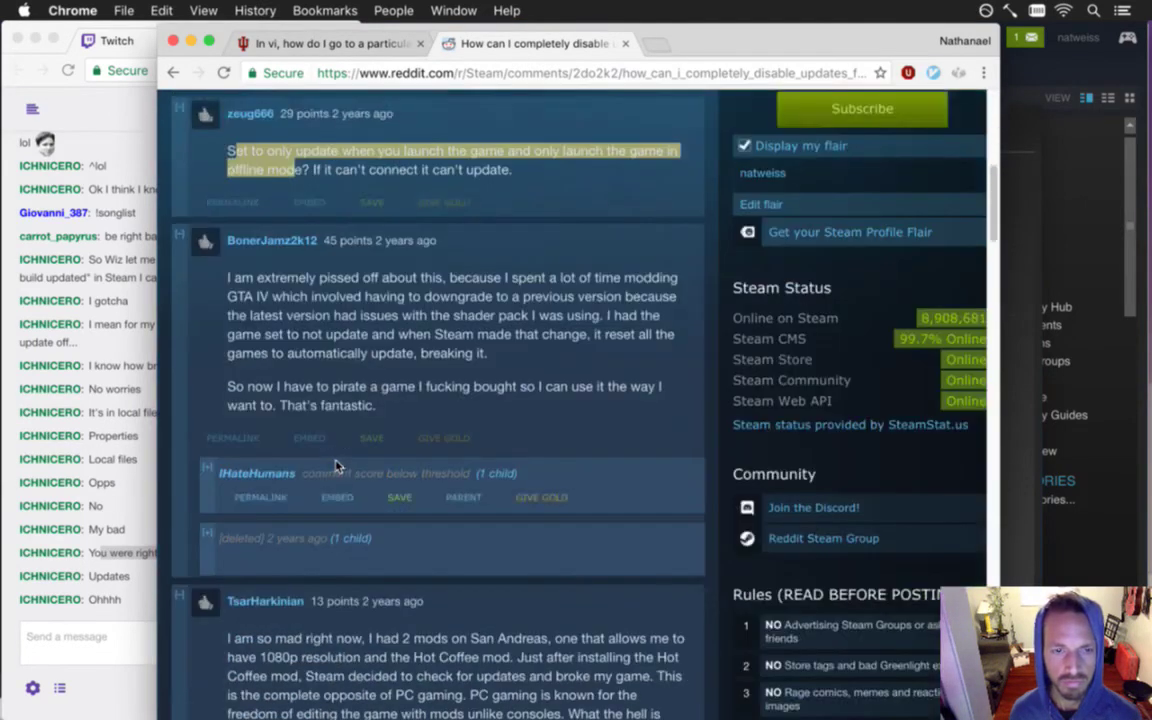
Step: Read further down the Reddit comments to the Valve reply, highlighting the question about whether automatic updates could be disabled before
scroll(335, 465, down, 5)
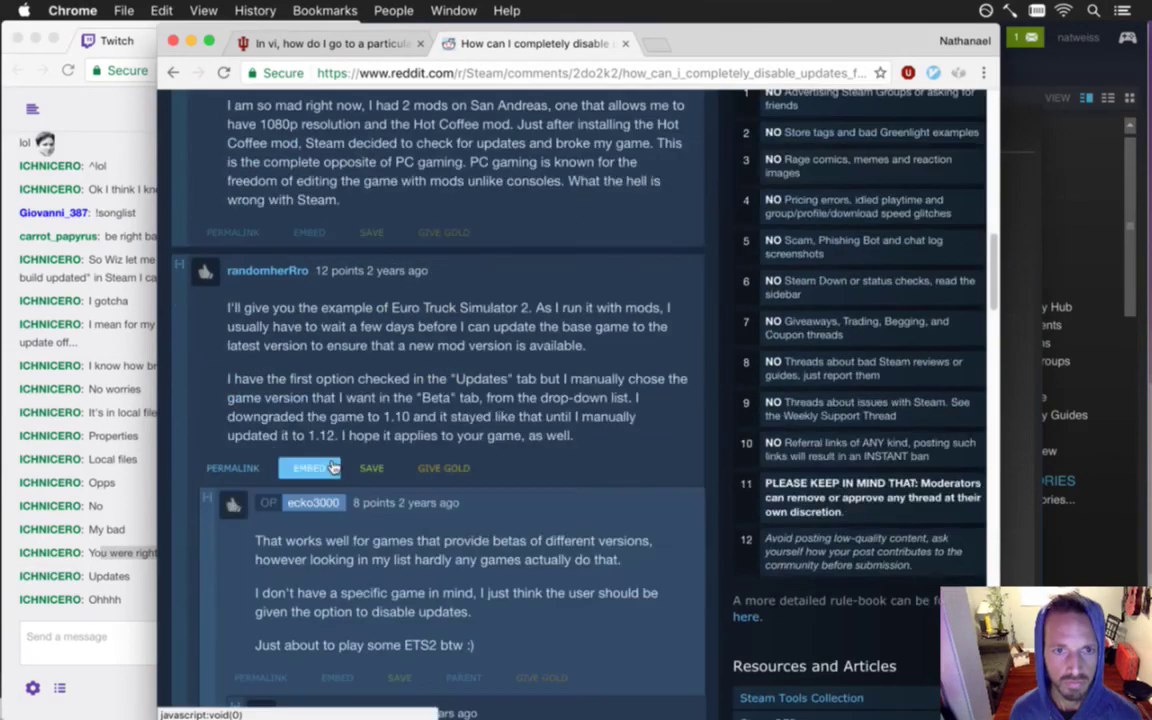
scroll(333, 468, down, 5)
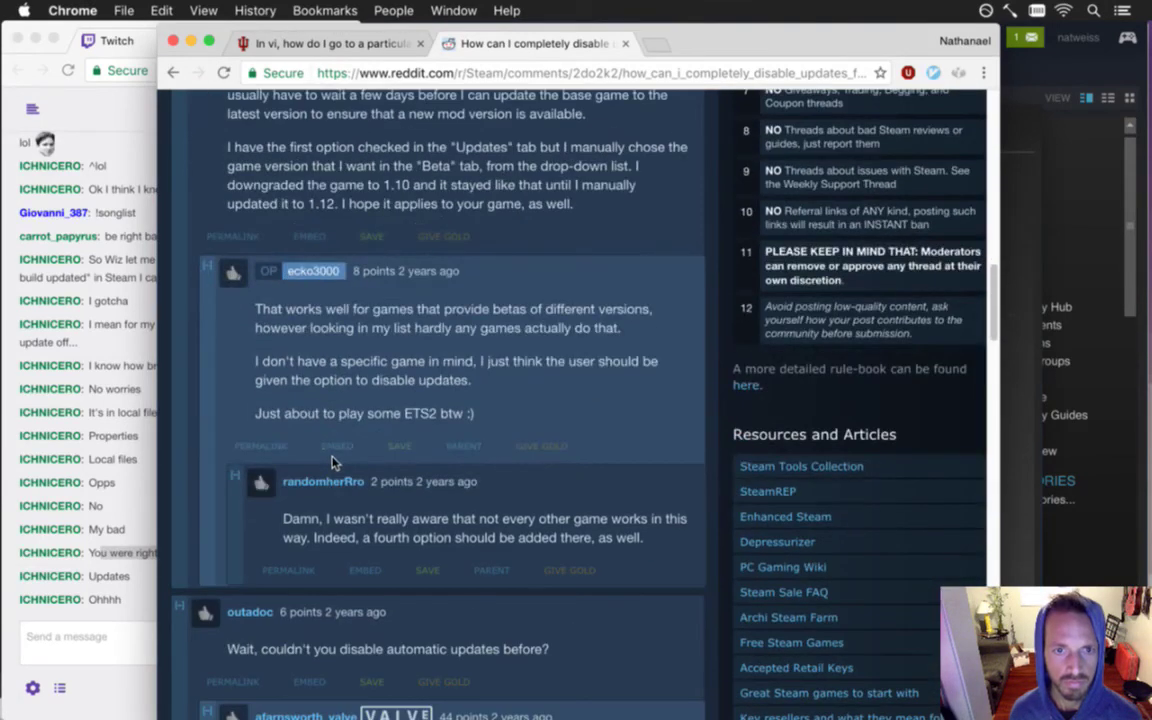
scroll(333, 462, down, 2)
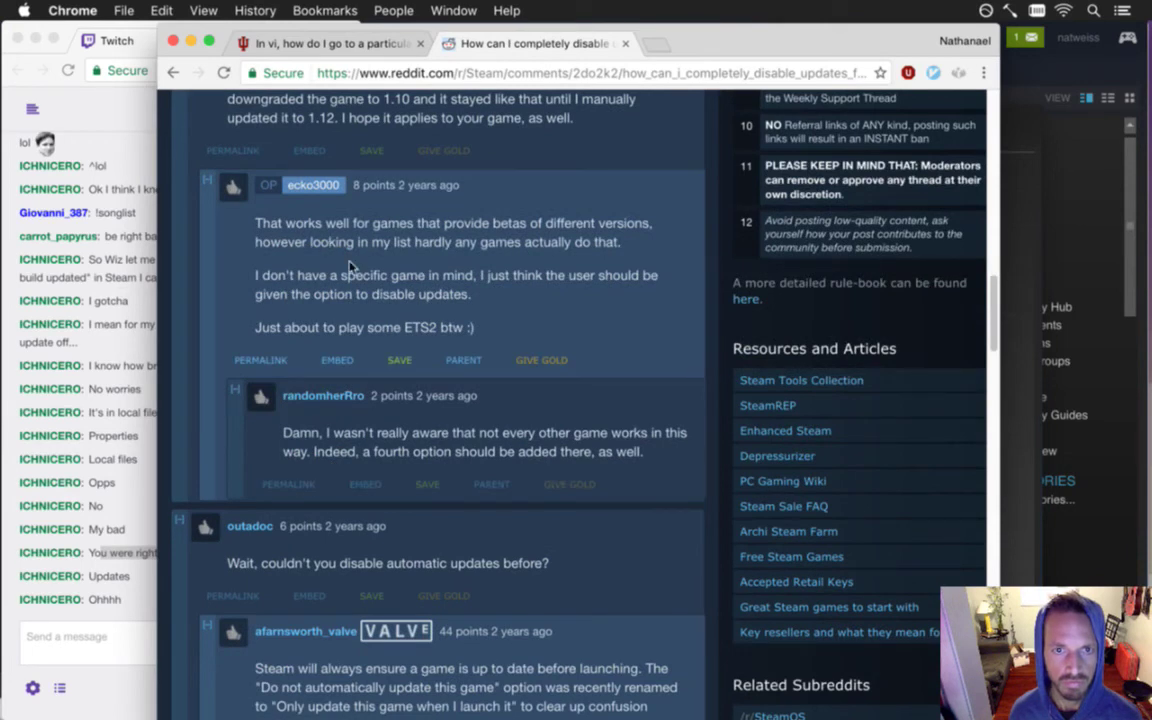
scroll(355, 280, down, 5)
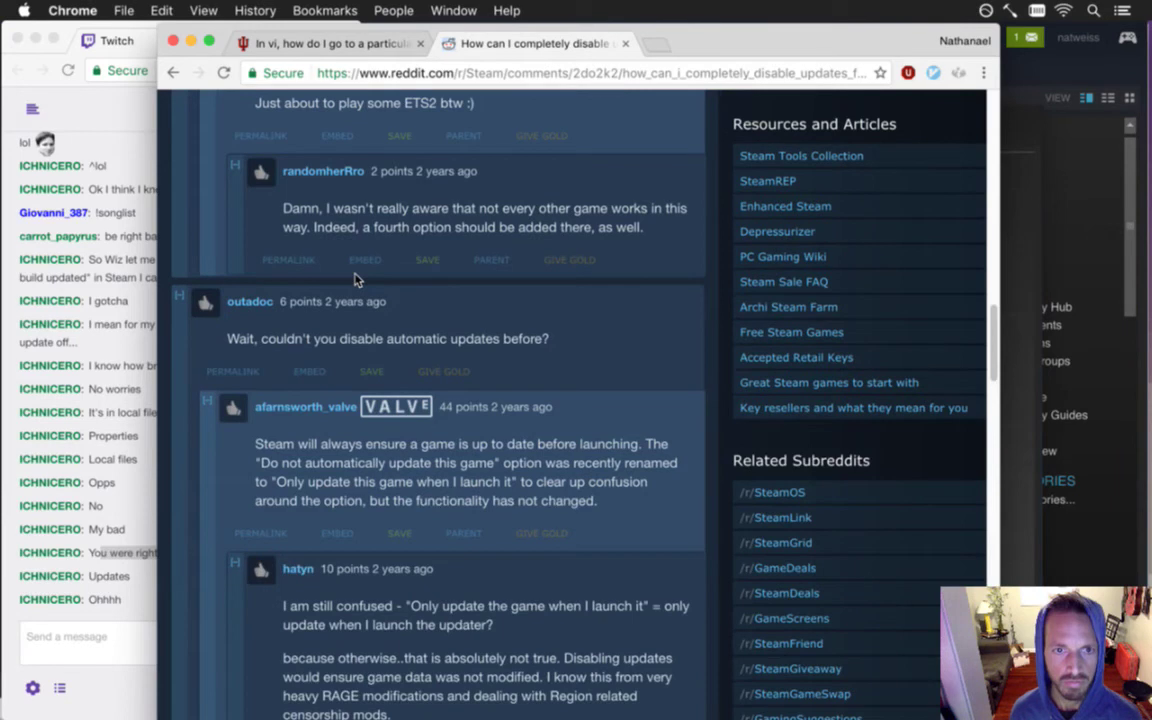
drag(250, 338, 495, 338)
scroll(540, 360, down, 4)
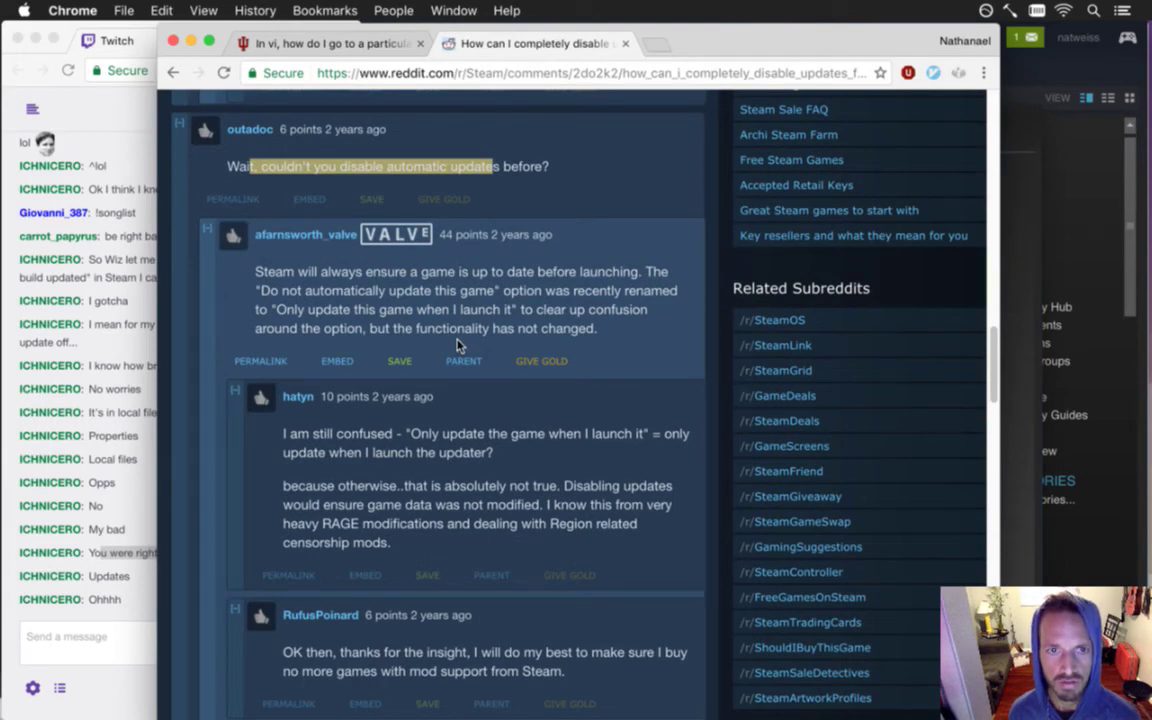
Step: Examine the Valve reply, highlighting the option names "Do not automatically update this game" and "Only update this game when I launch it"
drag(305, 309, 460, 290)
click(372, 309)
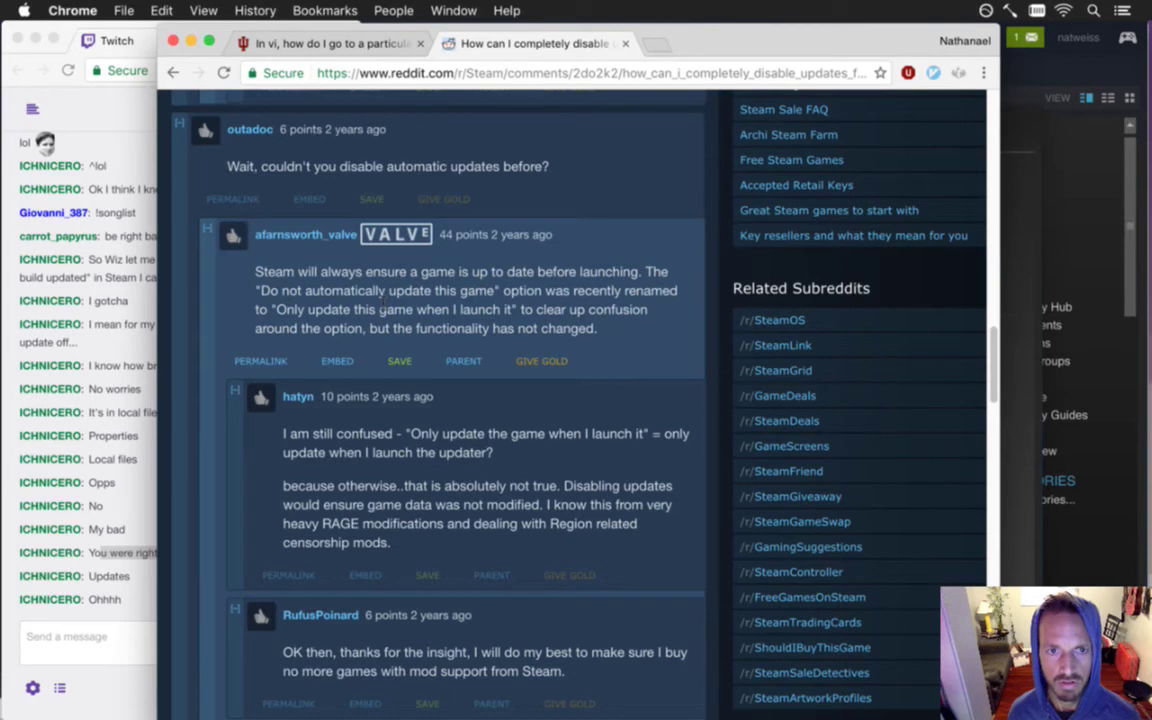
drag(337, 291, 476, 290)
click(325, 310)
drag(305, 310, 508, 311)
Step: Read the newest Twitch chat message and switch back to Songbringer's properties in Steam
click(143, 597)
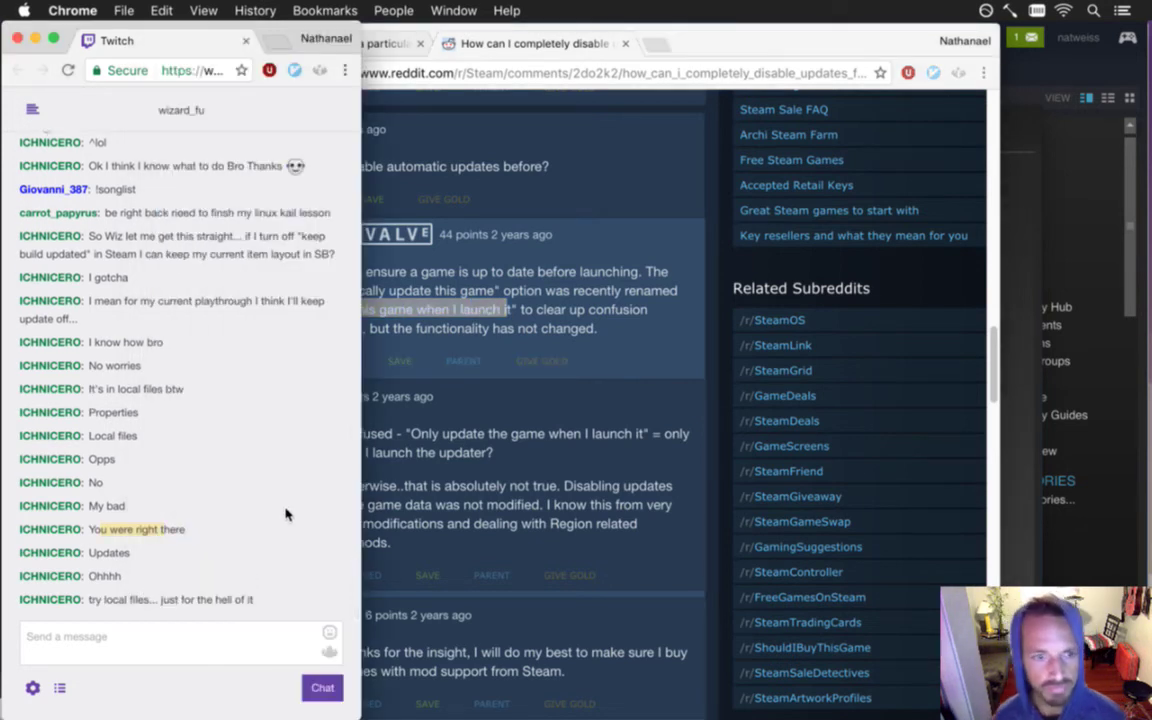
key(super+Tab)
click(193, 358)
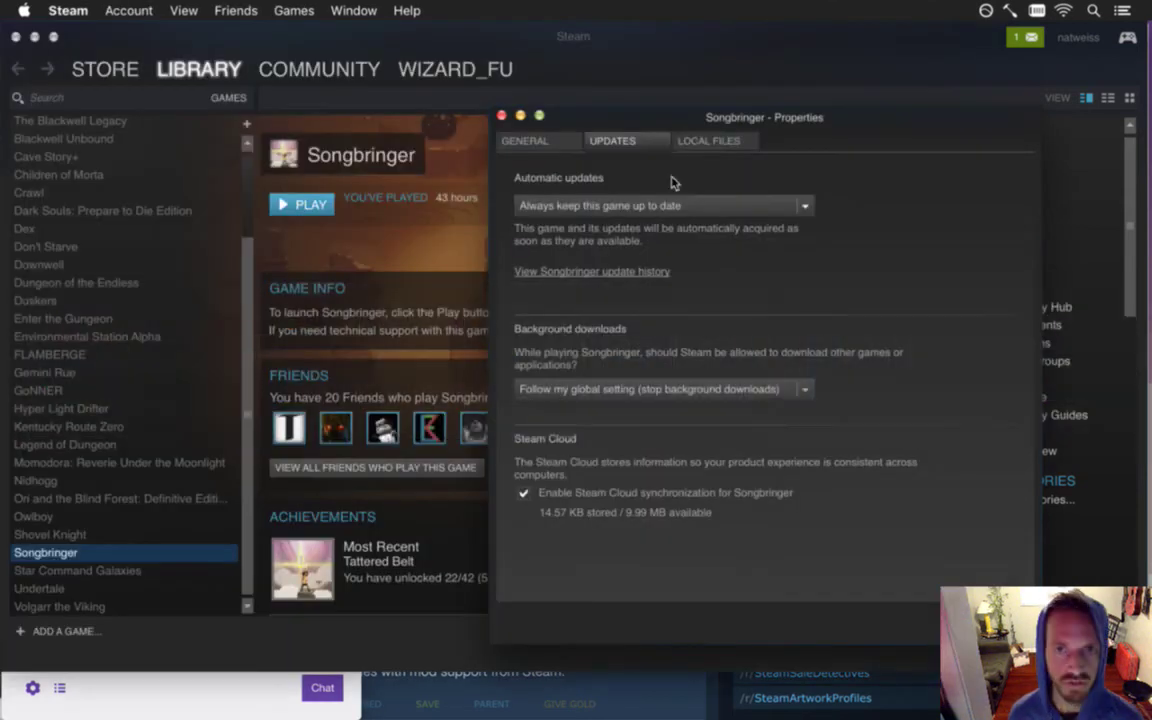
Step: Browse Songbringer's local files from its properties, view the game folder in Finder, and close it
click(728, 143)
click(666, 214)
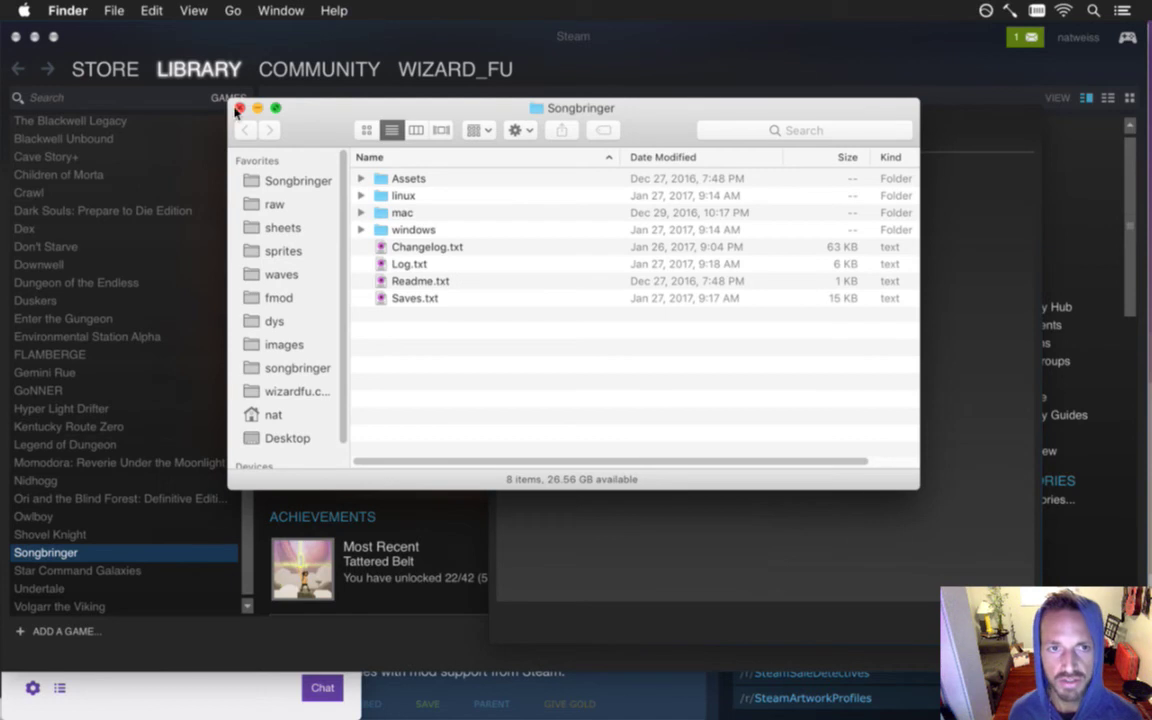
click(240, 108)
click(561, 279)
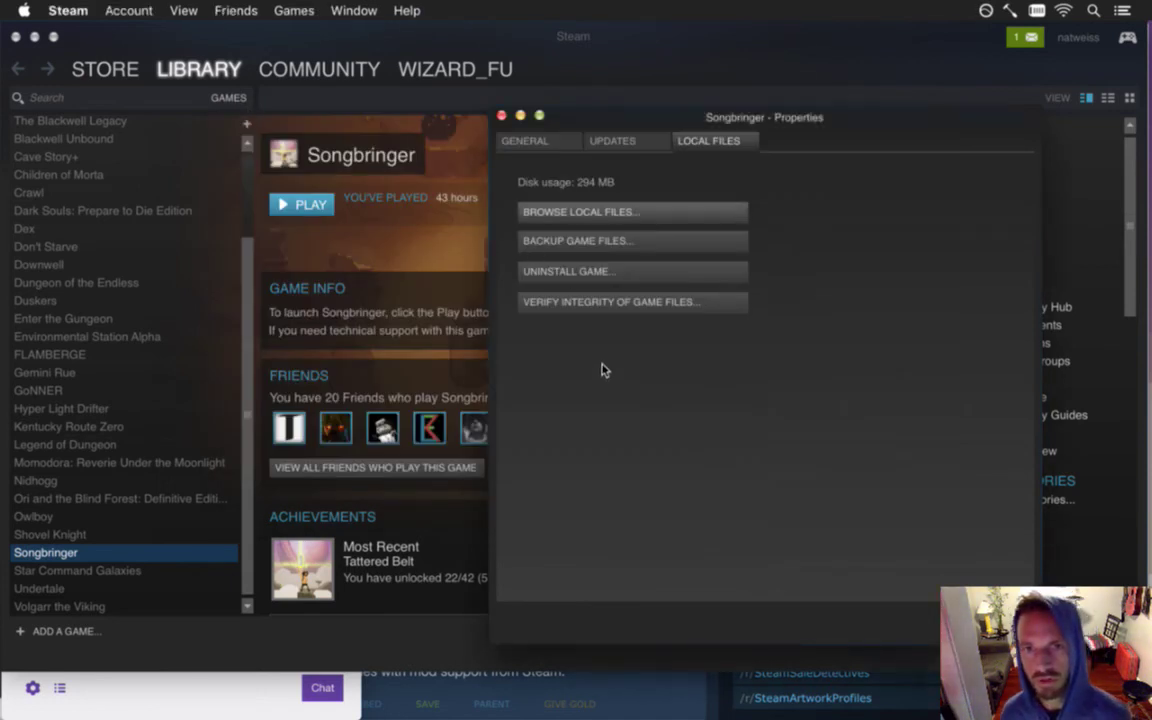
Step: Start a backup of Songbringer's game files to the Desktop, with Songbringer as file name and CD [640 MB] as file size
click(617, 250)
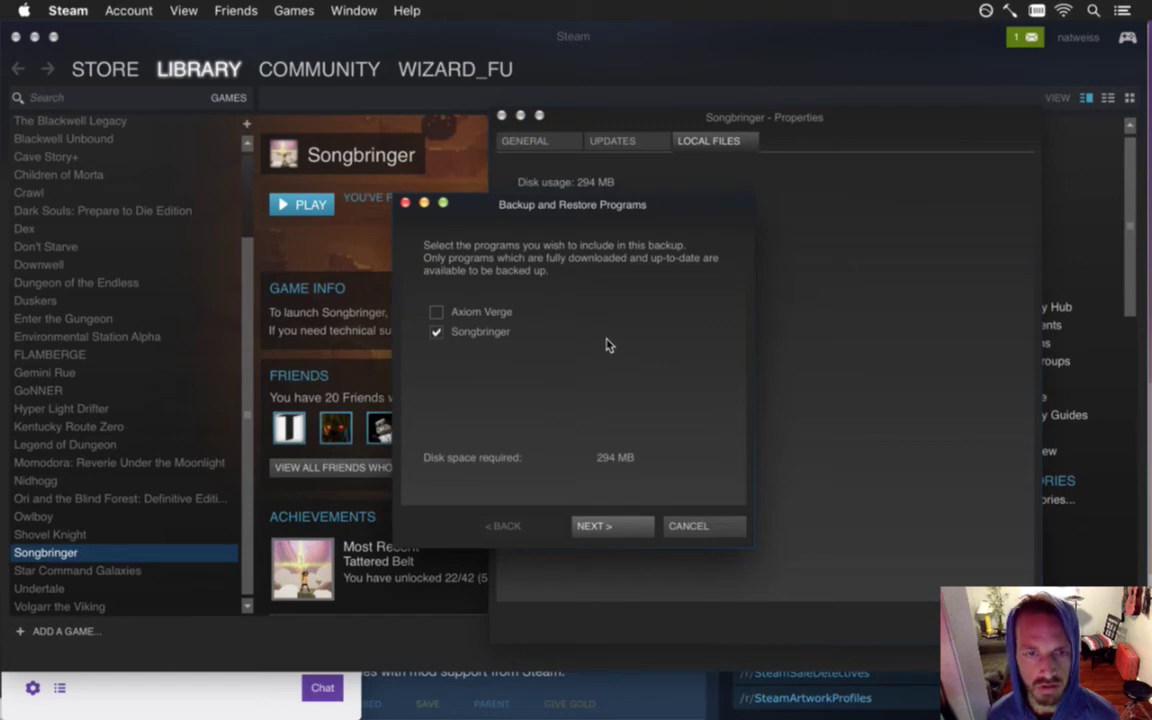
click(616, 527)
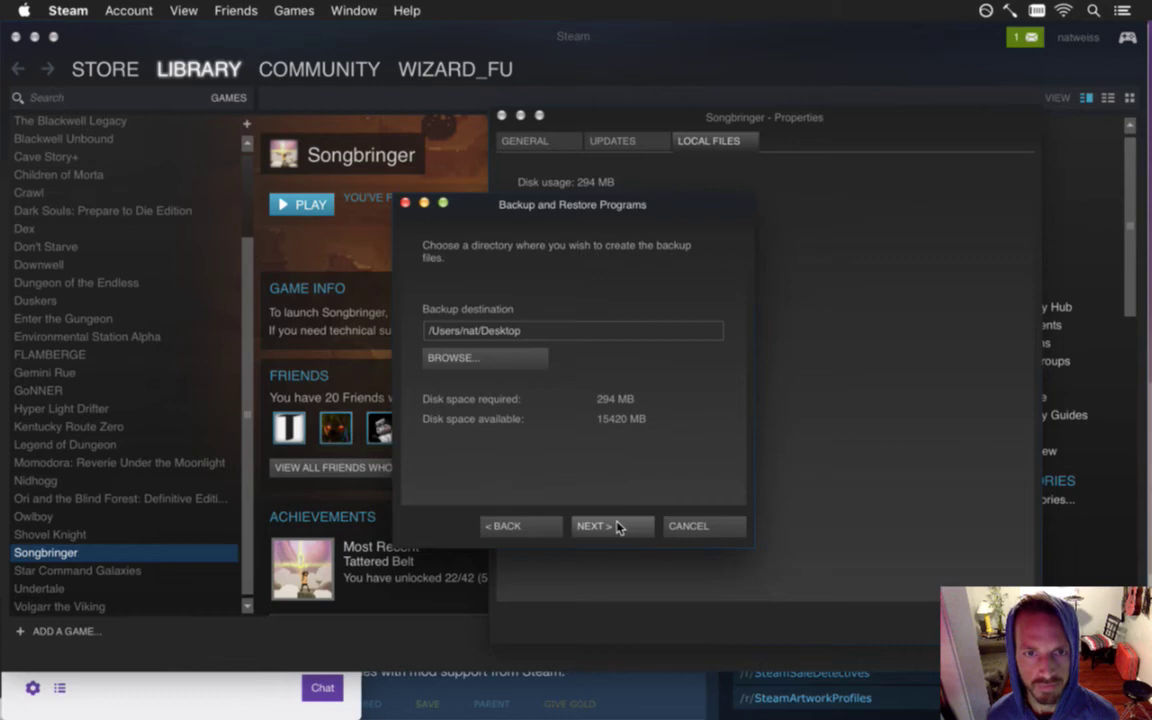
click(616, 527)
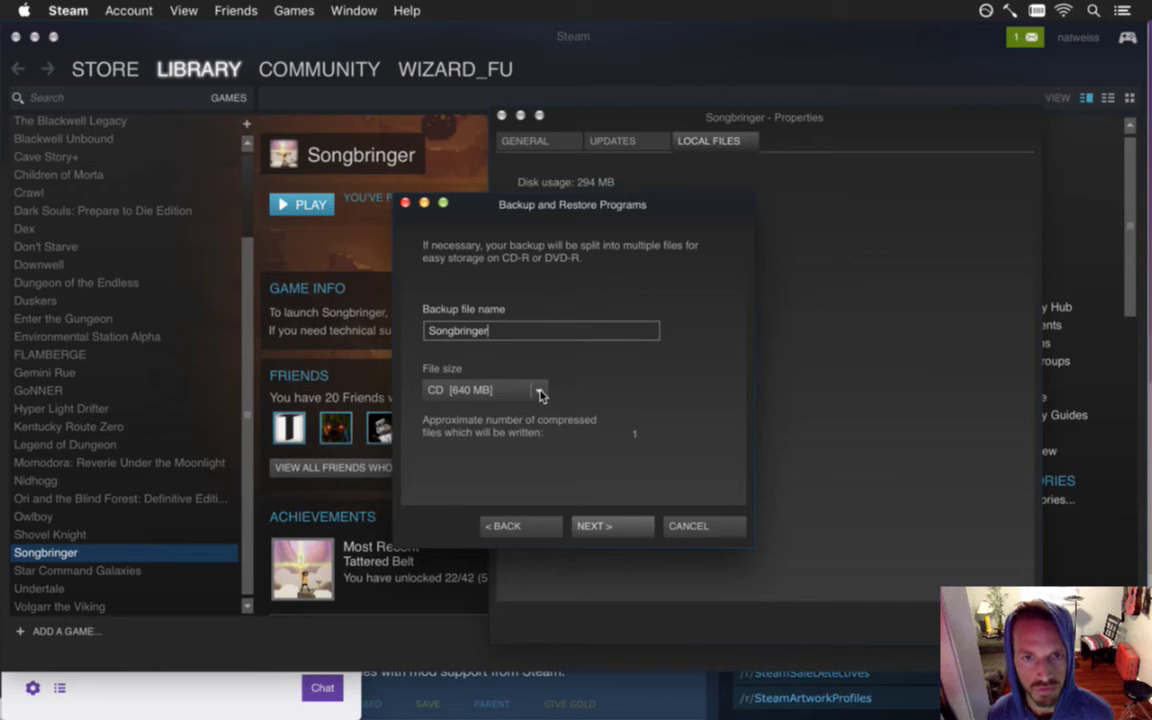
click(602, 528)
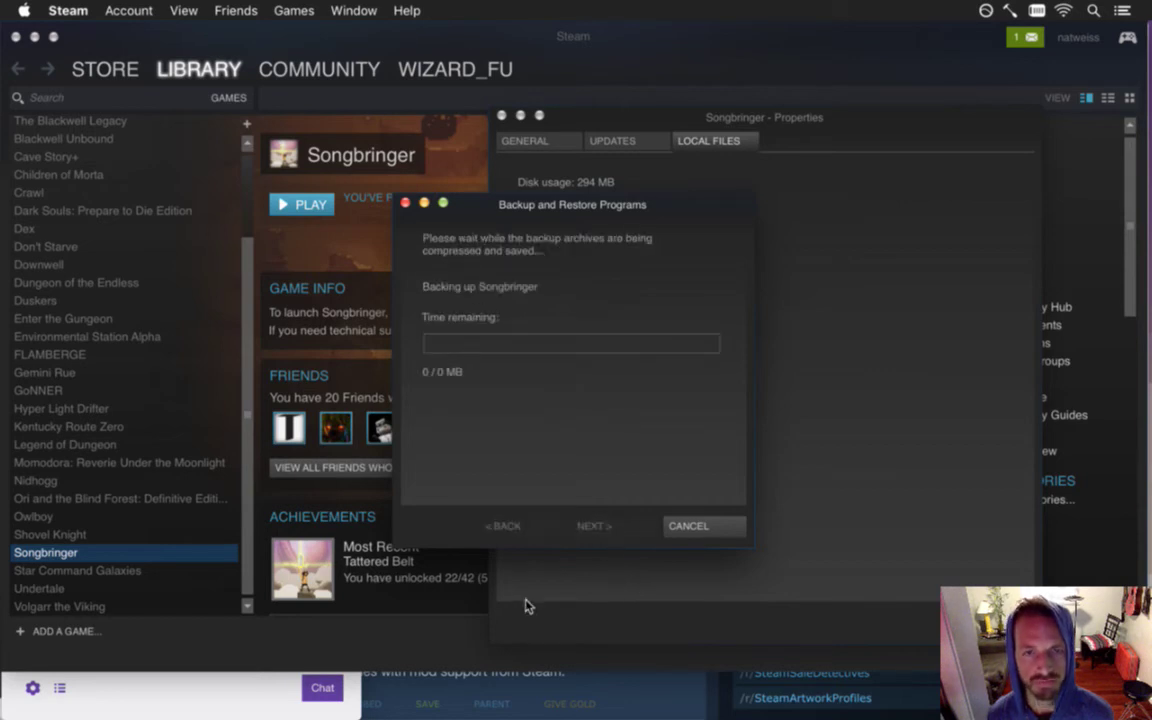
Step: Read the newest Twitch chat message about disabling automatic updates in the Steamworks settings and return to the Steam backup
click(255, 689)
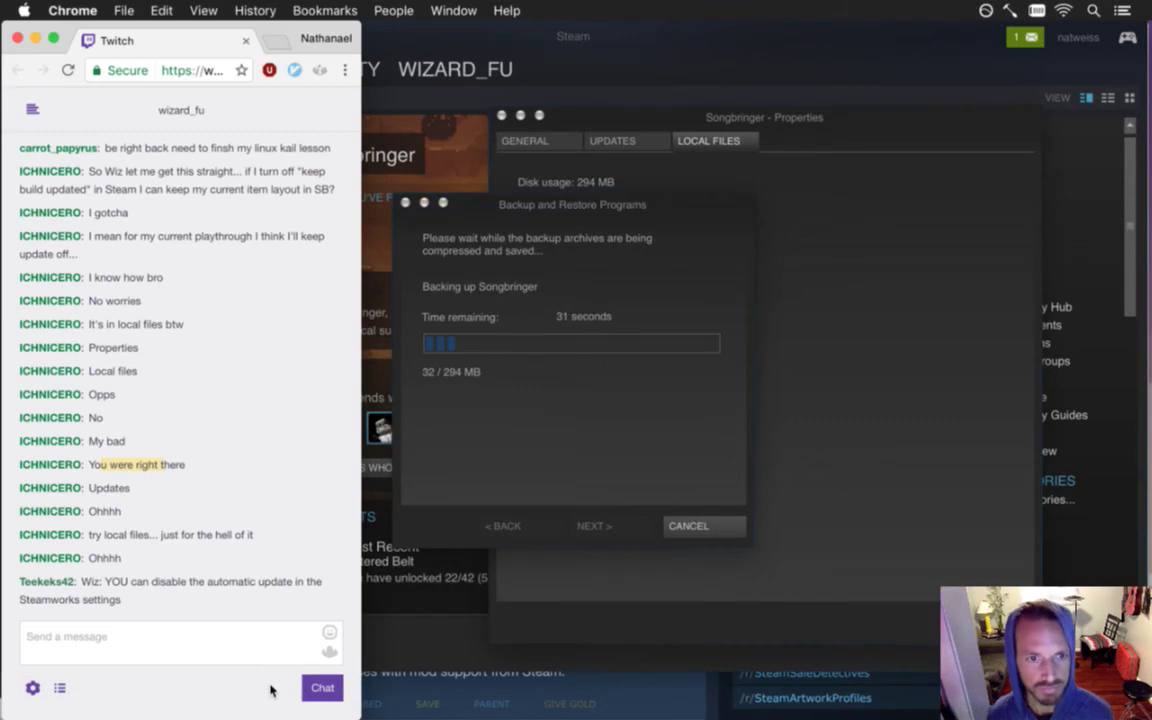
drag(105, 581, 151, 632)
drag(82, 581, 257, 584)
click(211, 597)
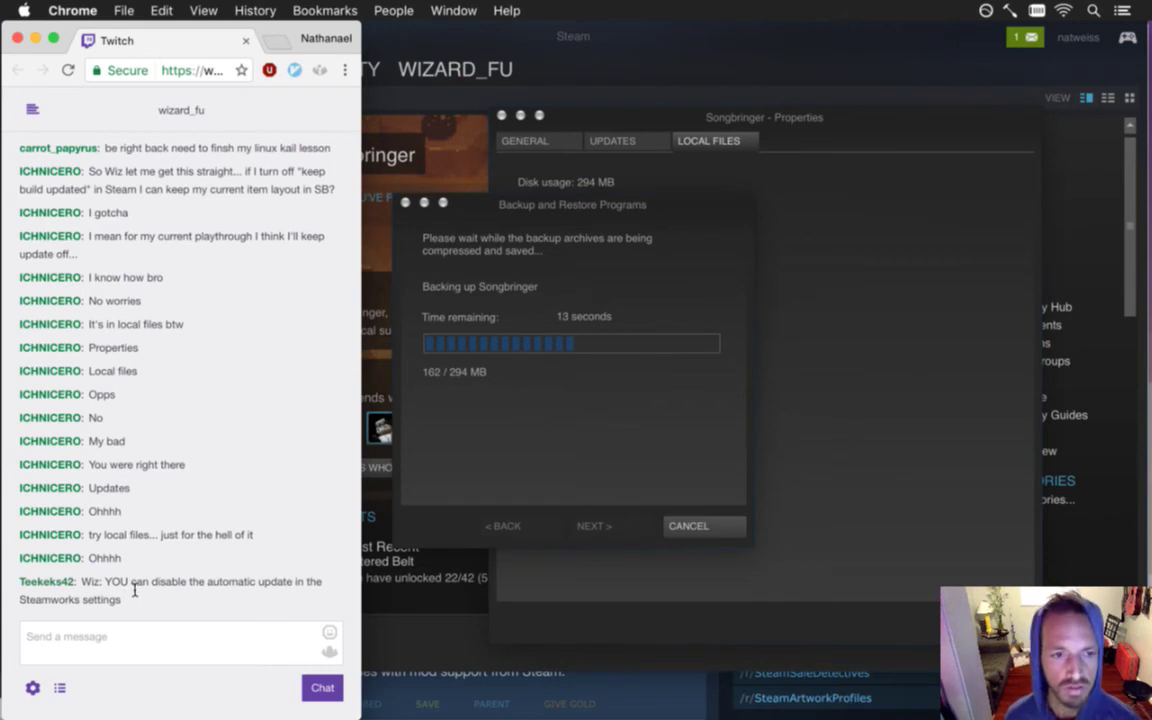
click(492, 478)
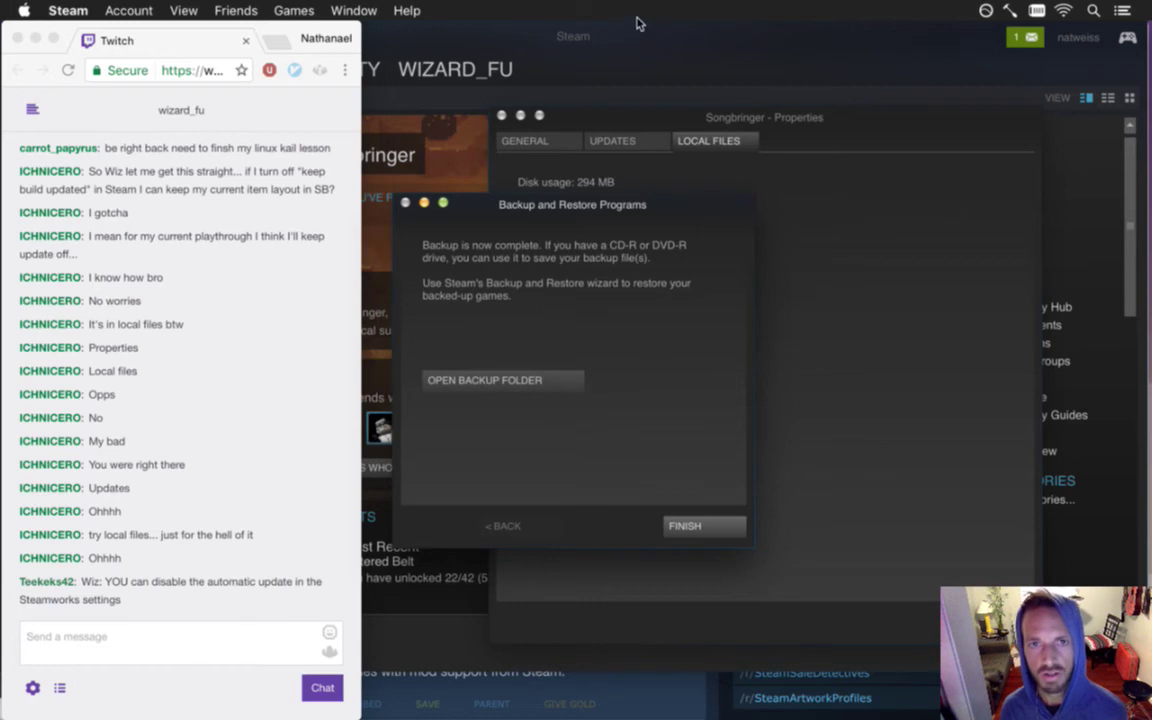
Step: Inspect the Songbringer backup's Disk_1 folder on the Desktop, close it, and finish the backup wizard
click(563, 97)
click(540, 345)
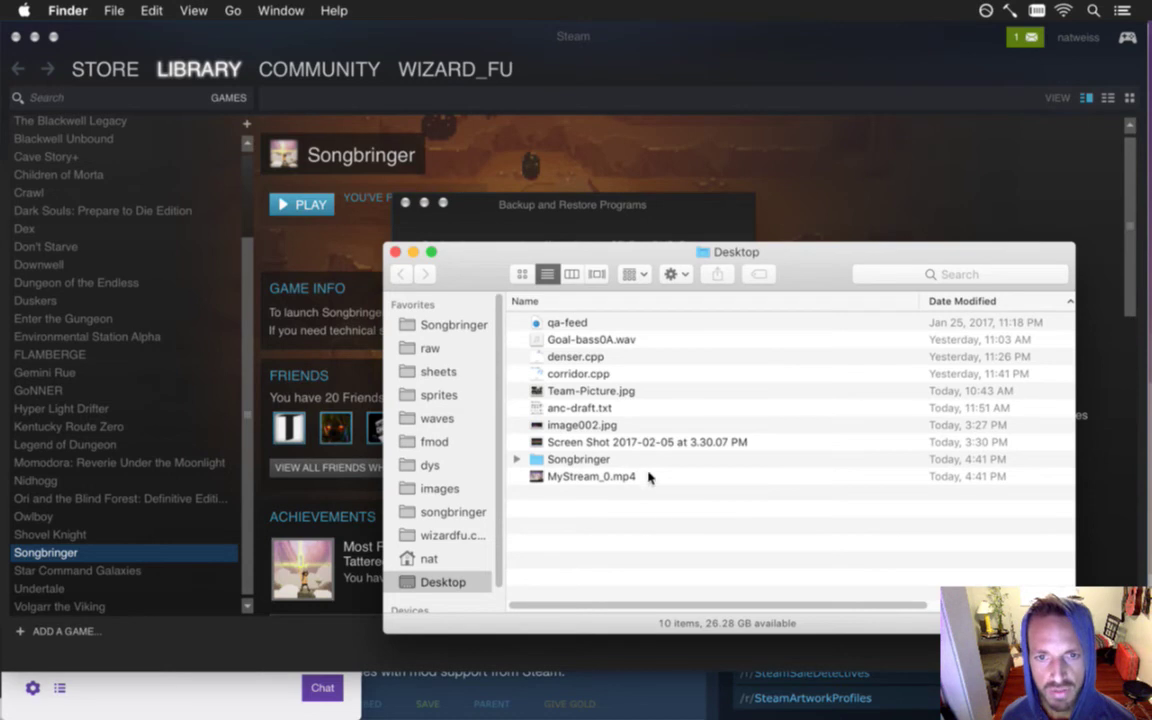
double_click(600, 460)
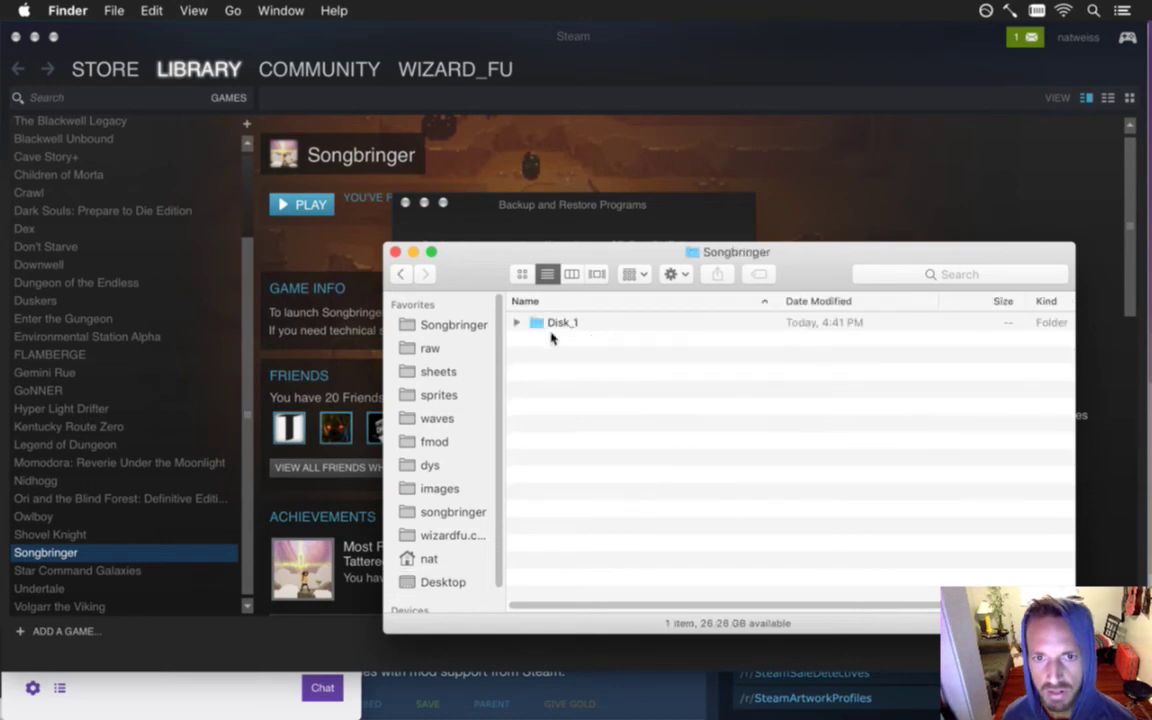
double_click(586, 322)
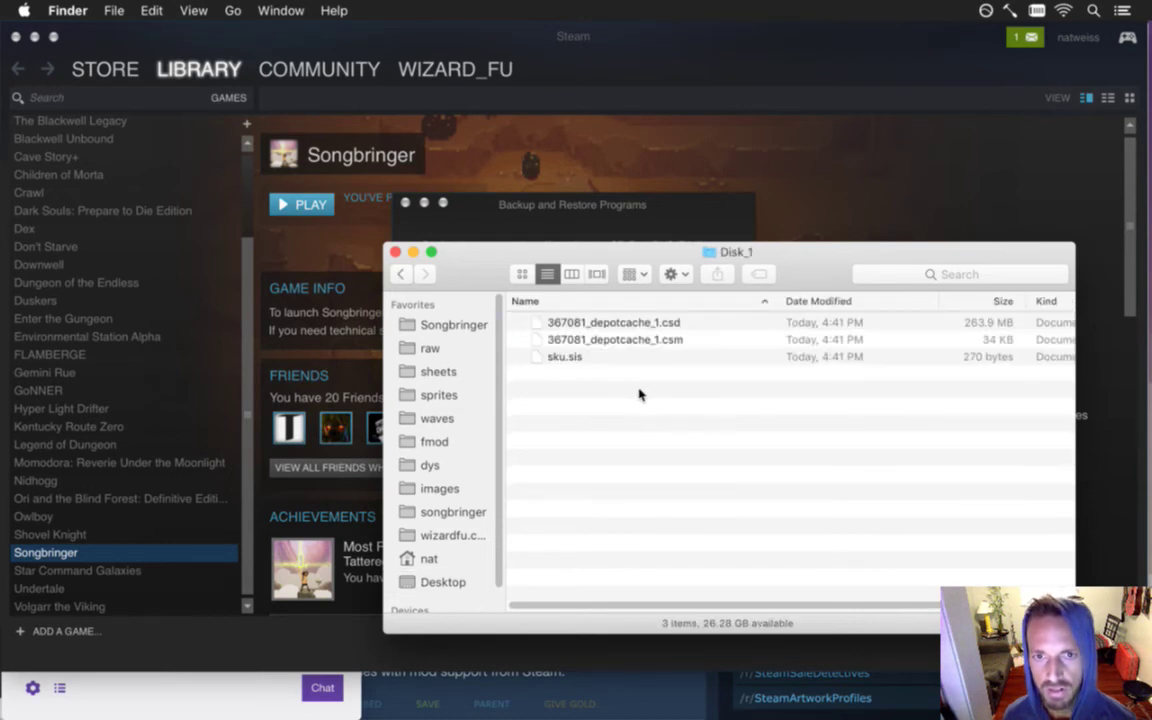
click(396, 252)
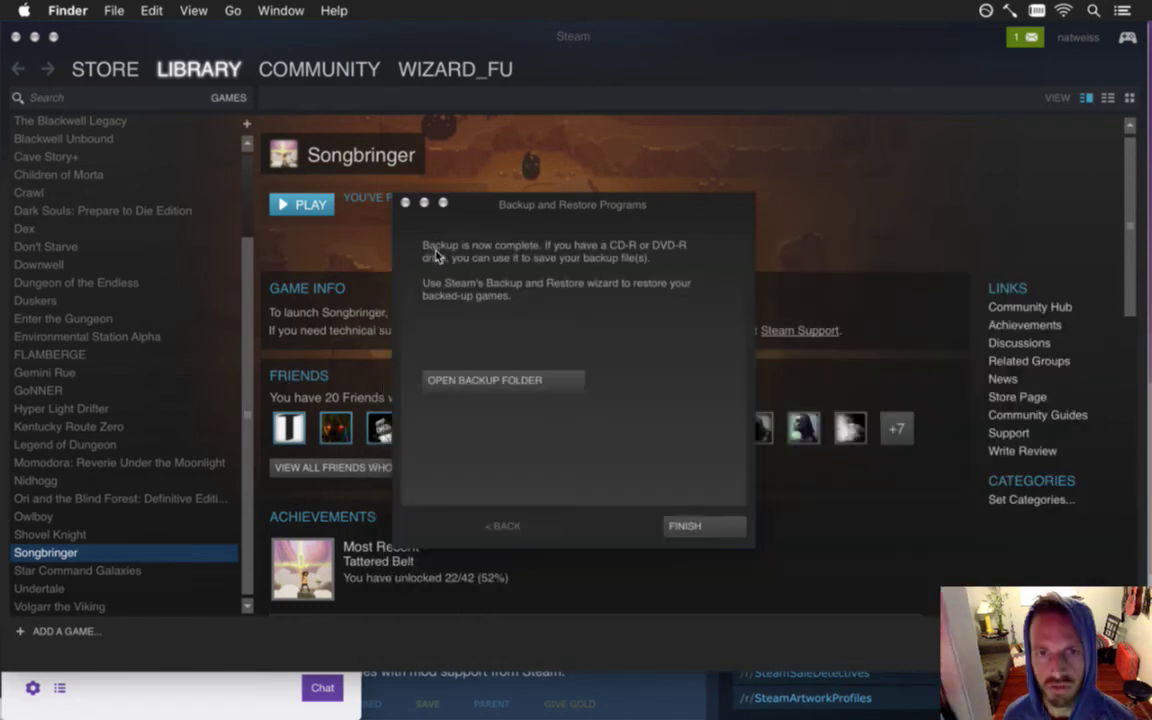
click(702, 529)
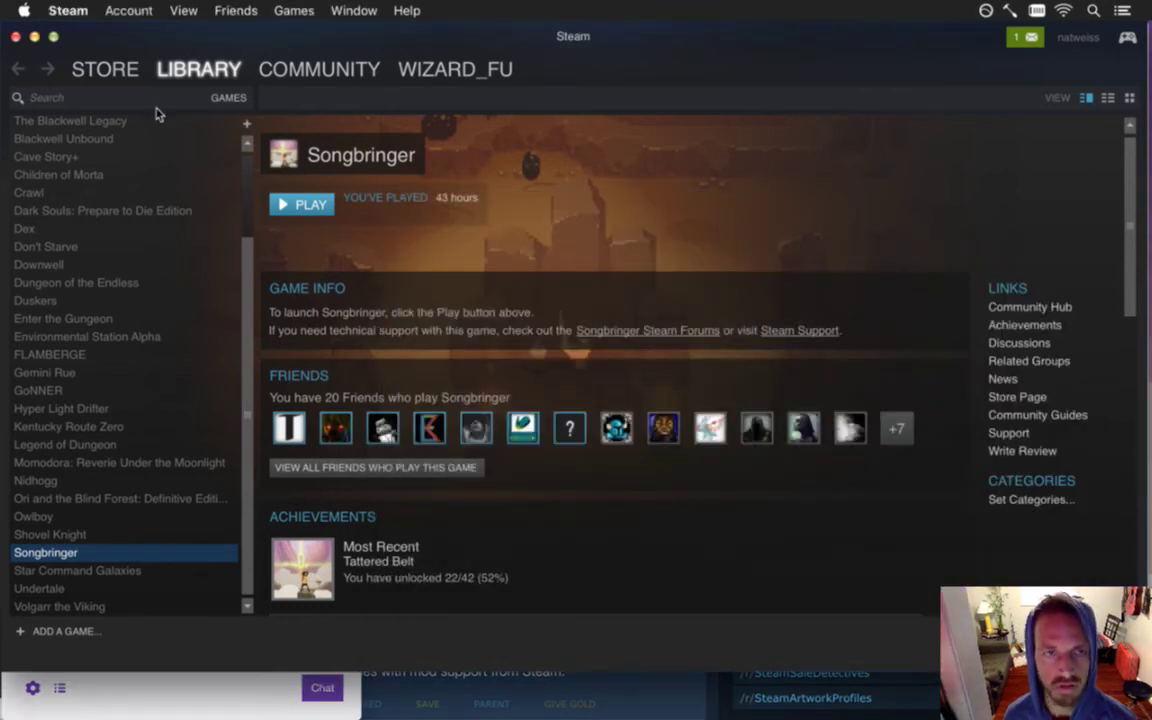
Step: Browse Songbringer's local files from its Steam properties and go up to the enclosing common folder in Finder
right_click(66, 553)
click(95, 540)
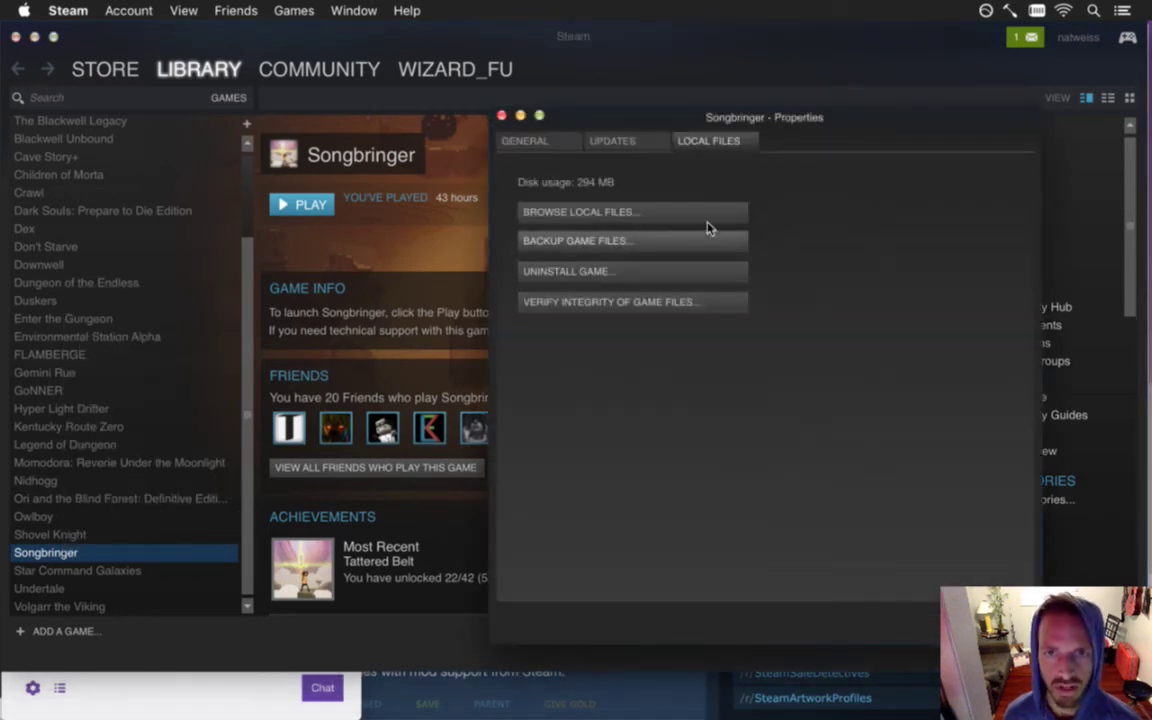
click(527, 141)
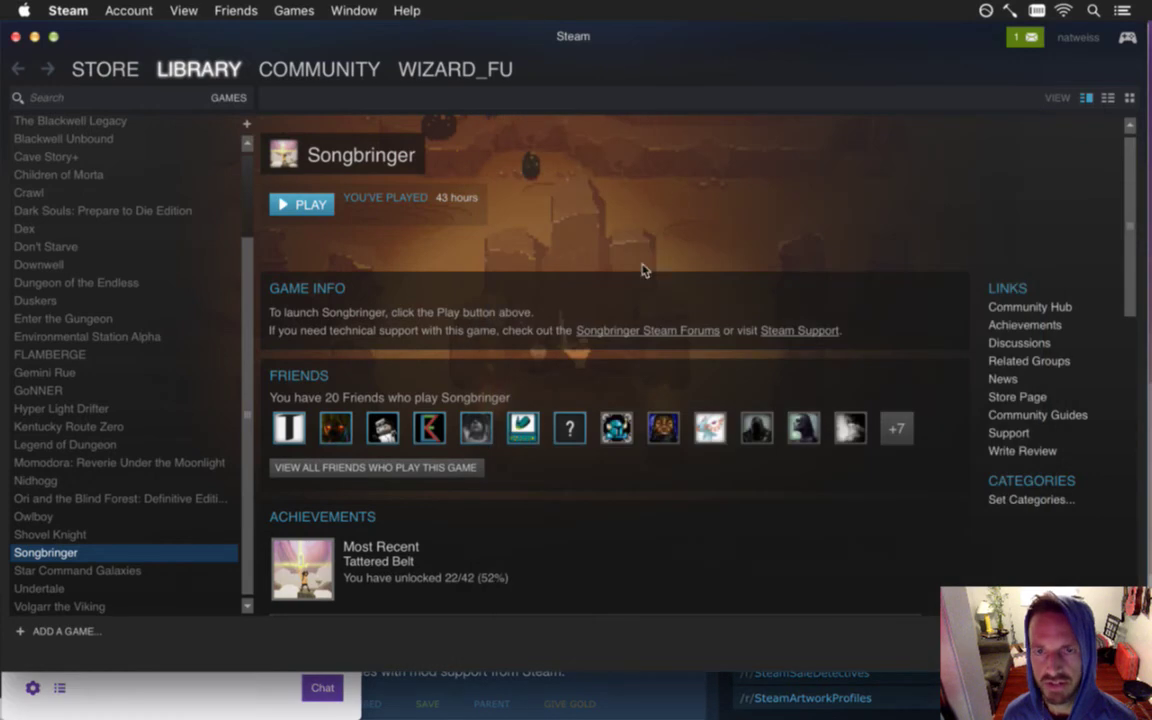
right_click(105, 553)
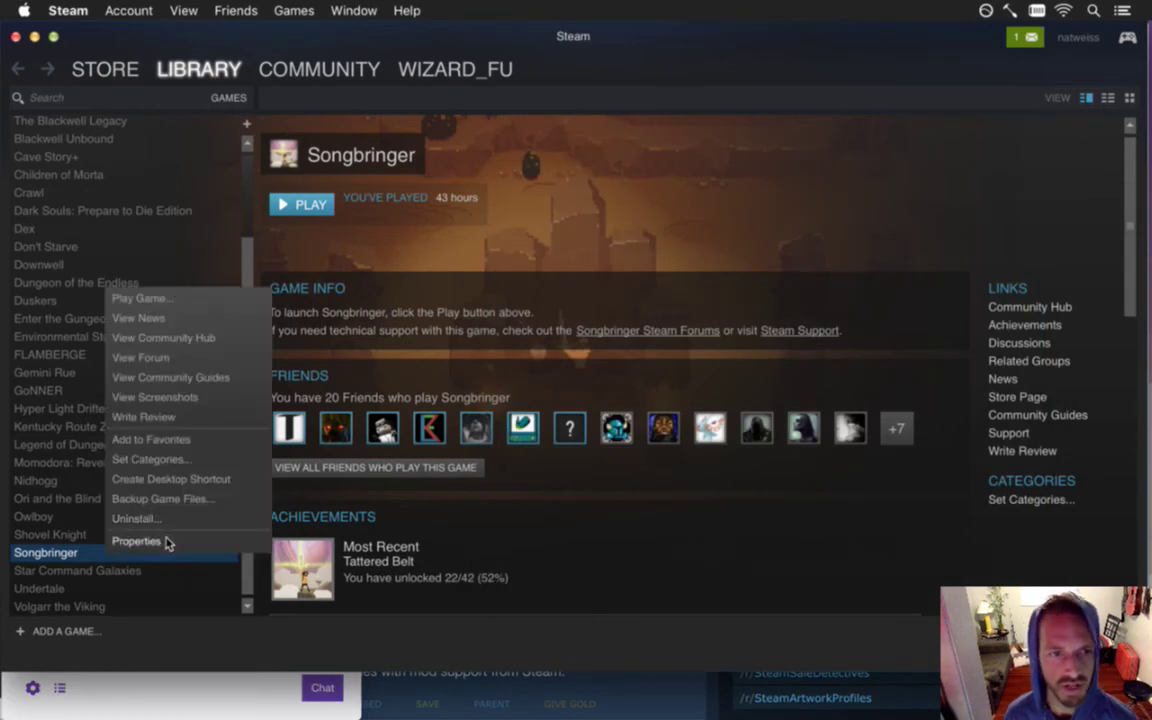
click(150, 540)
click(689, 150)
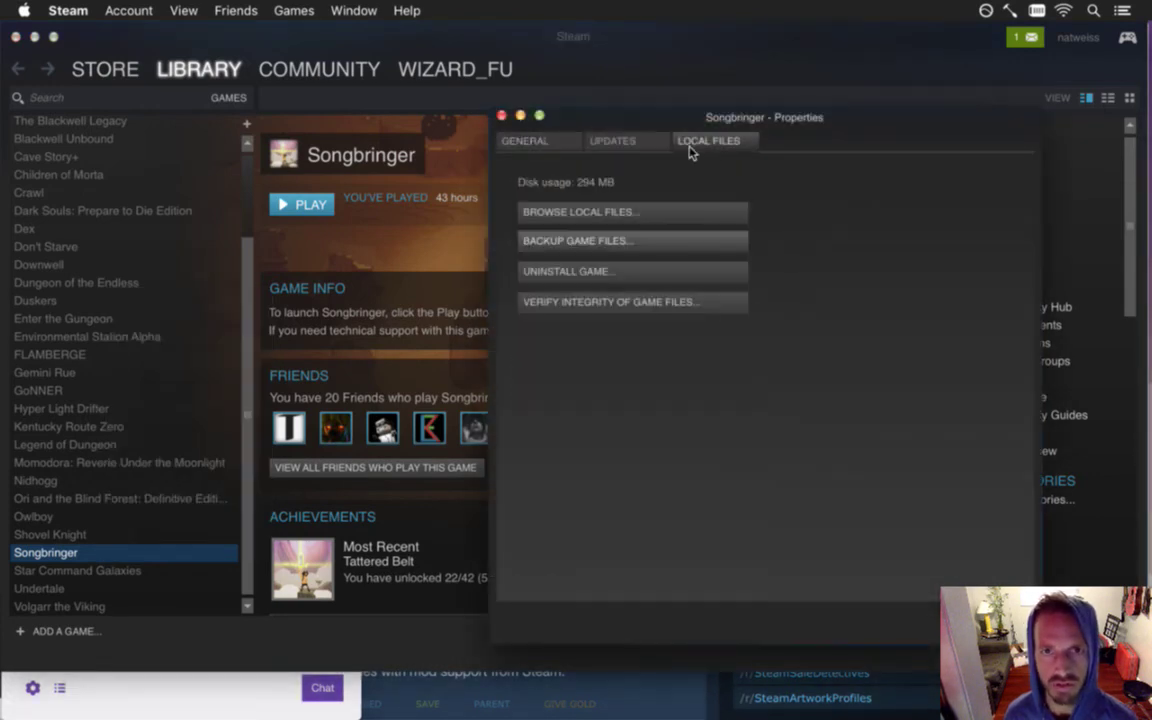
click(650, 216)
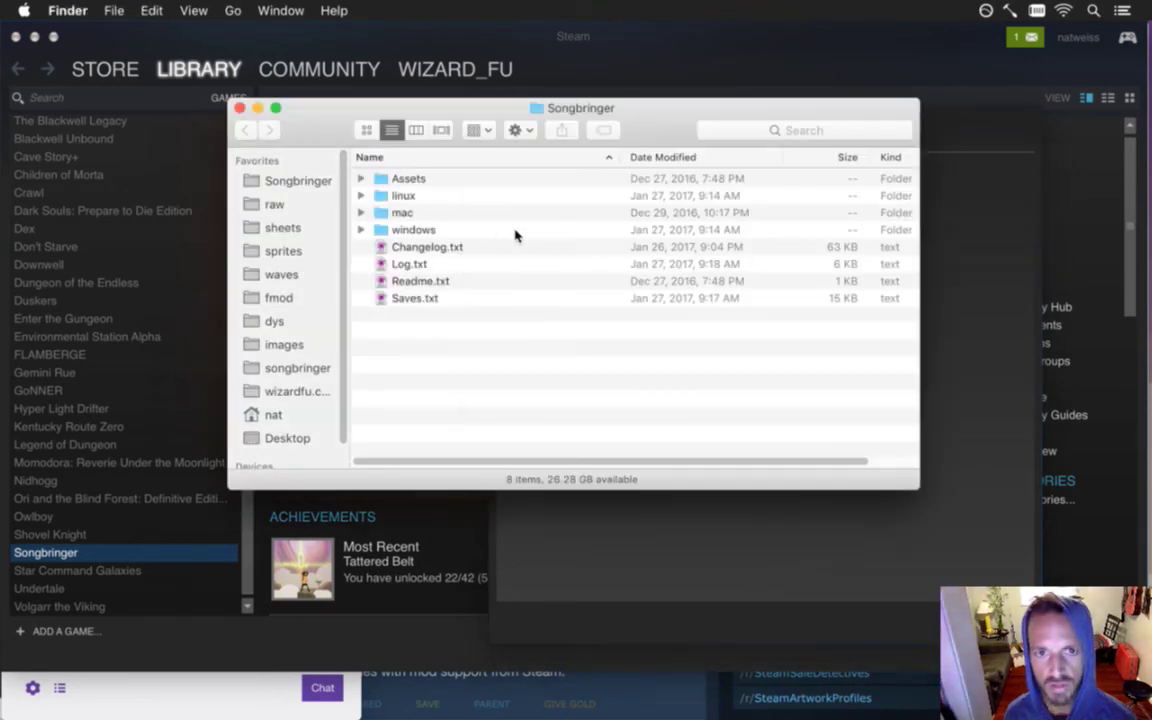
click(592, 100)
super+click(575, 107)
click(576, 118)
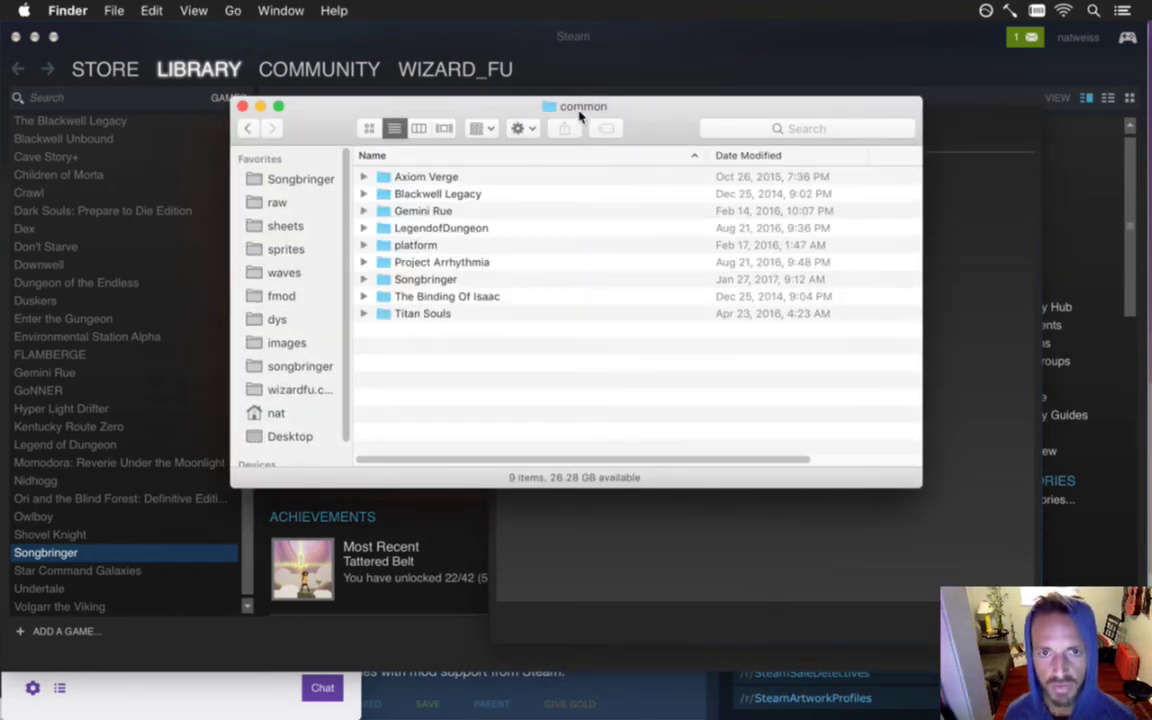
Step: Try to copy the Songbringer folder from common to the Desktop and remove the Songbringer backup folder already there
drag(295, 110, 332, 106)
drag(452, 275, 812, 437)
key(F11)
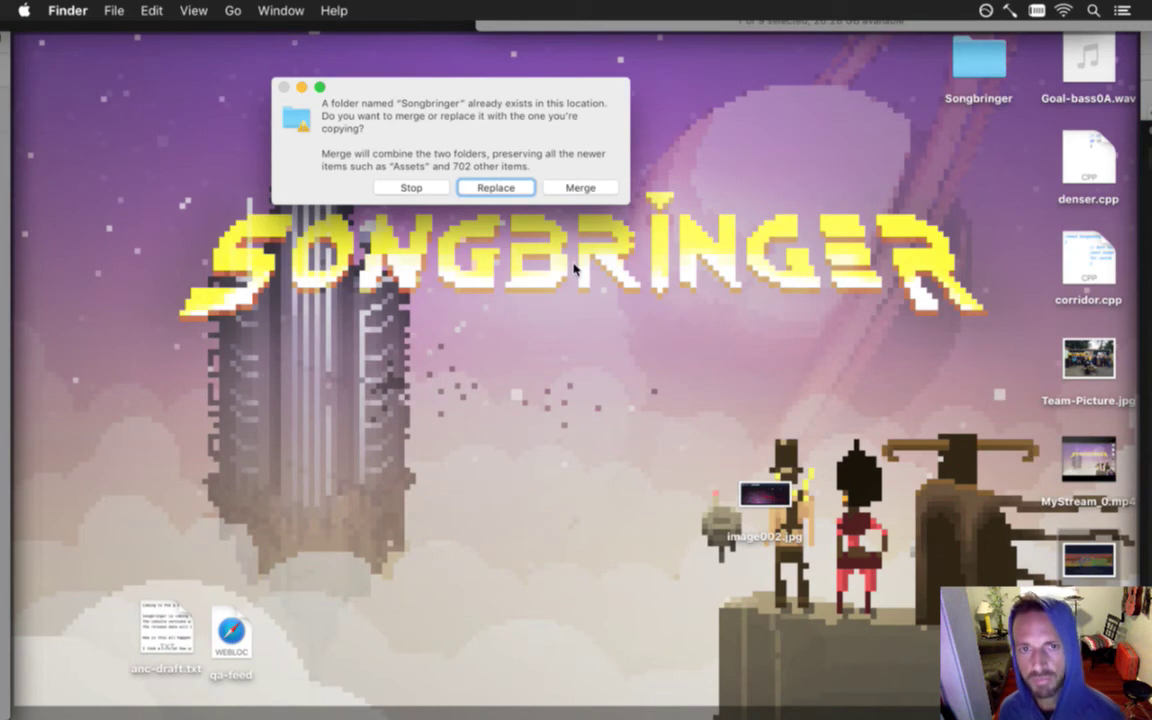
key(Return)
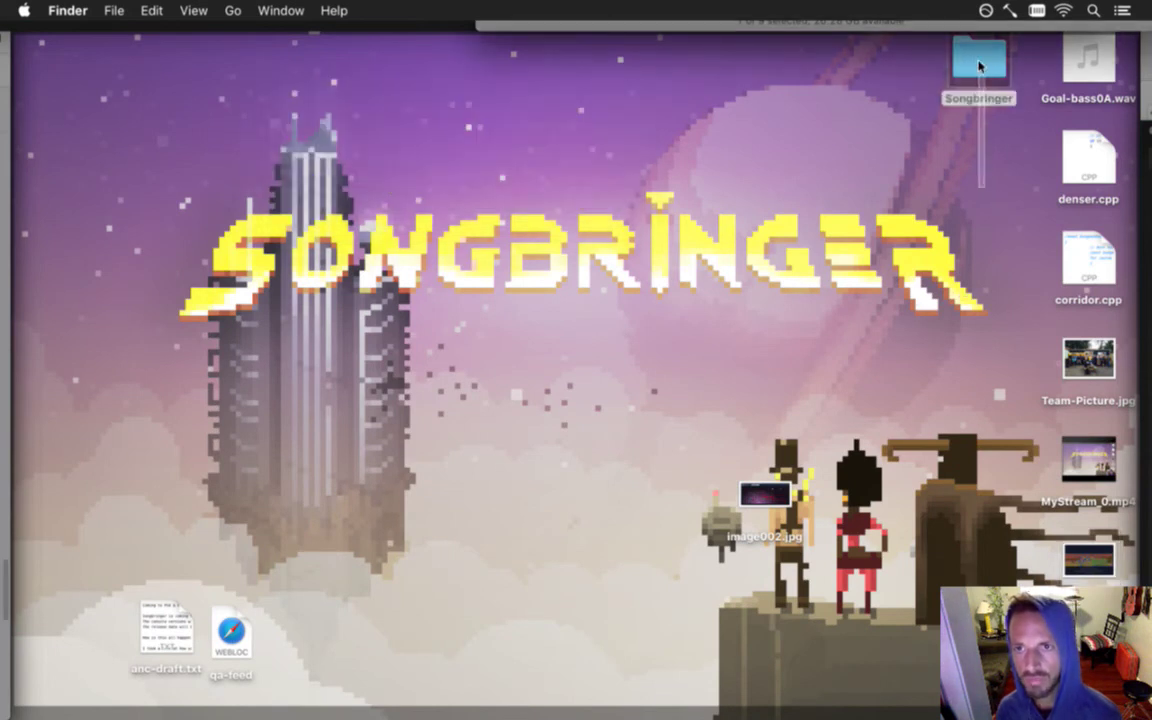
key(F11)
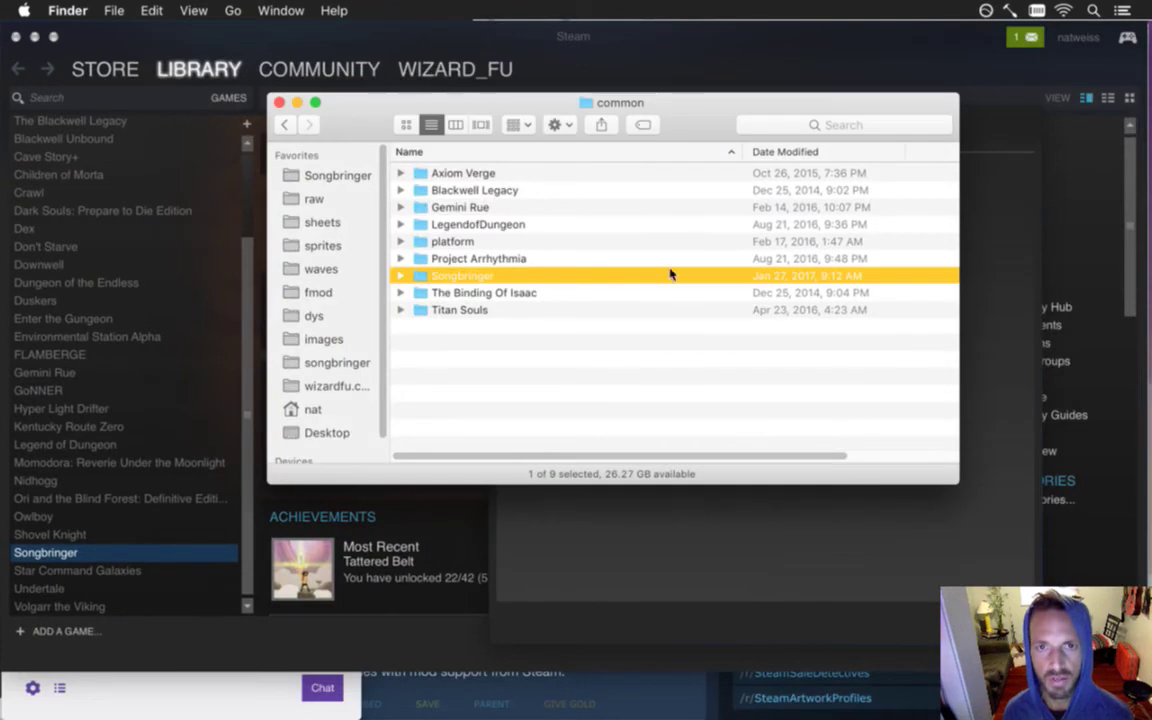
Step: Close Songbringer's properties in Steam and copy the Songbringer folder from common to the Desktop
click(660, 66)
key(F11)
key(super+Tab)
click(193, 360)
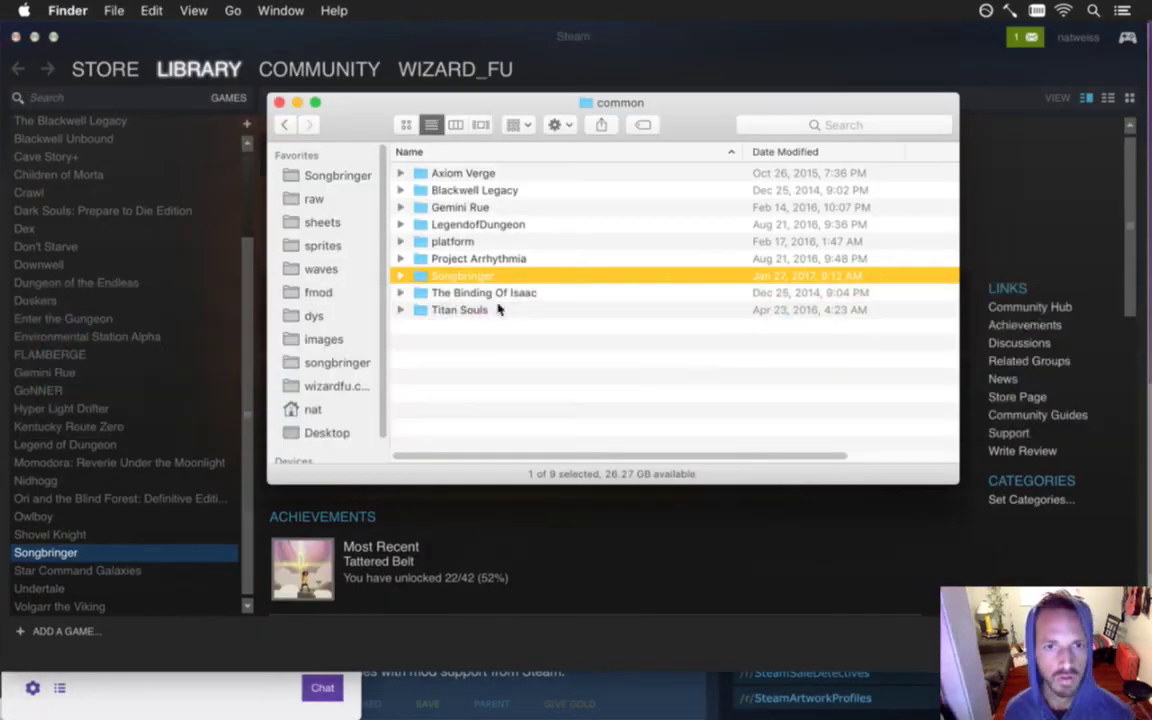
drag(450, 275, 752, 350)
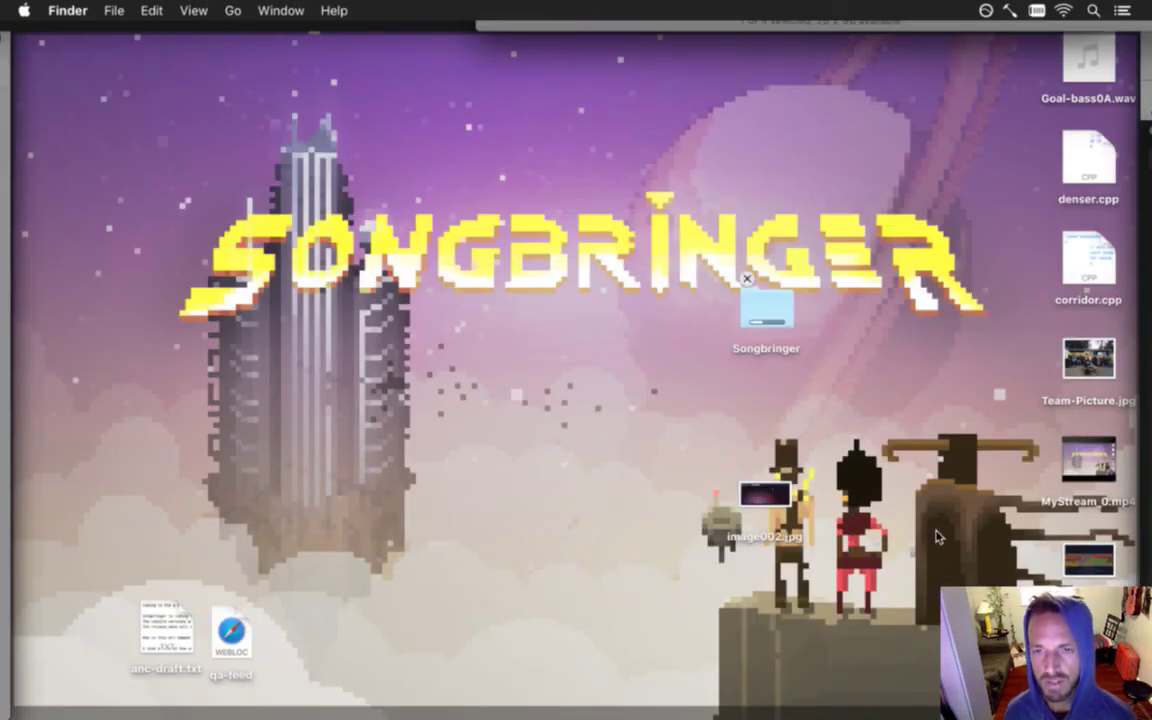
key(F11)
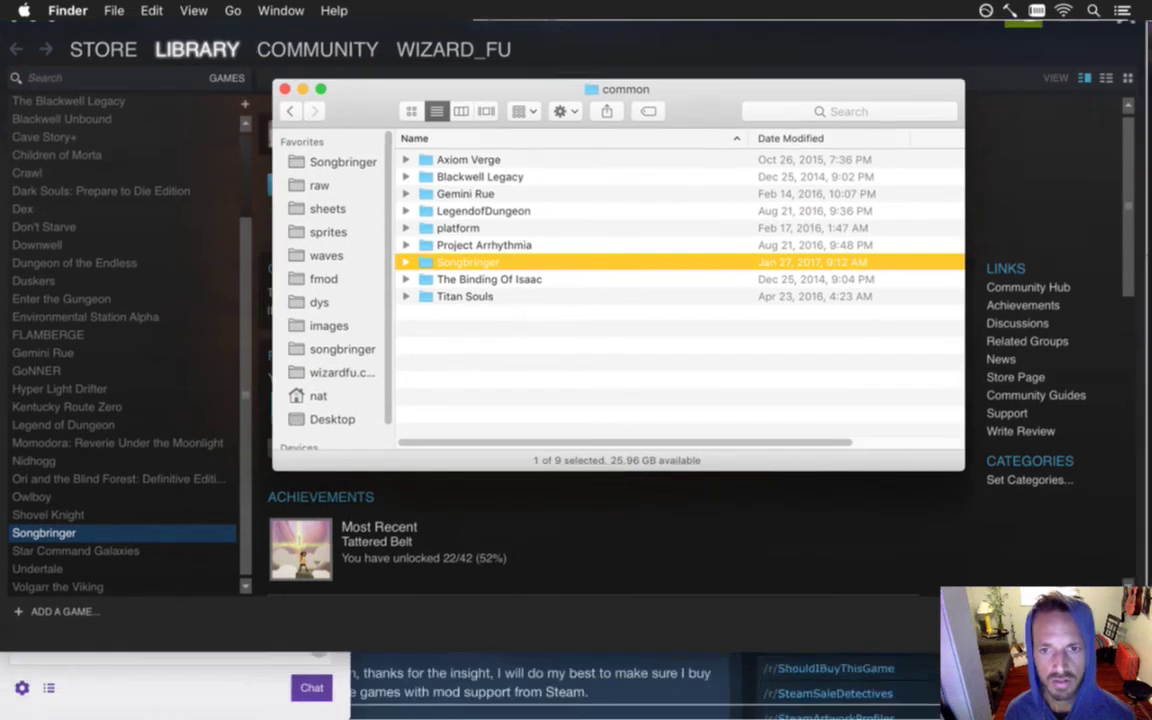
Step: Open the copied Songbringer folder on the Desktop and examine the contents of its windows subfolder, including Songbringer.exe
key(F11)
double_click(760, 305)
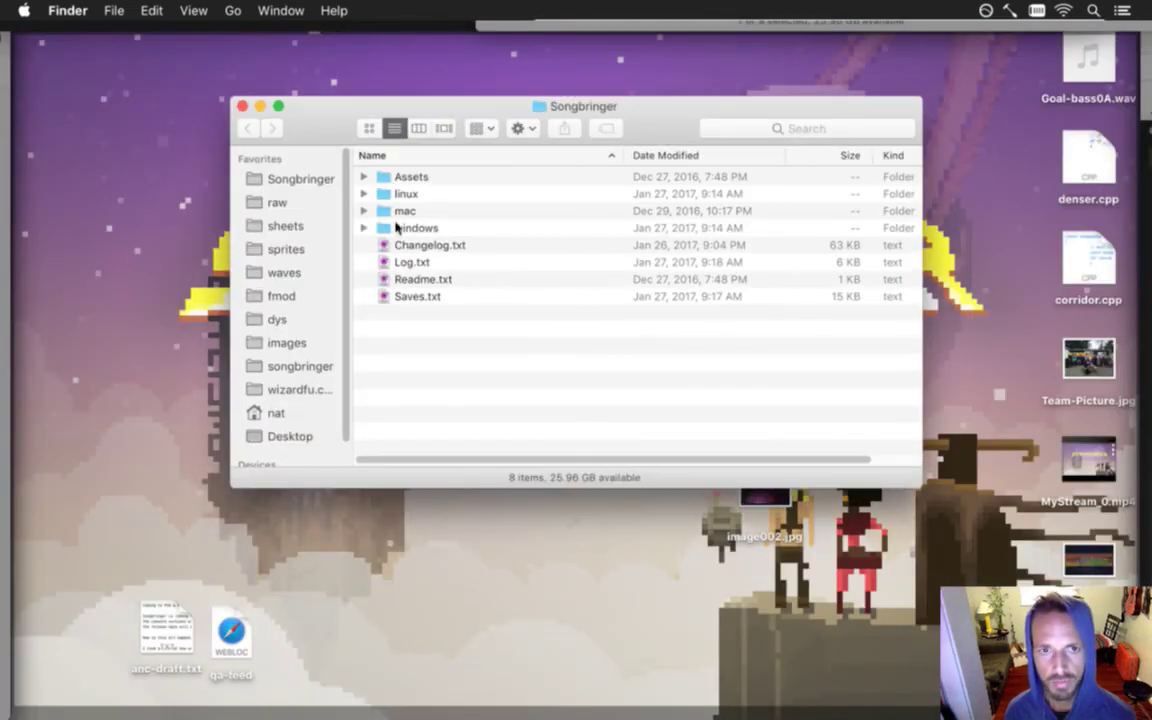
click(363, 228)
scroll(482, 278, down, 5)
scroll(482, 278, down, 5)
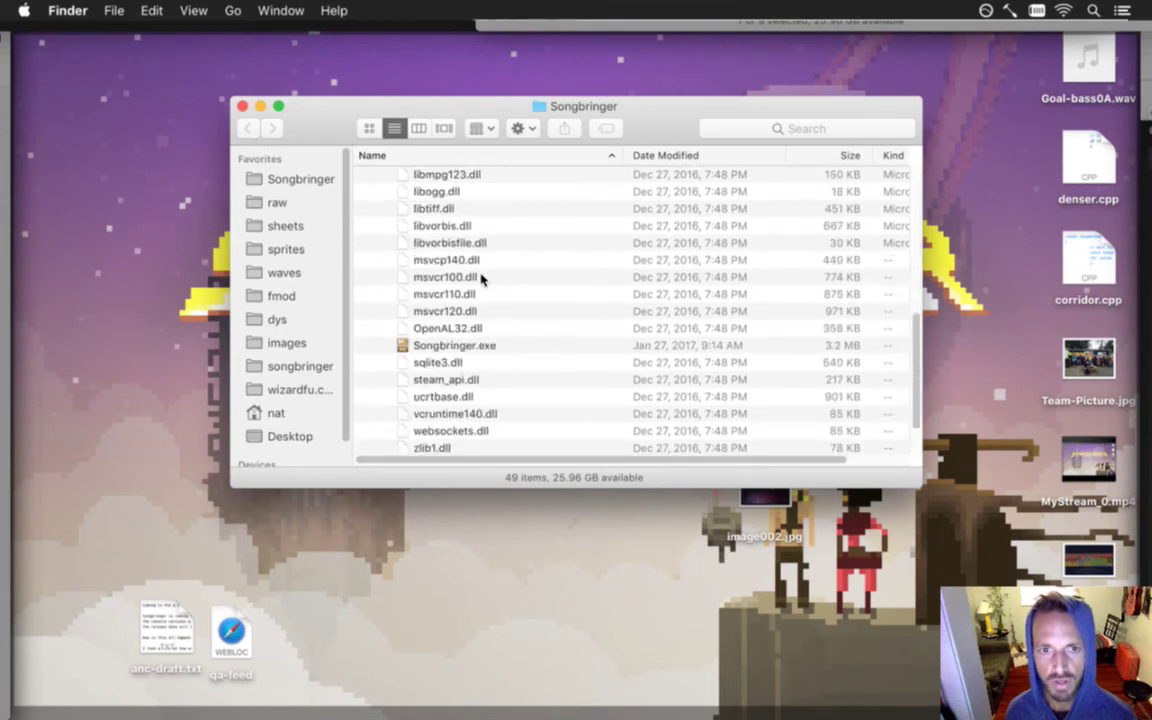
click(478, 276)
scroll(450, 260, up, 10)
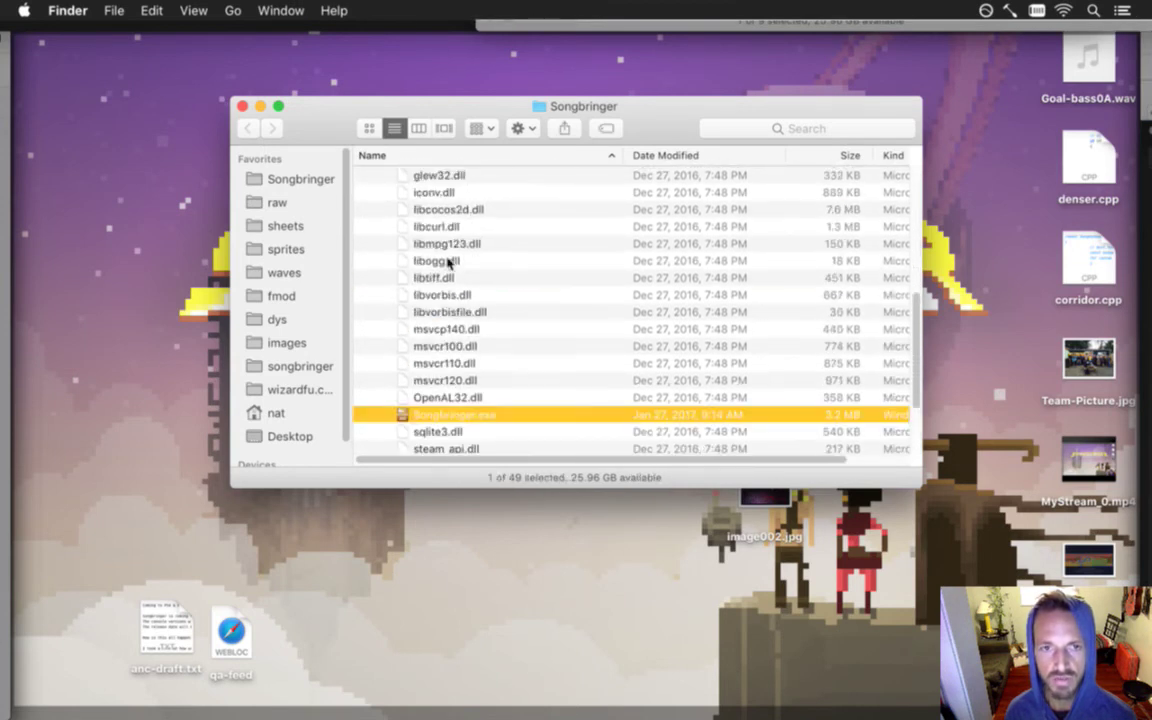
click(363, 228)
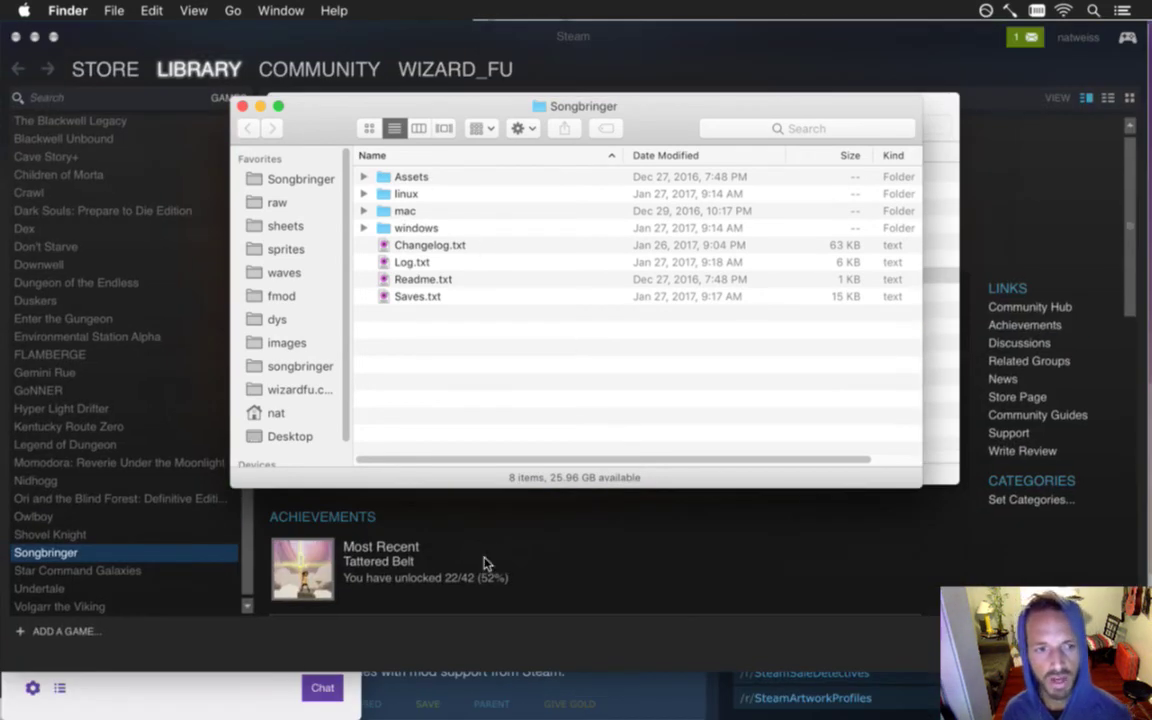
Step: Read the new Twitch chat messages about a beta build and starting over with the final build, and return to Steam
click(122, 626)
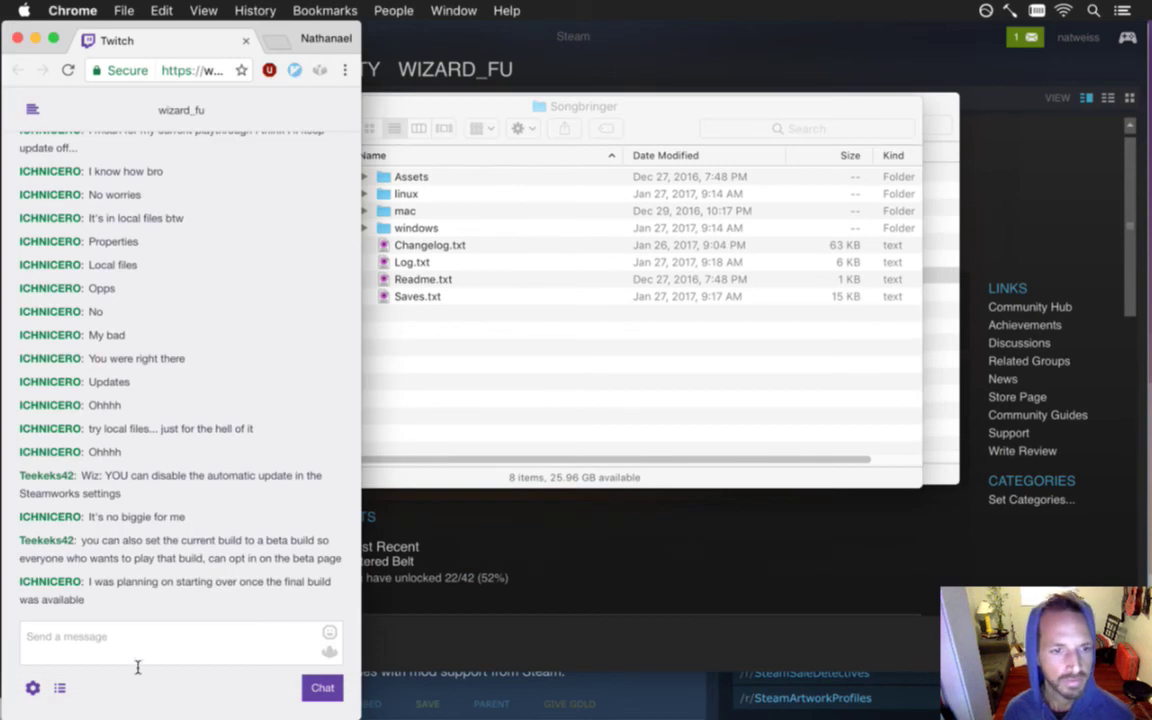
drag(102, 541, 229, 549)
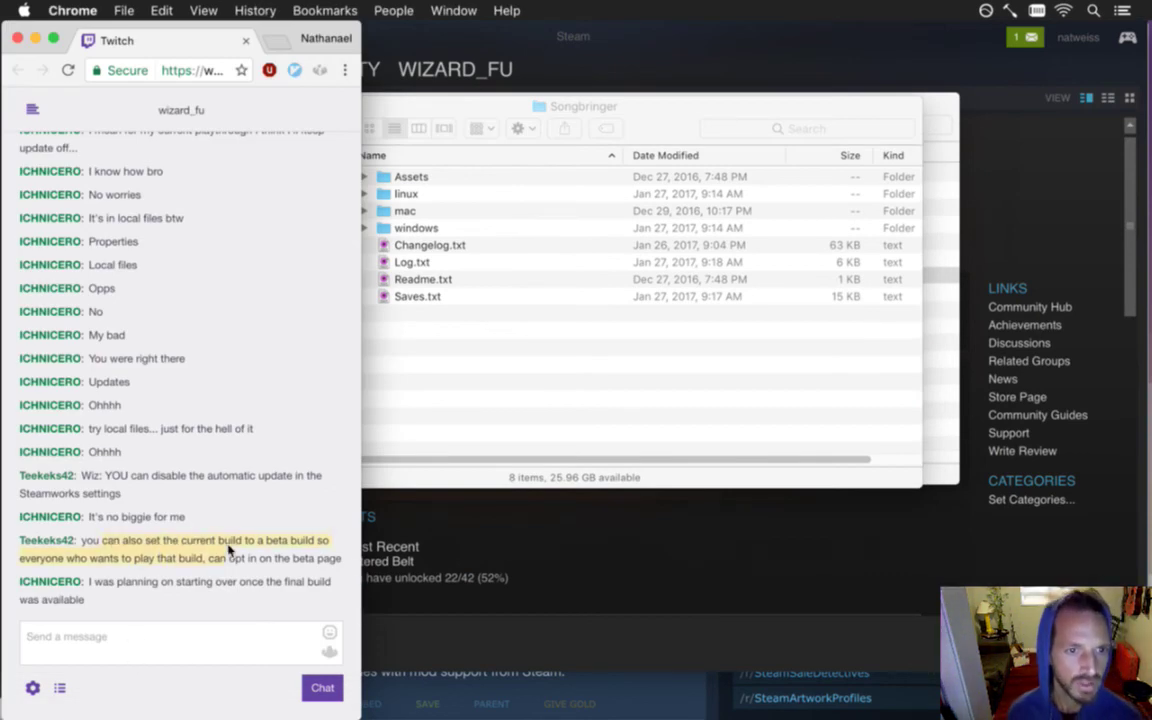
drag(83, 541, 318, 561)
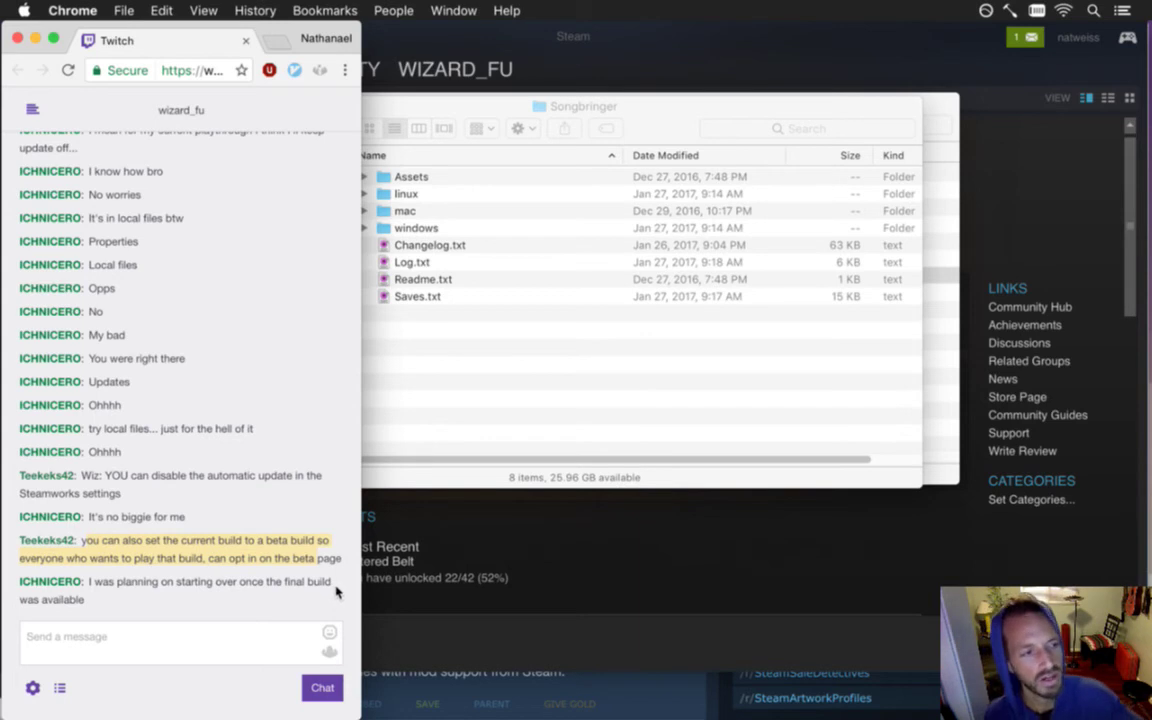
double_click(301, 558)
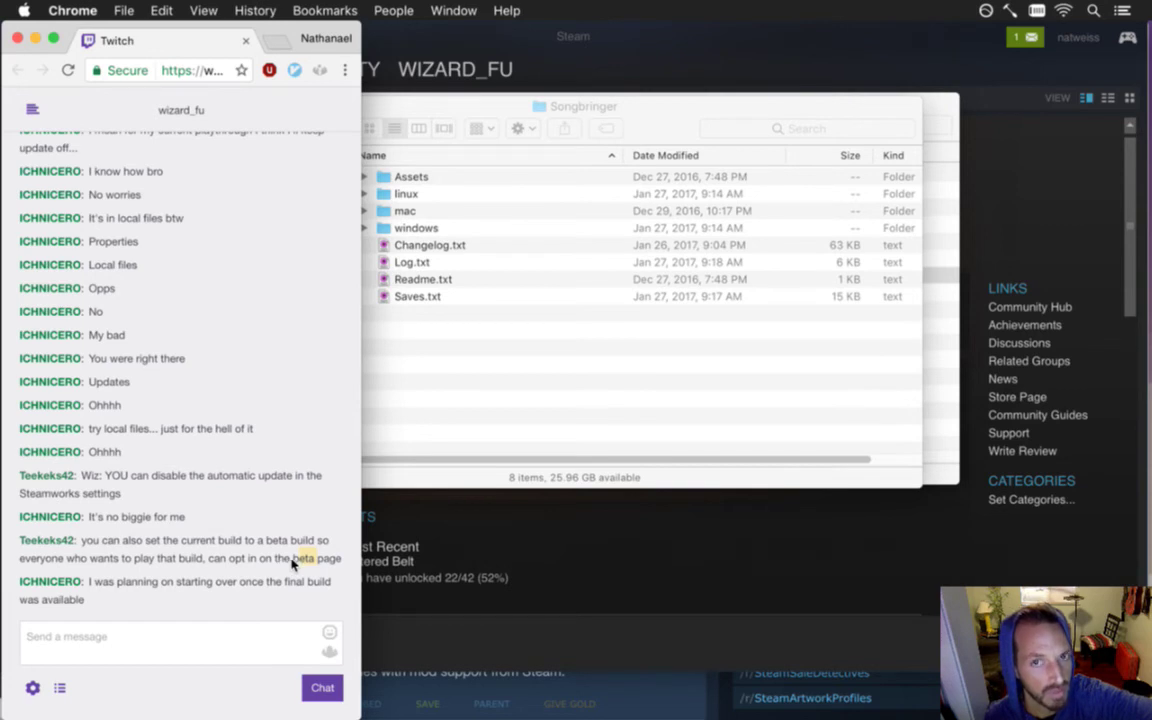
scroll(293, 563, up, 1)
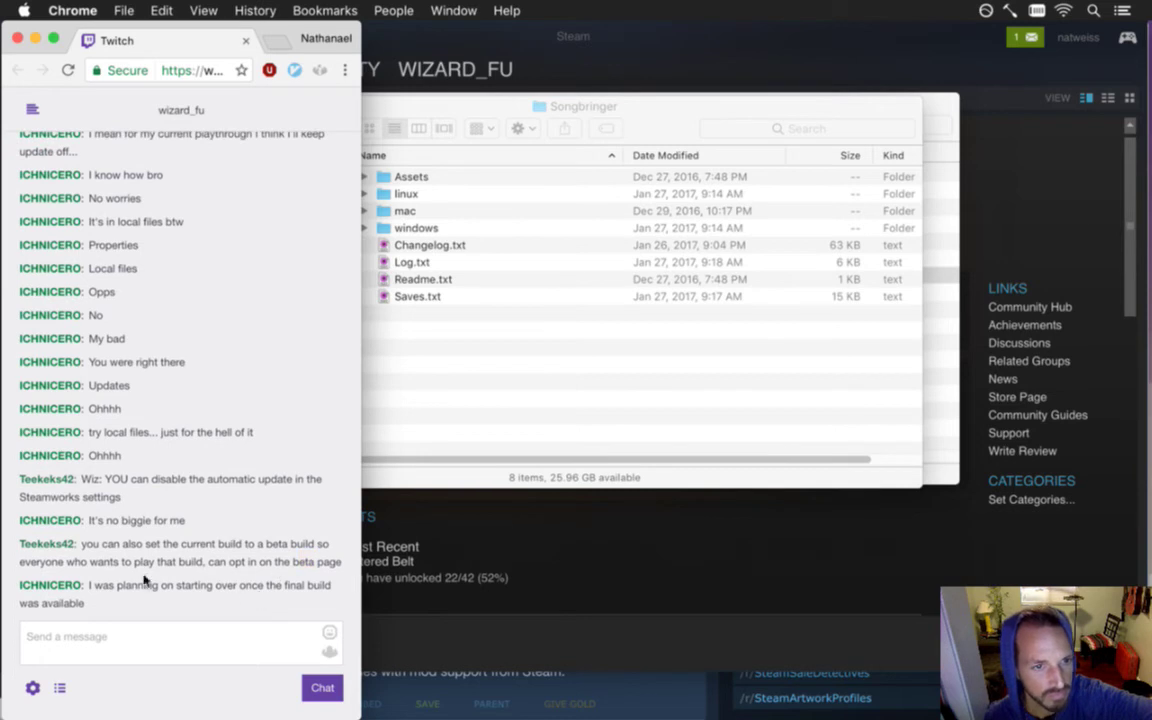
drag(96, 587, 193, 605)
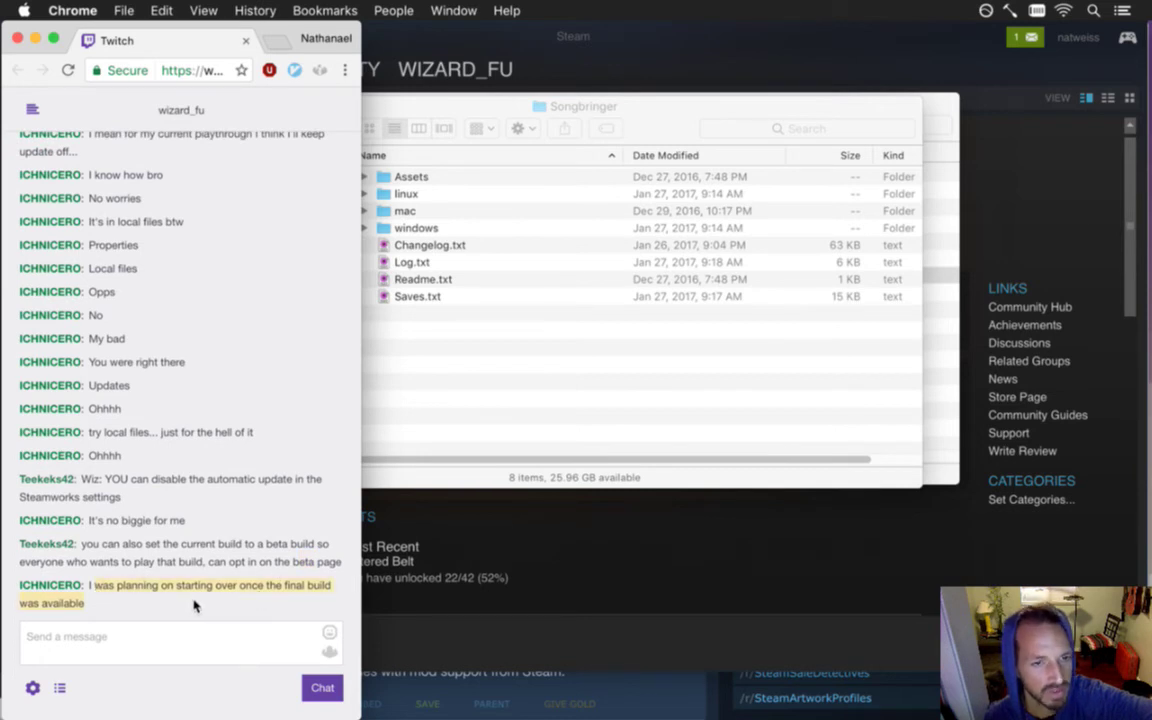
drag(88, 586, 173, 588)
click(548, 526)
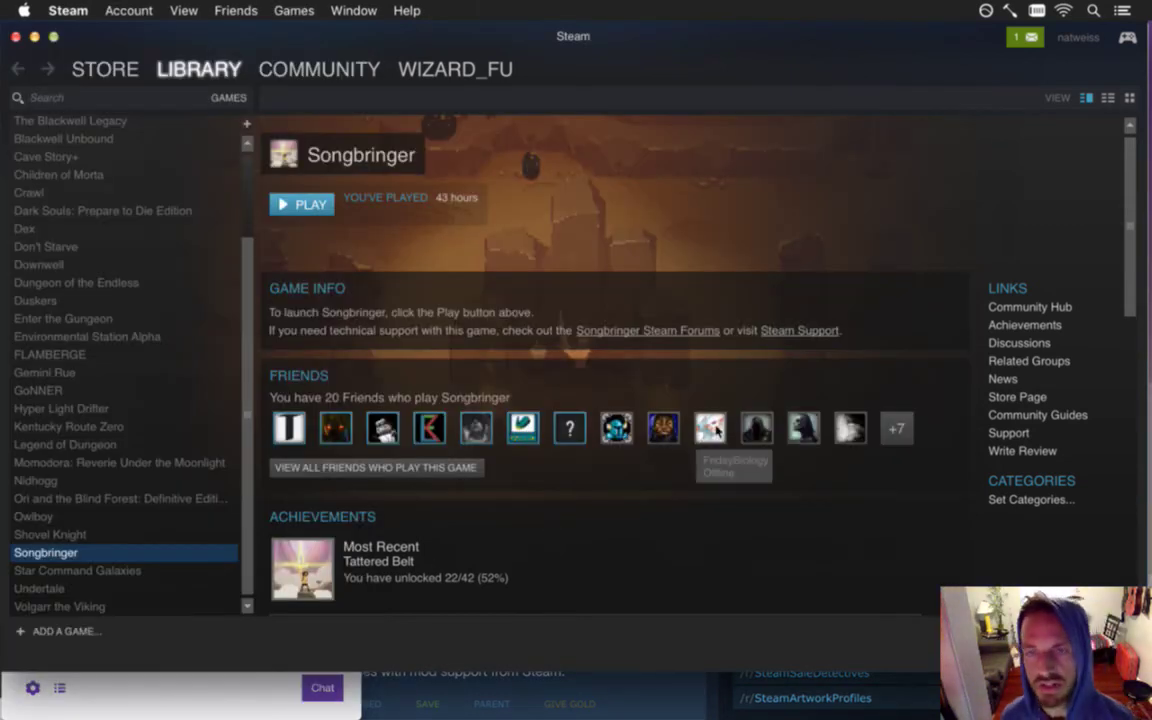
Step: View the new comment notification in Steam and bring up the link options for the "is GoG release planned?" discussion
click(1018, 40)
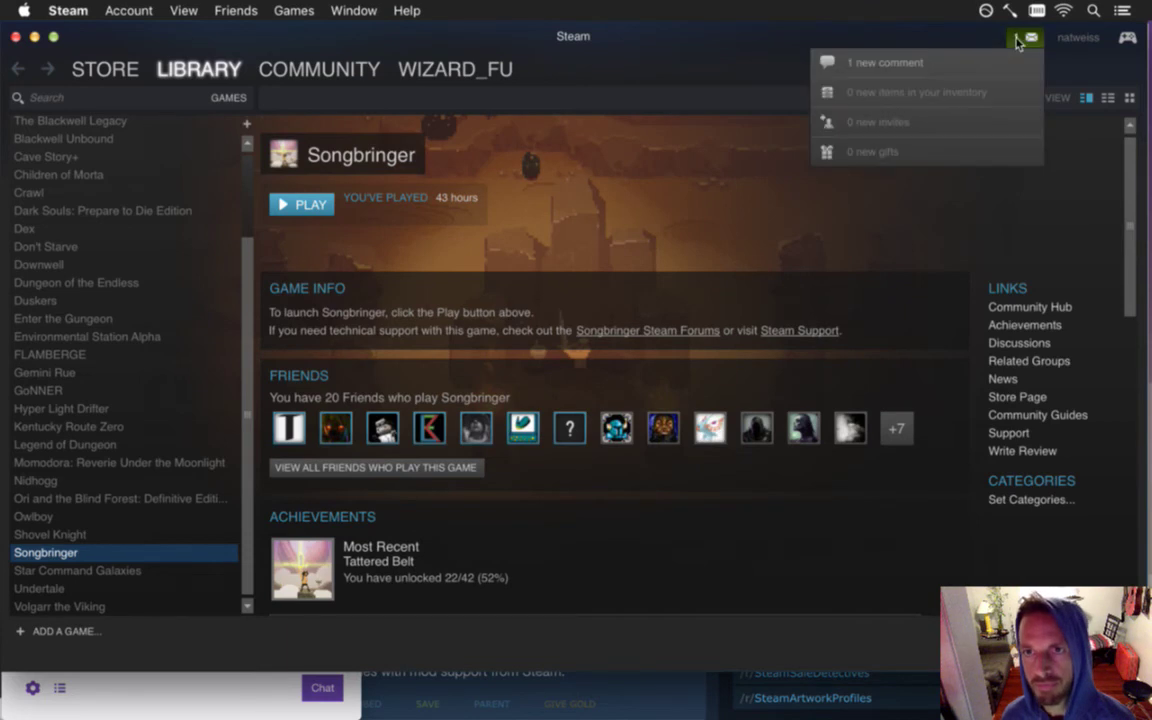
click(946, 63)
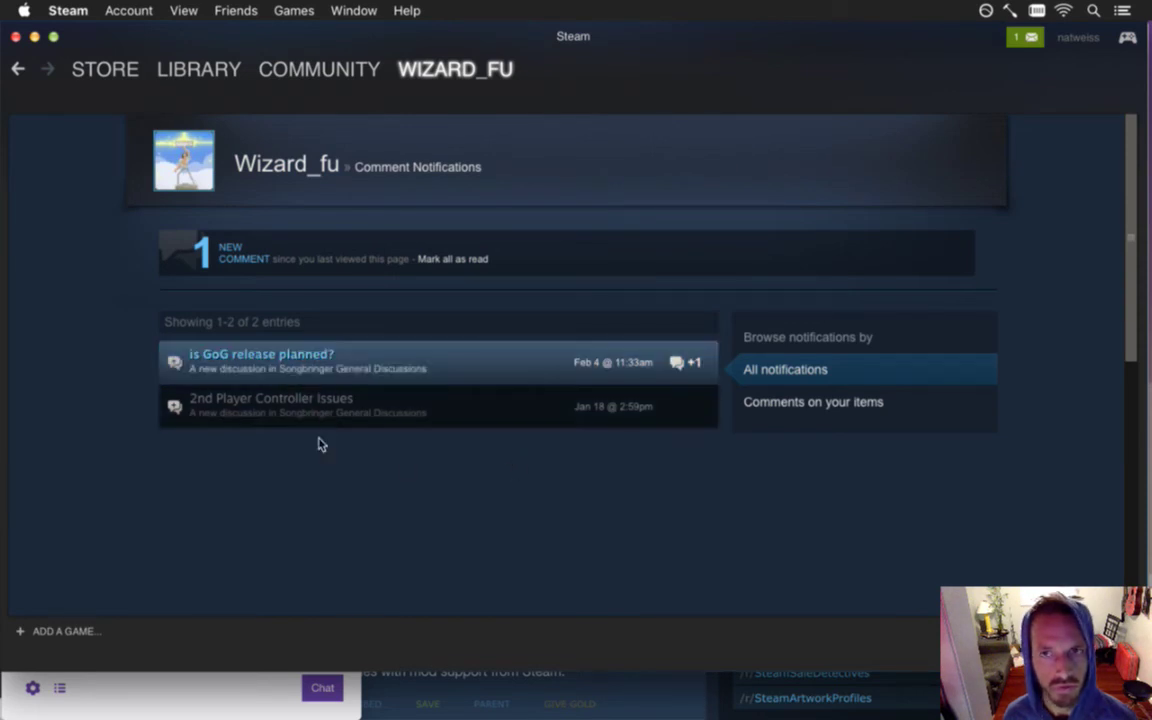
right_click(250, 358)
click(237, 365)
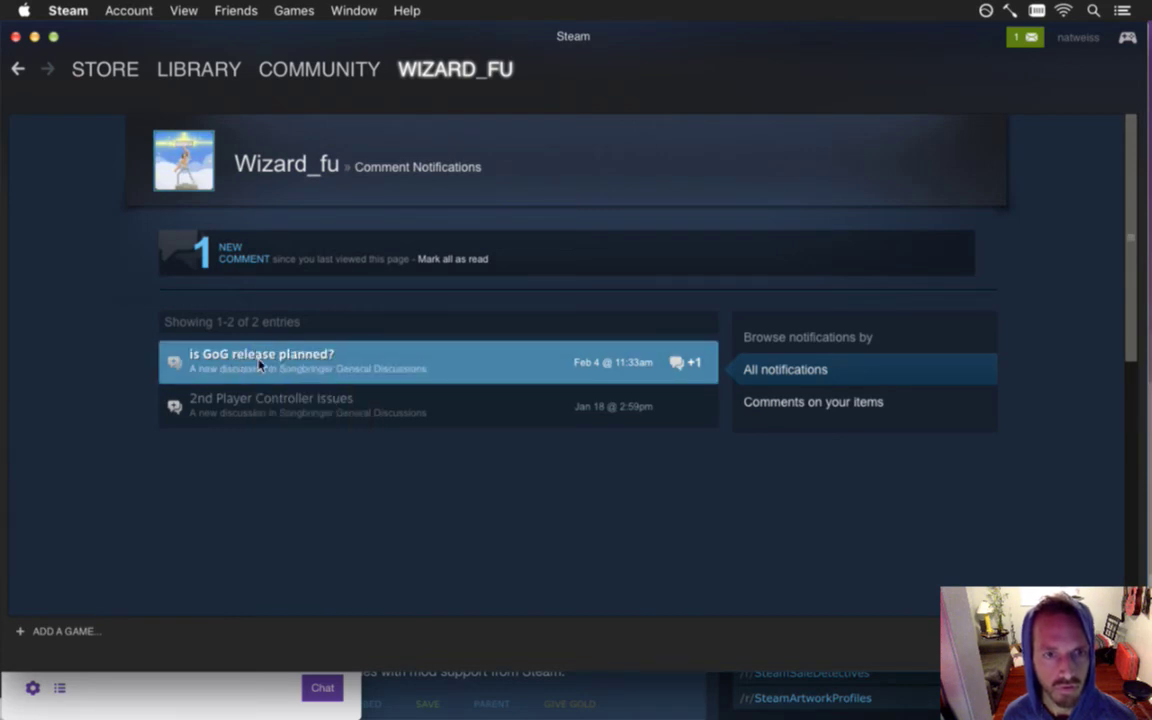
right_click(270, 357)
click(317, 404)
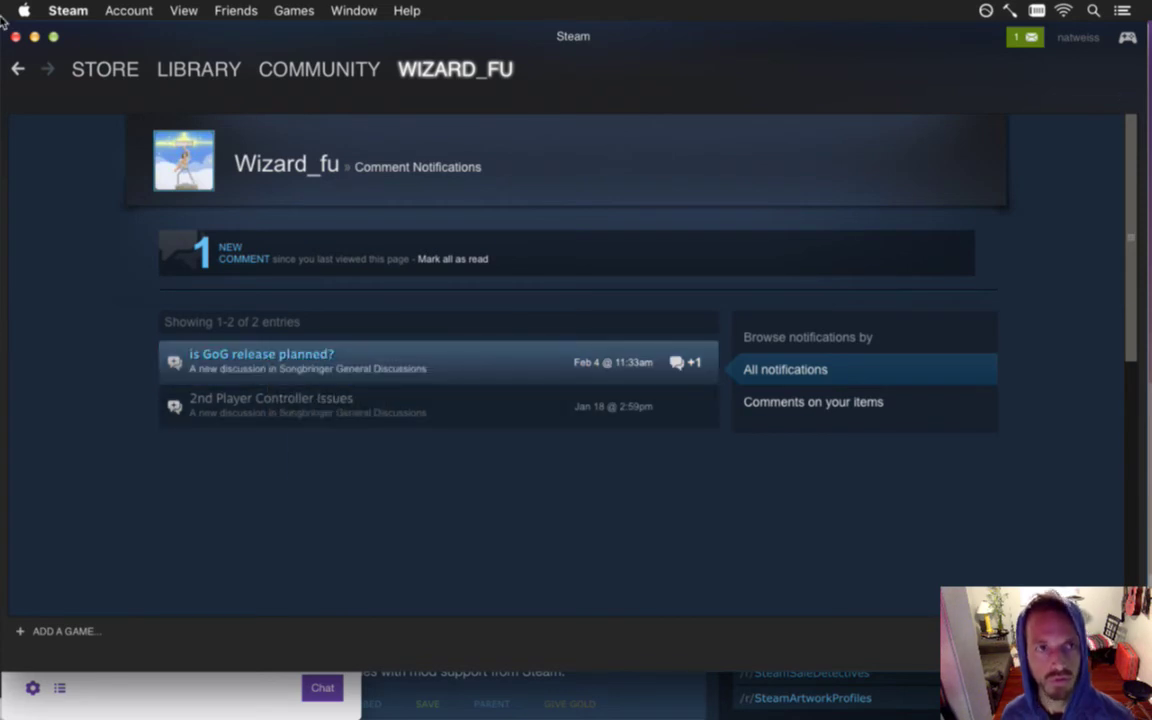
Step: Switch to Chrome and load Songbringer's Steam discussions page at steamcommunity.com/app/367080/discussions/
mouse_move(1140, 257)
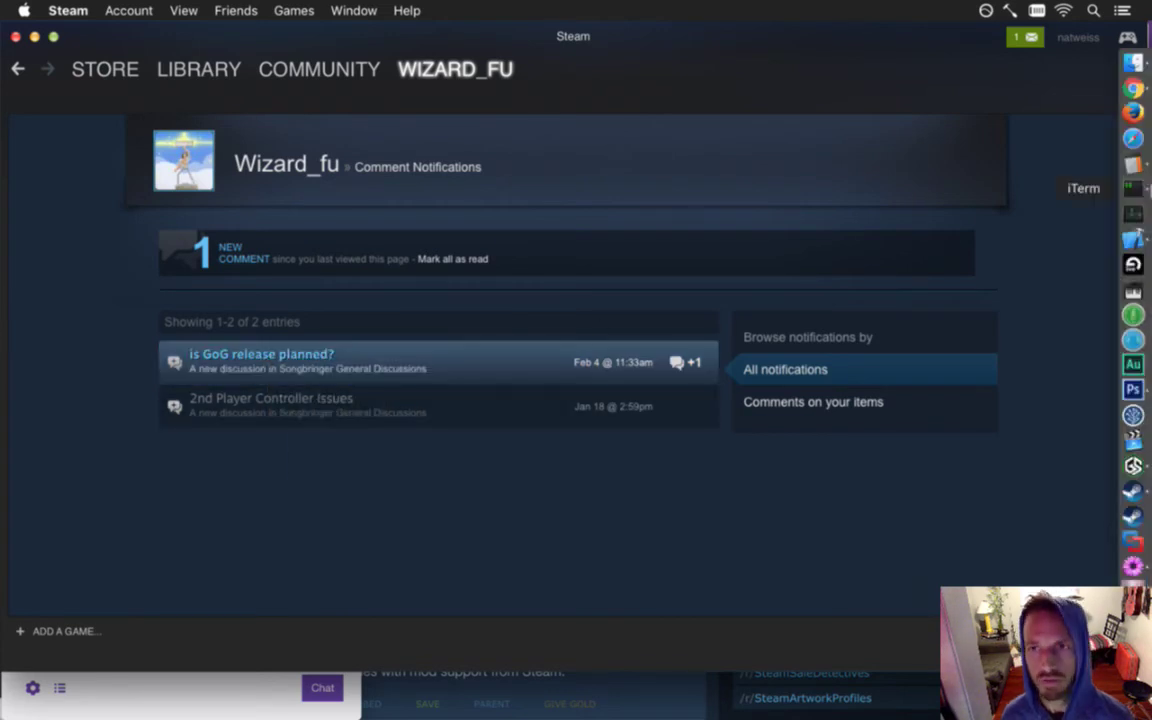
click(1135, 88)
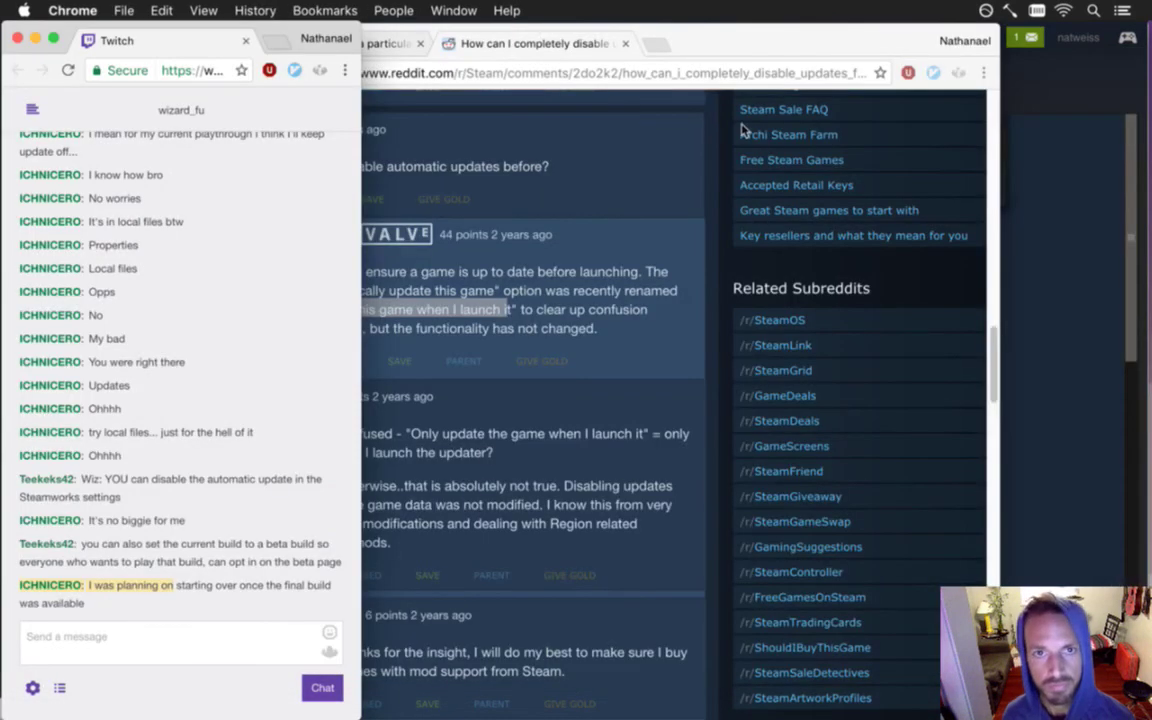
click(658, 55)
click(700, 73)
text(steamcommunity.com/games/367080/announcements/)
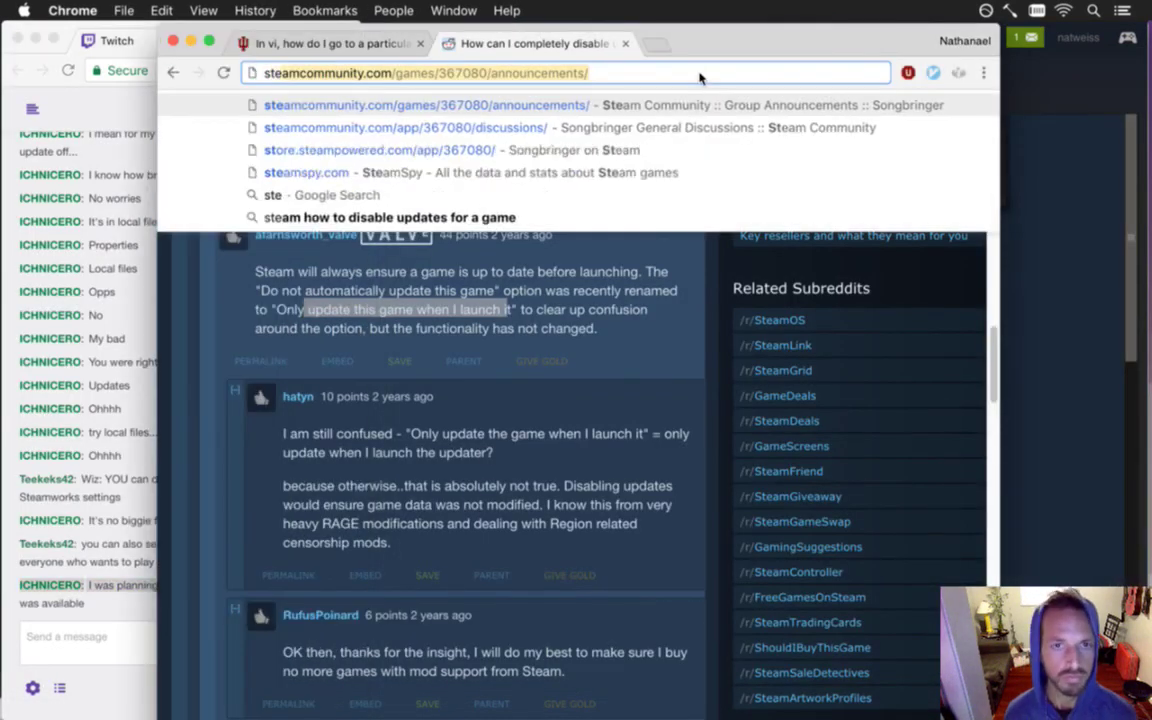
key(Down)
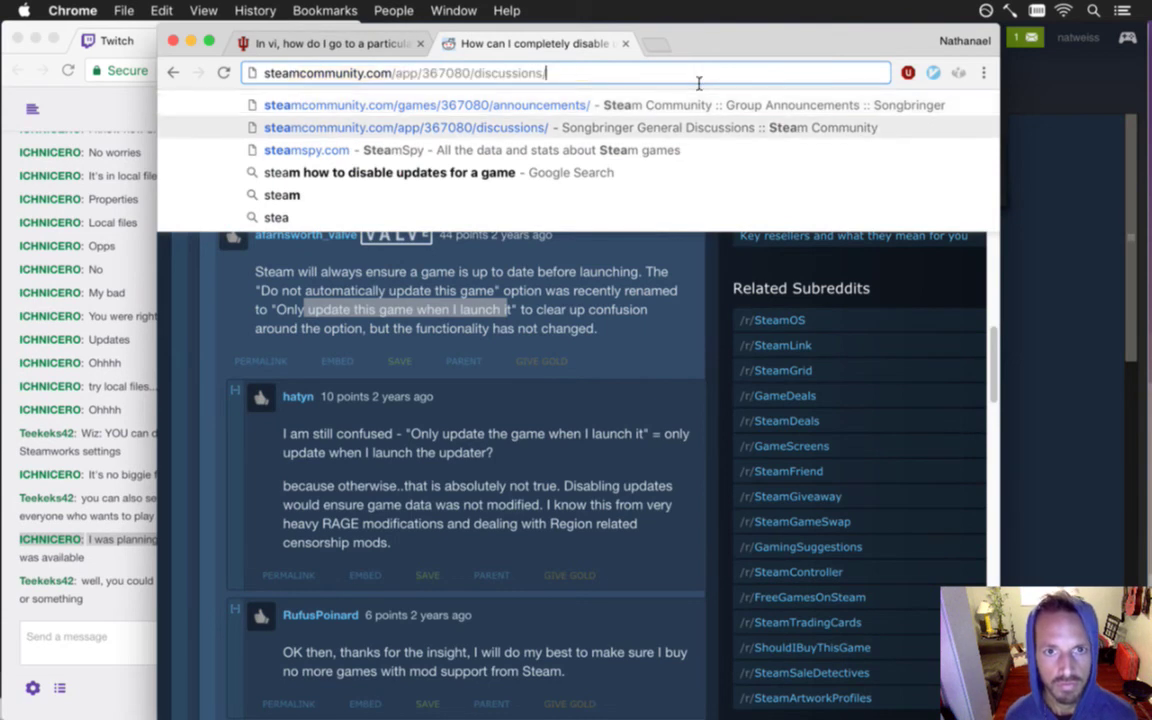
key(Return)
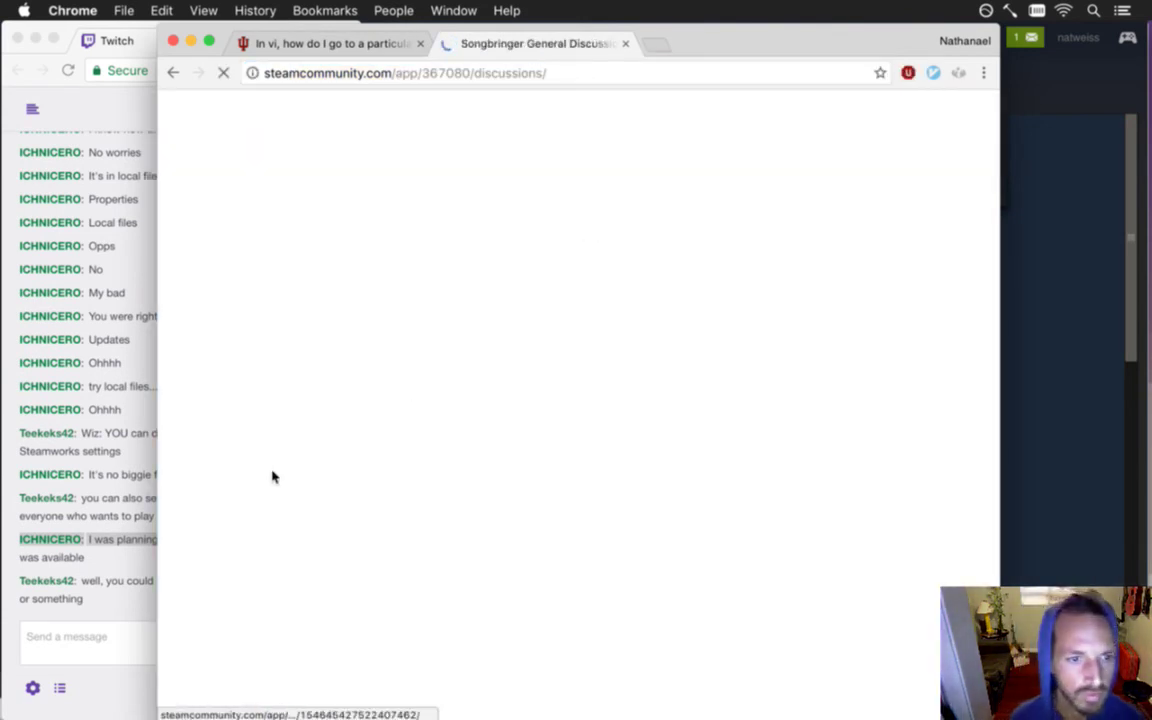
Step: Read the newest Twitch chat message suggesting a name for the beta build, highlighting its text
click(127, 584)
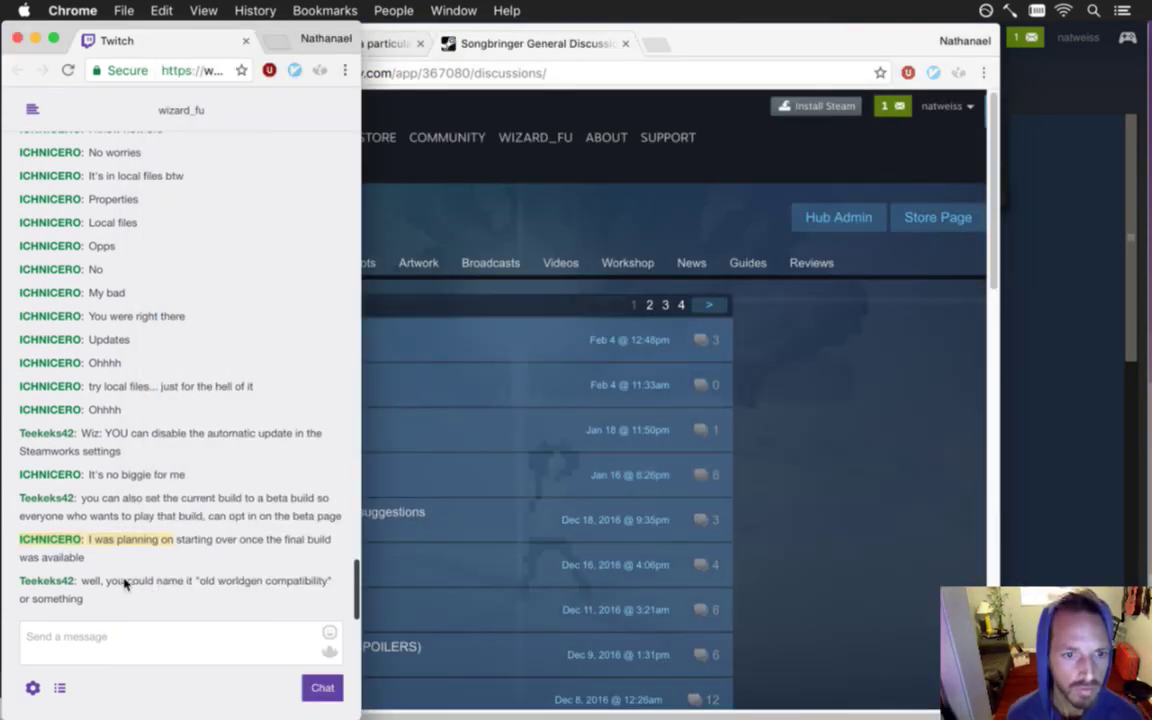
drag(117, 582, 163, 592)
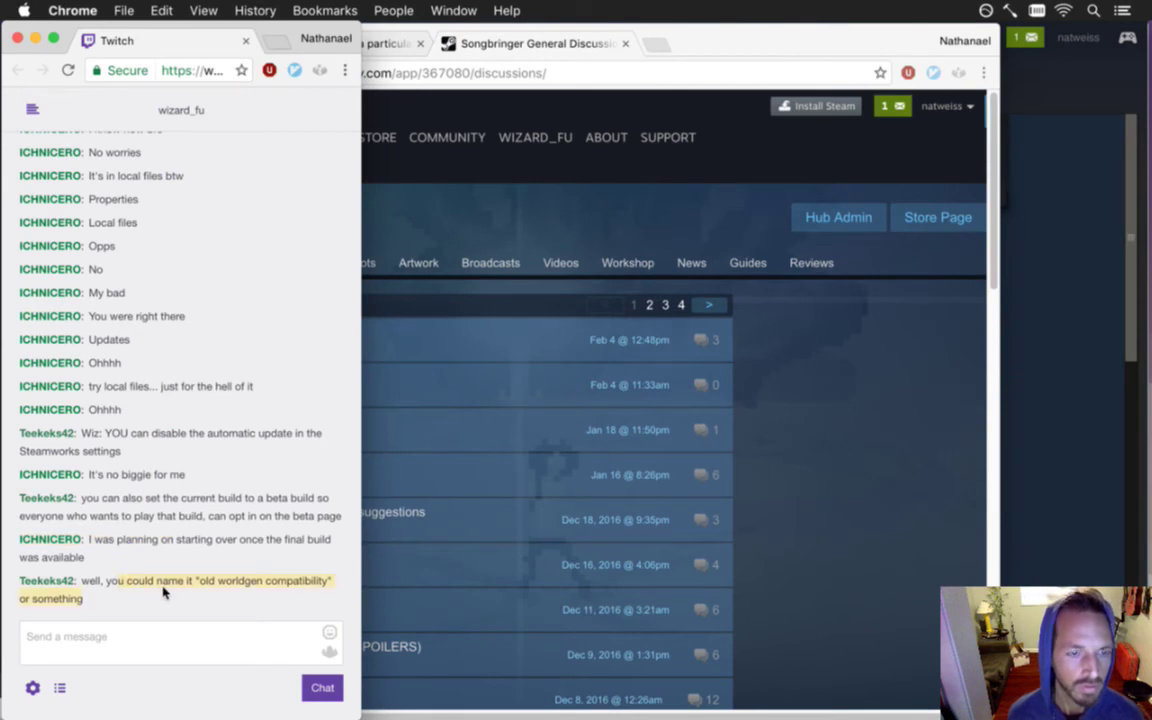
drag(82, 581, 126, 600)
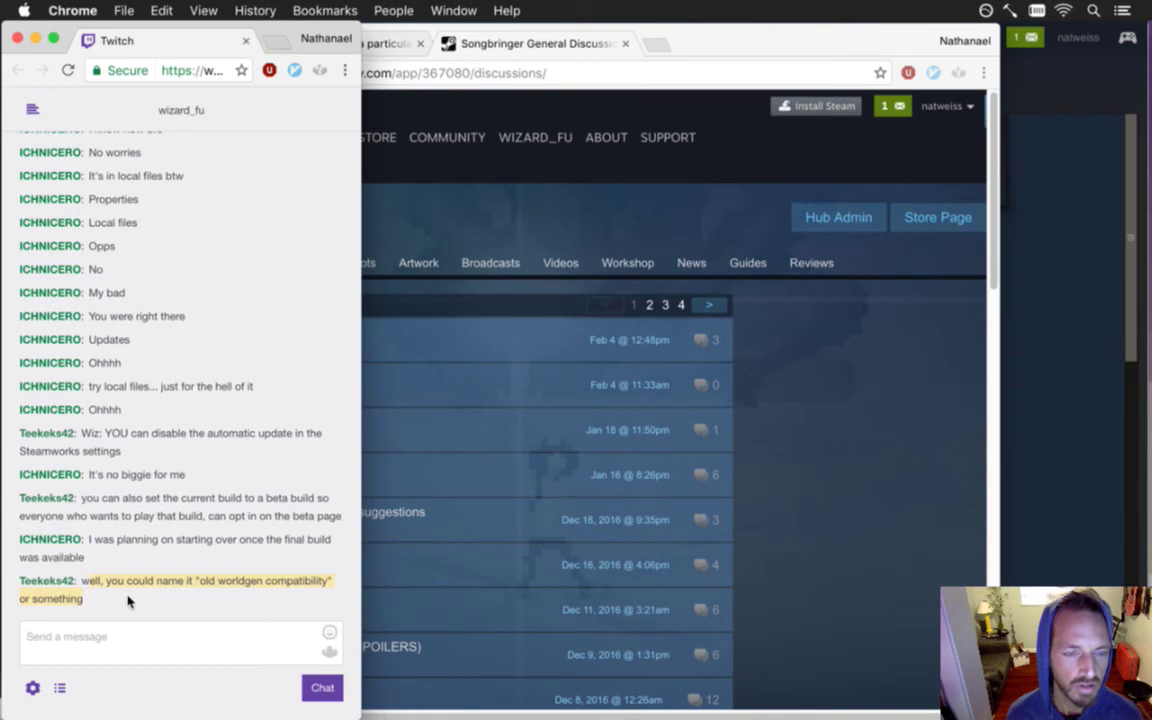
Step: Open the "is GoG release planned?" discussion and post the reply "Yes."
click(946, 492)
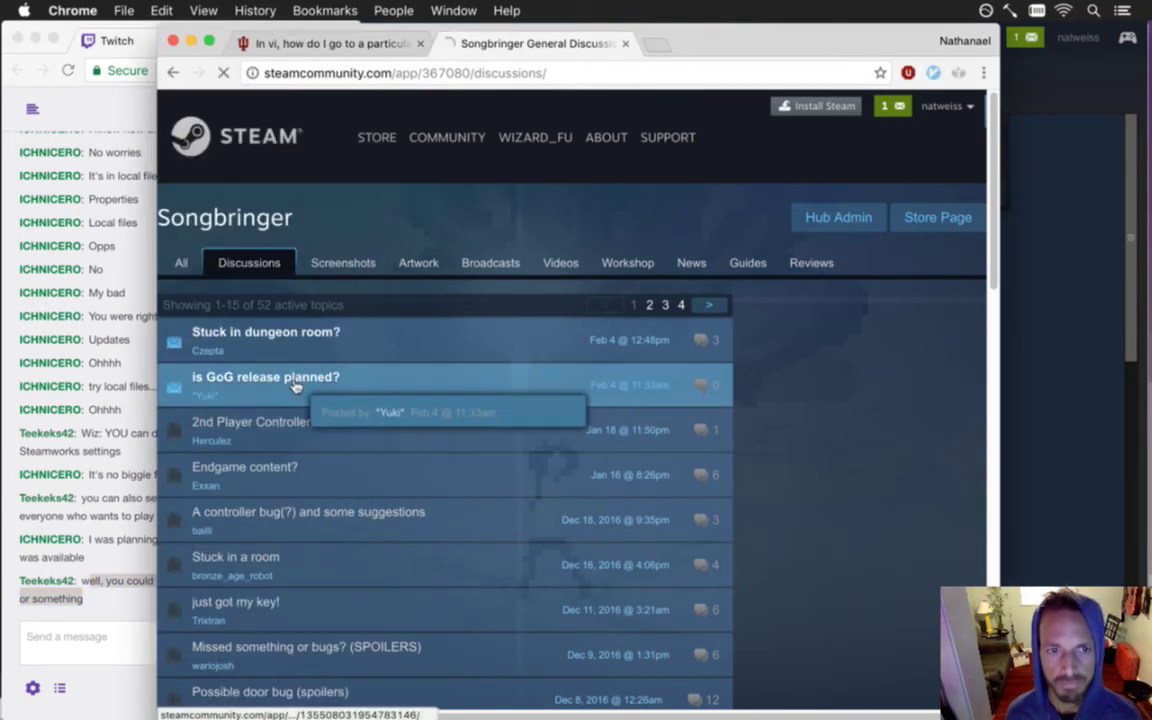
click(328, 379)
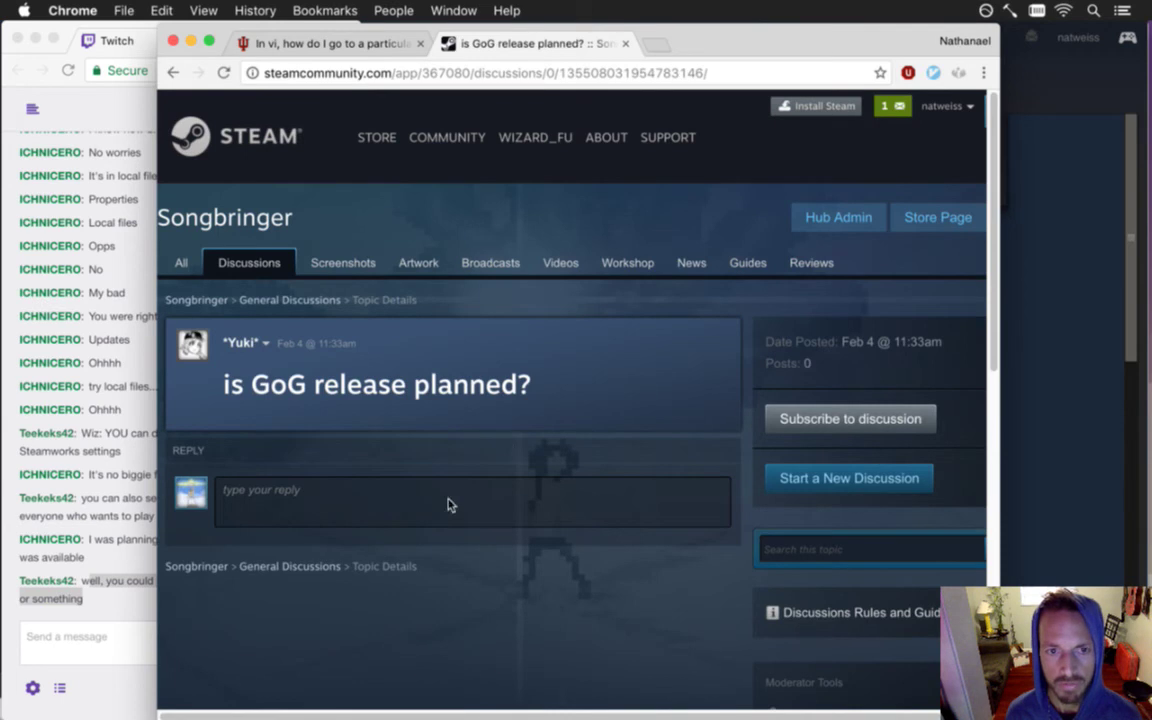
click(445, 500)
text(Yo)
text(s.)
click(676, 570)
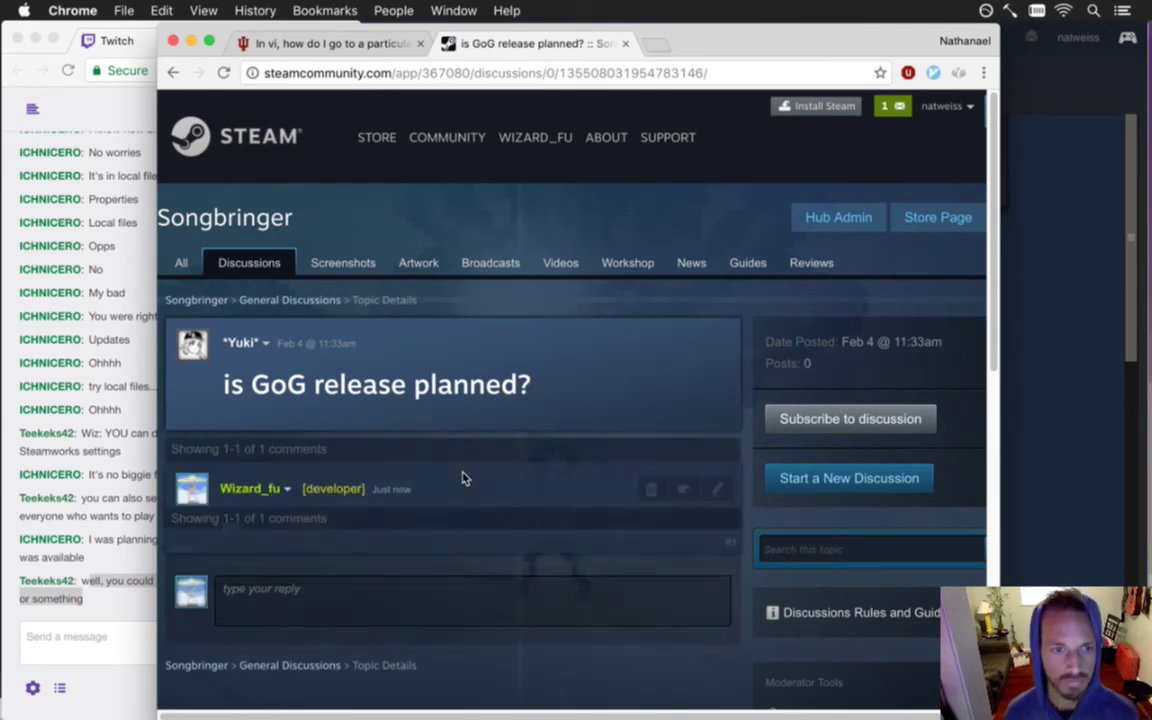
Step: Return to the Songbringer discussions list, open the "Stuck in dungeon room?" topic and read the original post
click(264, 264)
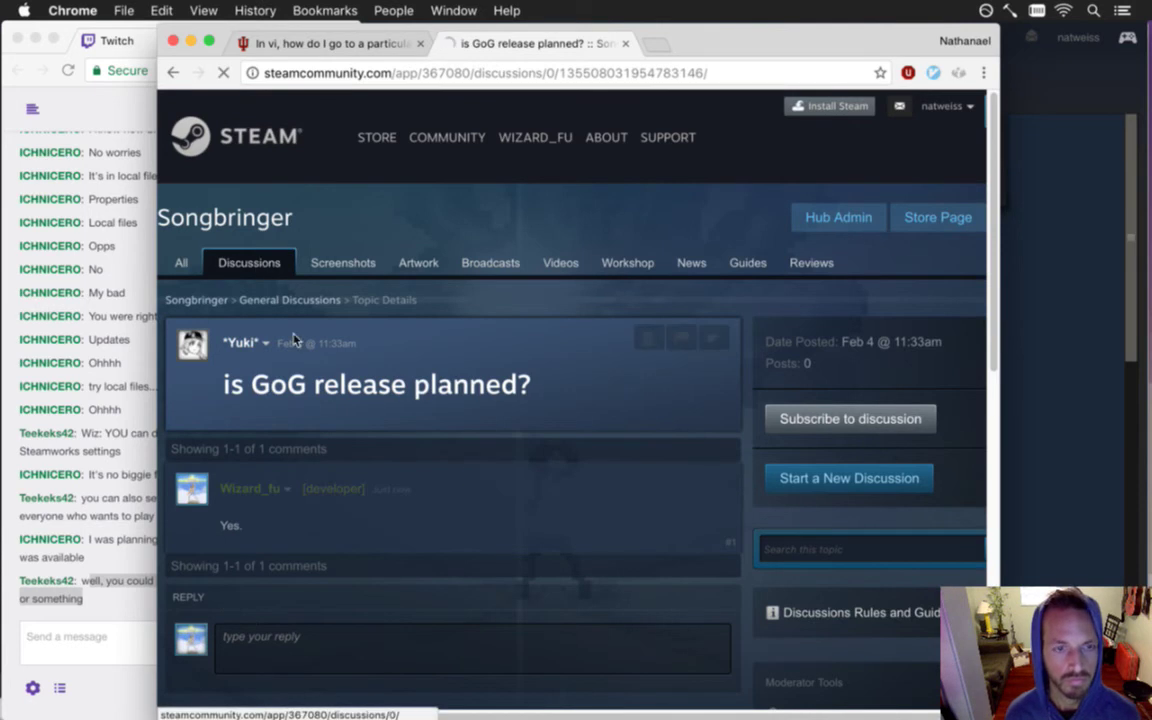
click(437, 404)
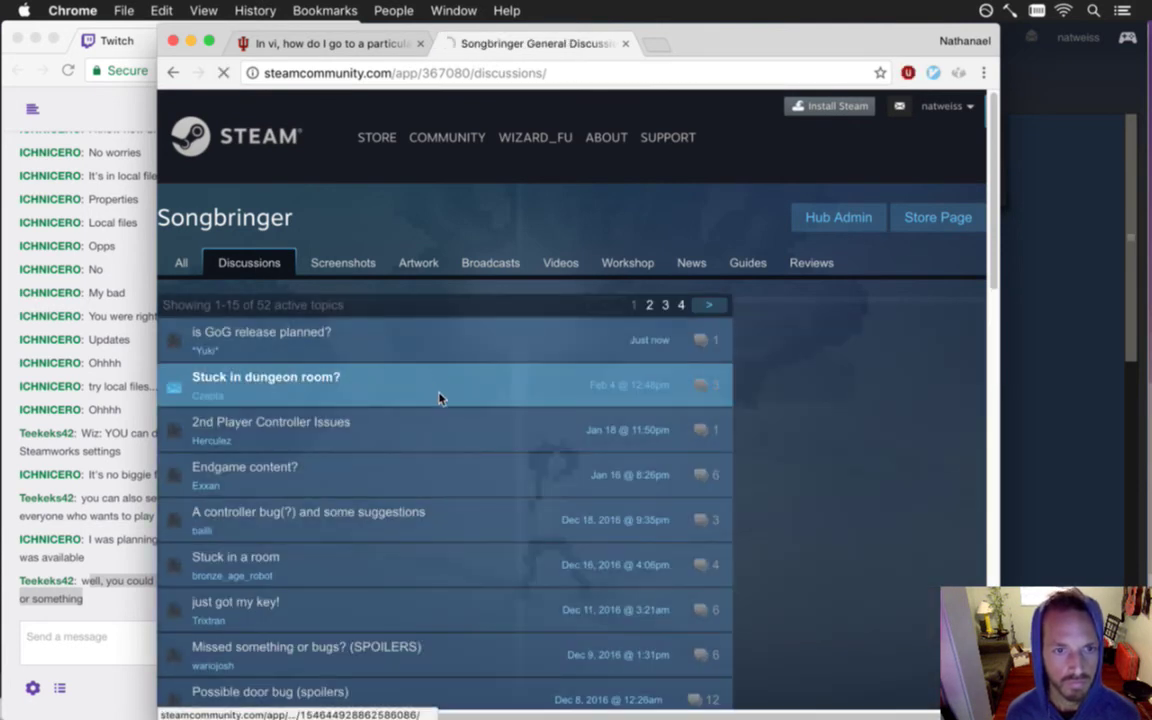
scroll(600, 470, down, 1)
scroll(630, 490, down, 10)
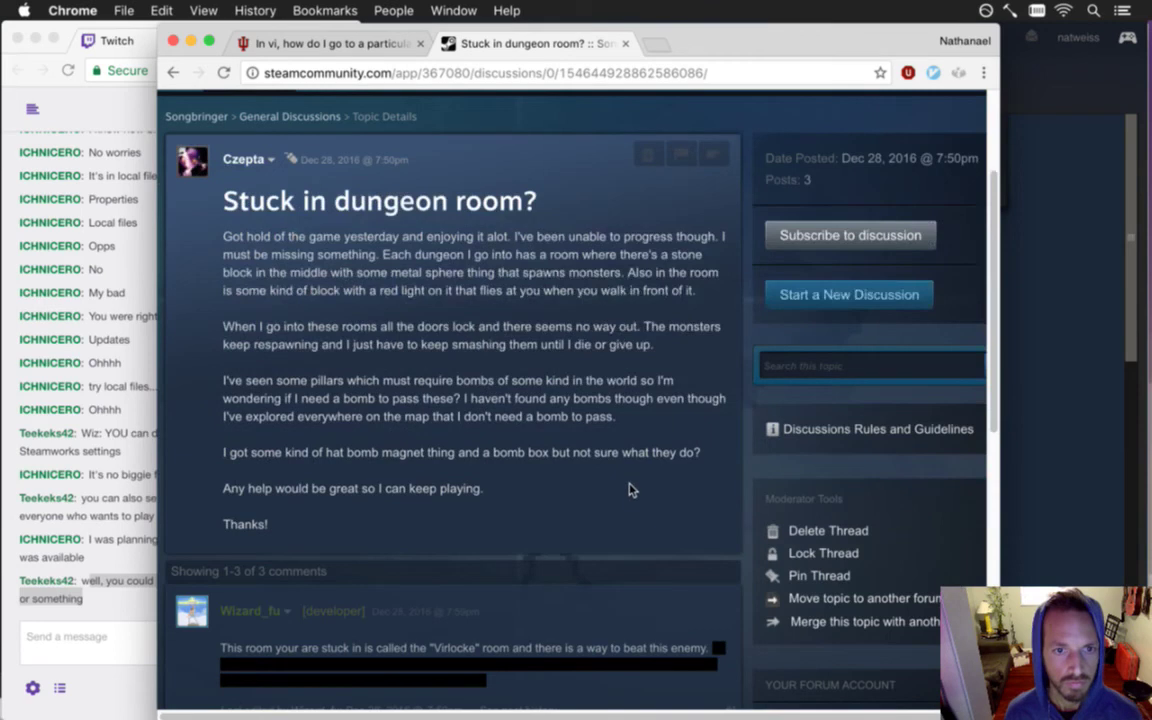
scroll(632, 488, up, 5)
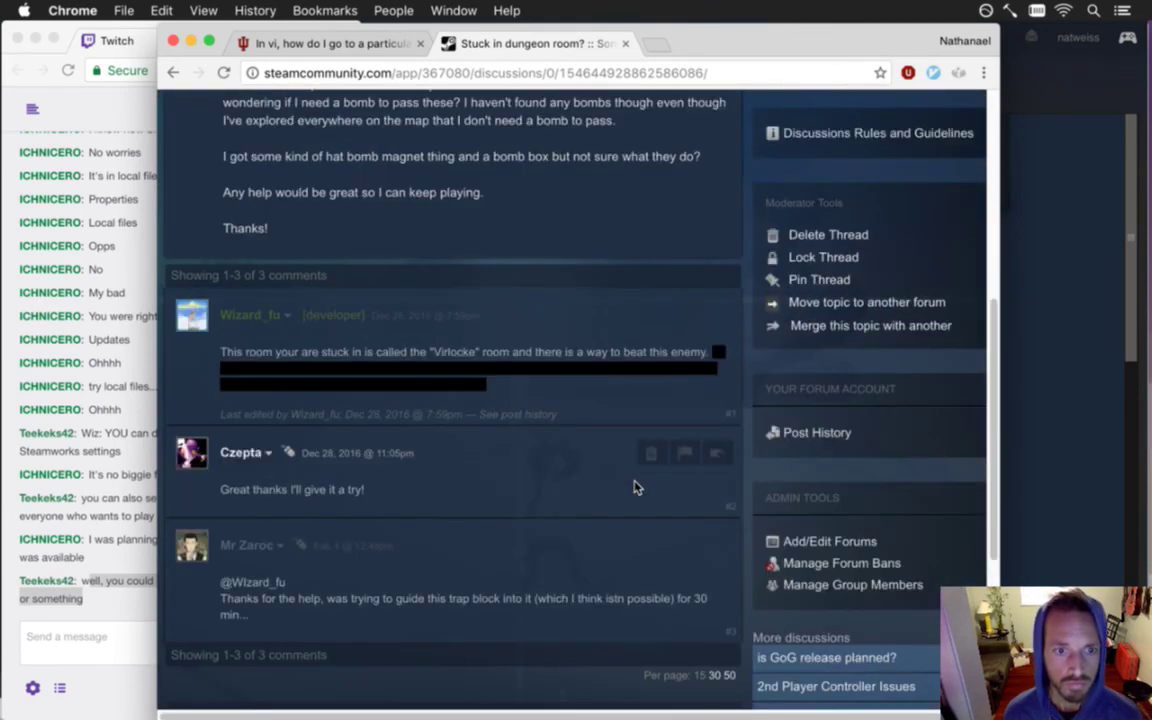
Step: Examine the replies in the "Stuck in dungeon room?" topic, especially the latest comment about guiding the trap block
scroll(641, 488, down, 1)
scroll(641, 488, down, 1)
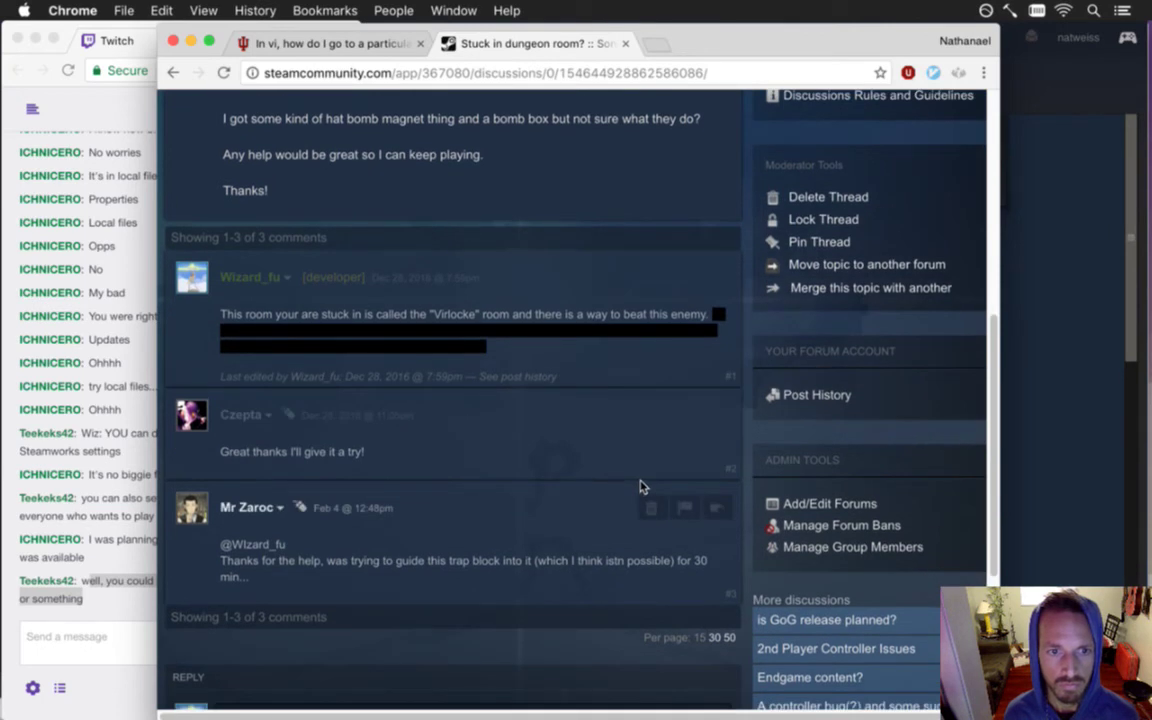
scroll(641, 488, down, 1)
scroll(643, 492, down, 1)
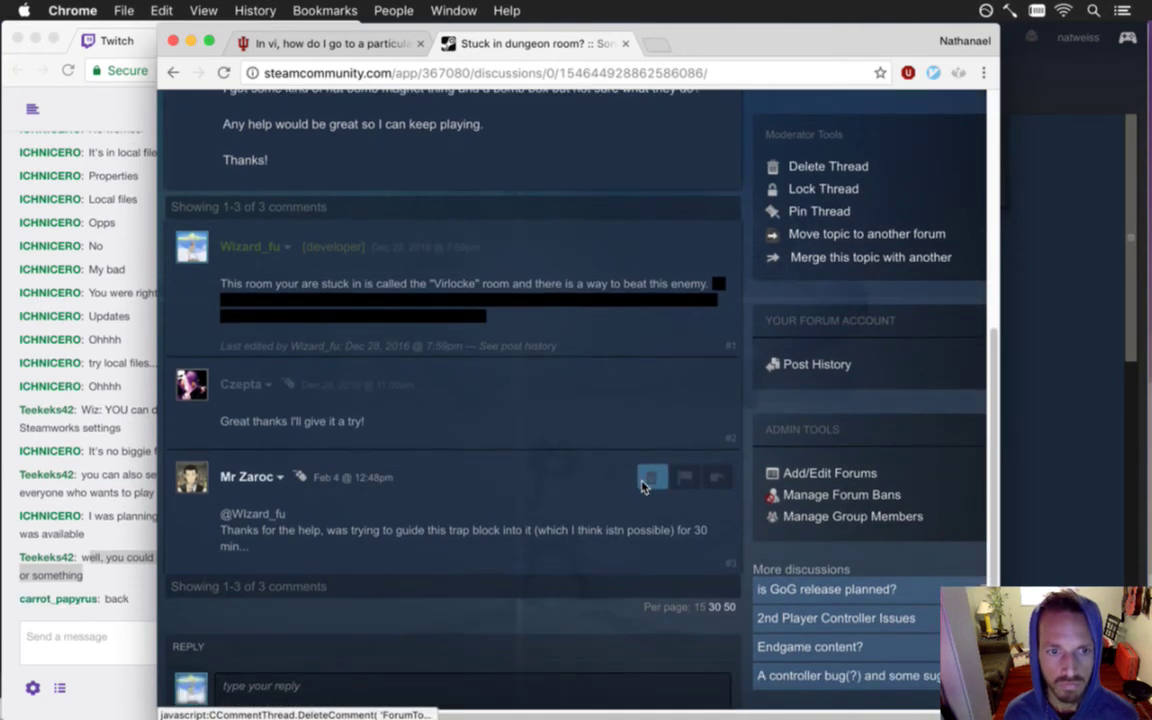
drag(437, 533, 462, 545)
click(461, 546)
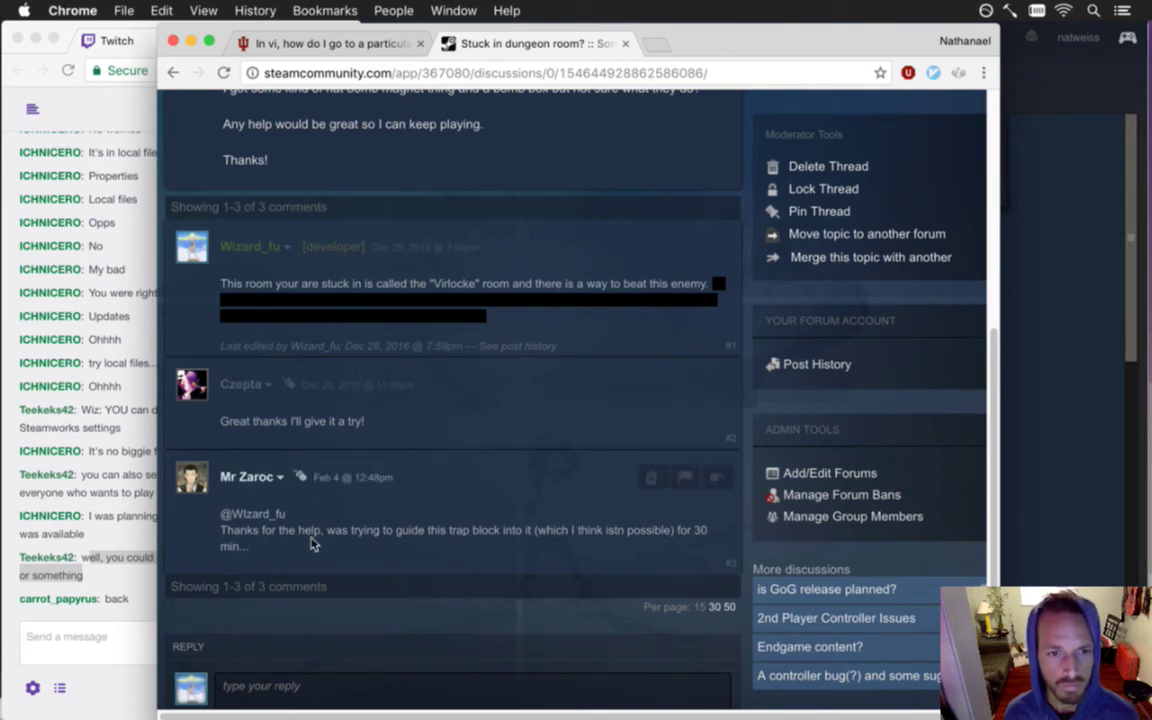
scroll(305, 537, down, 2)
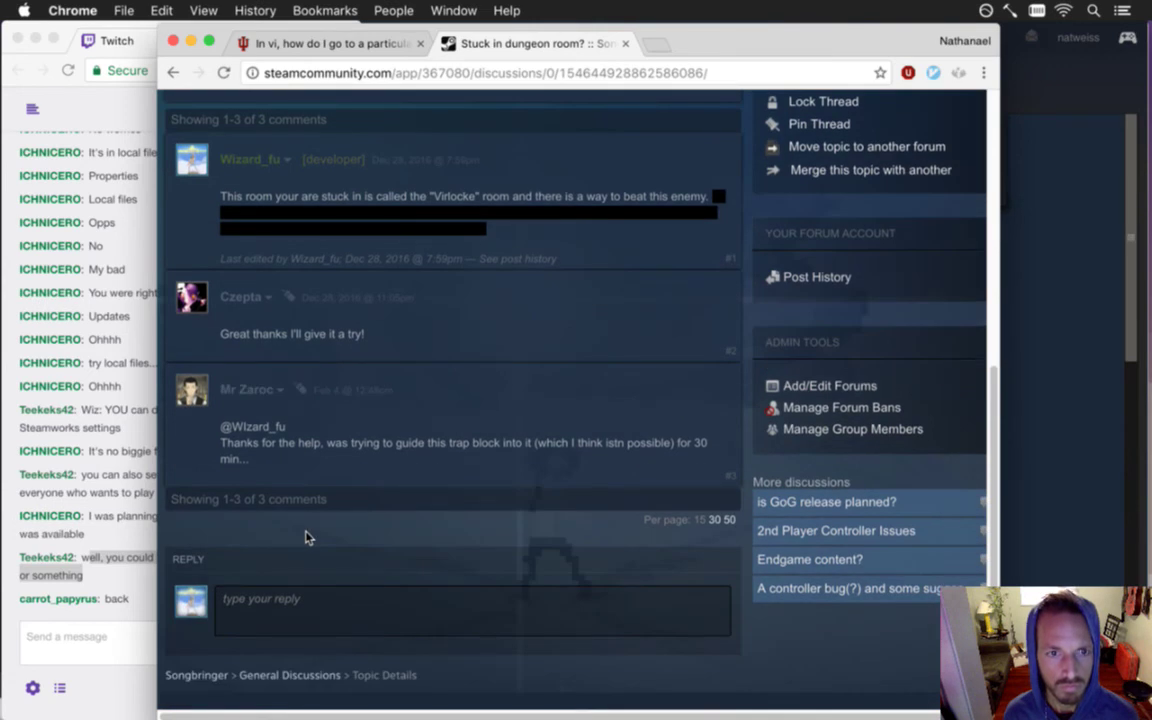
scroll(307, 537, up, 1)
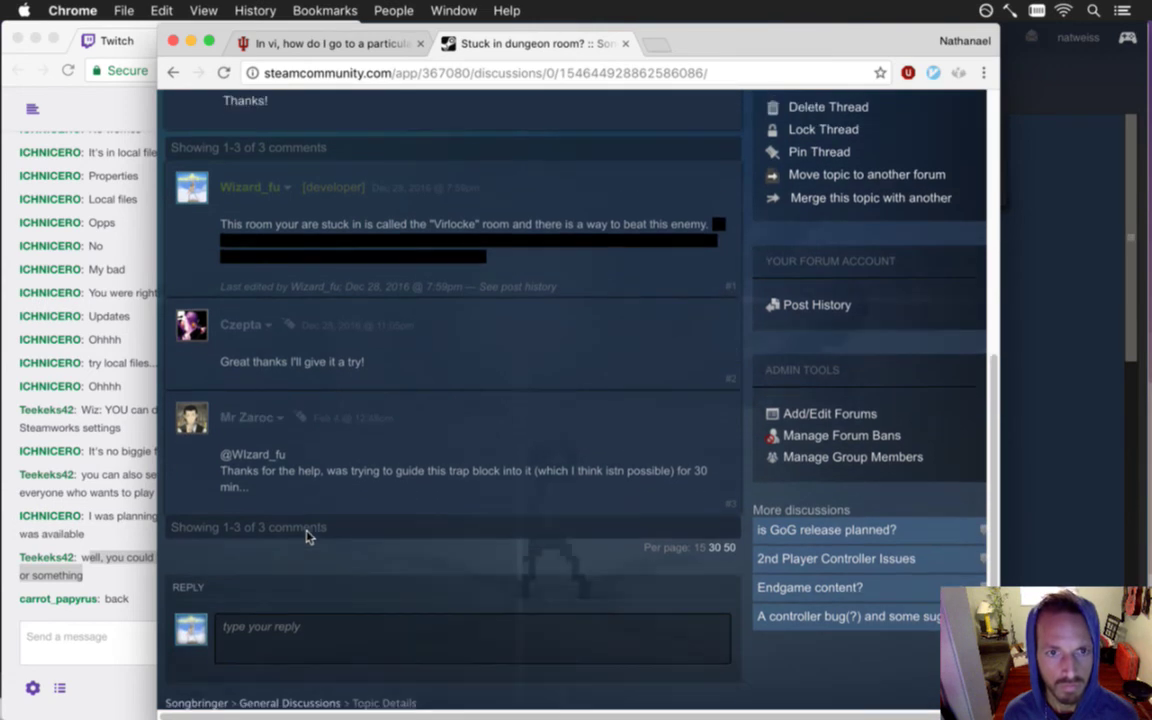
scroll(307, 537, up, 1)
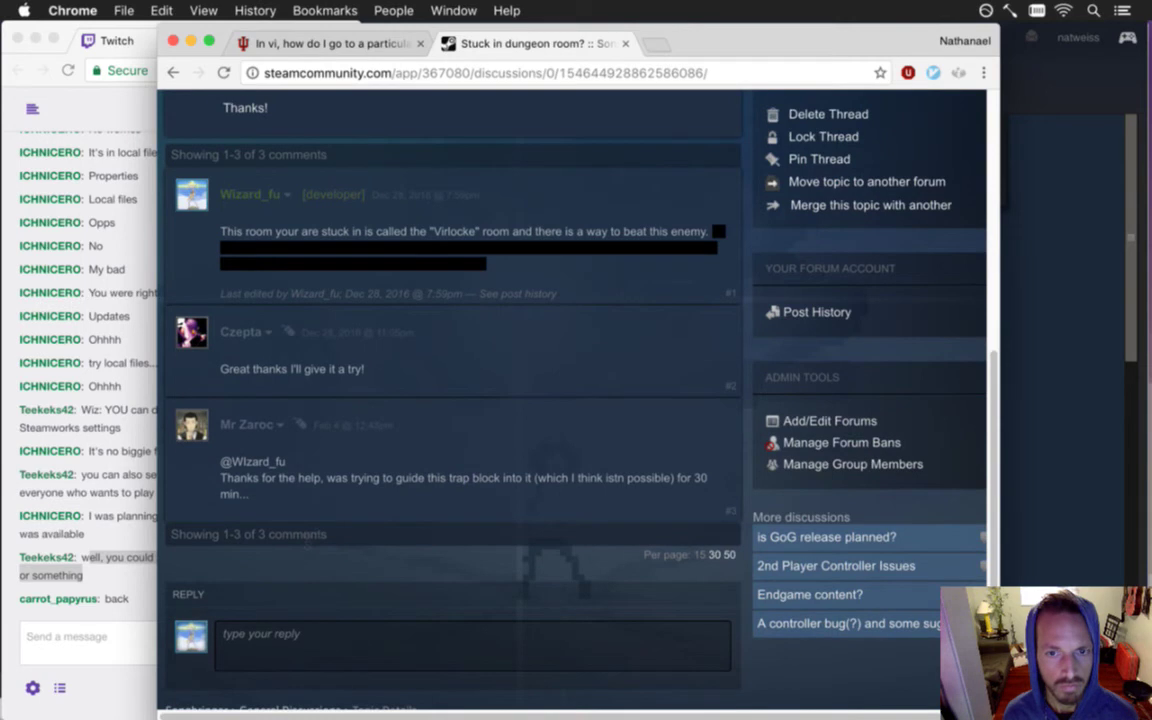
scroll(307, 537, up, 2)
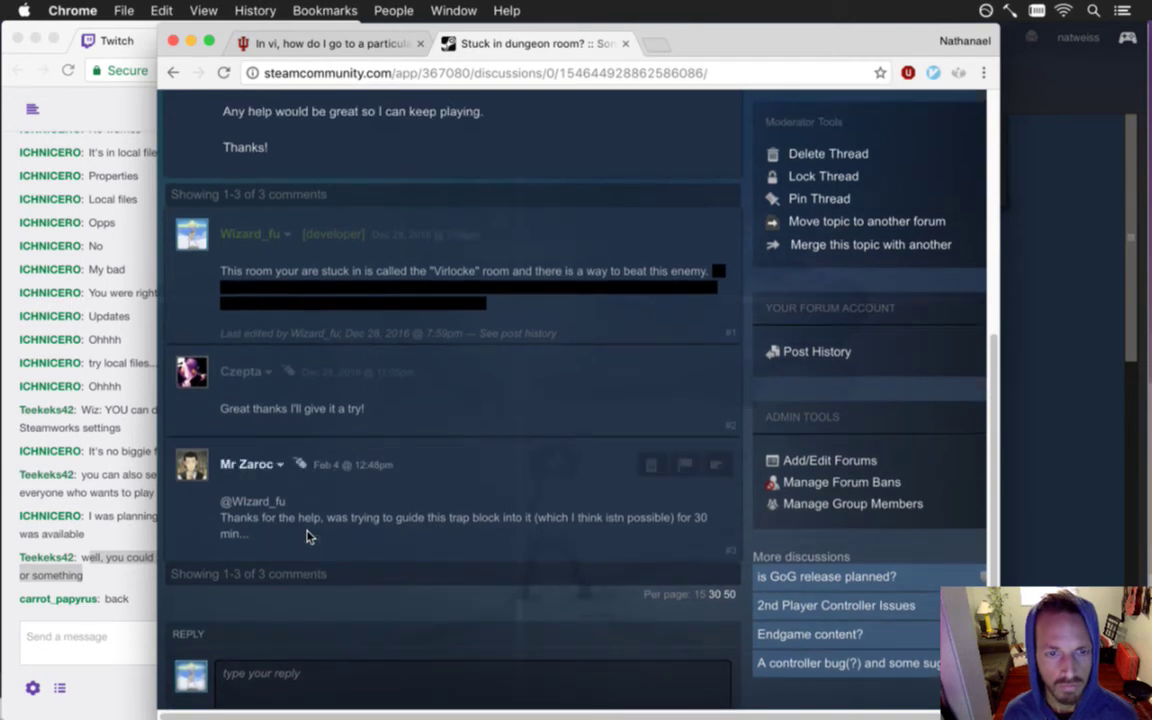
scroll(307, 537, down, 1)
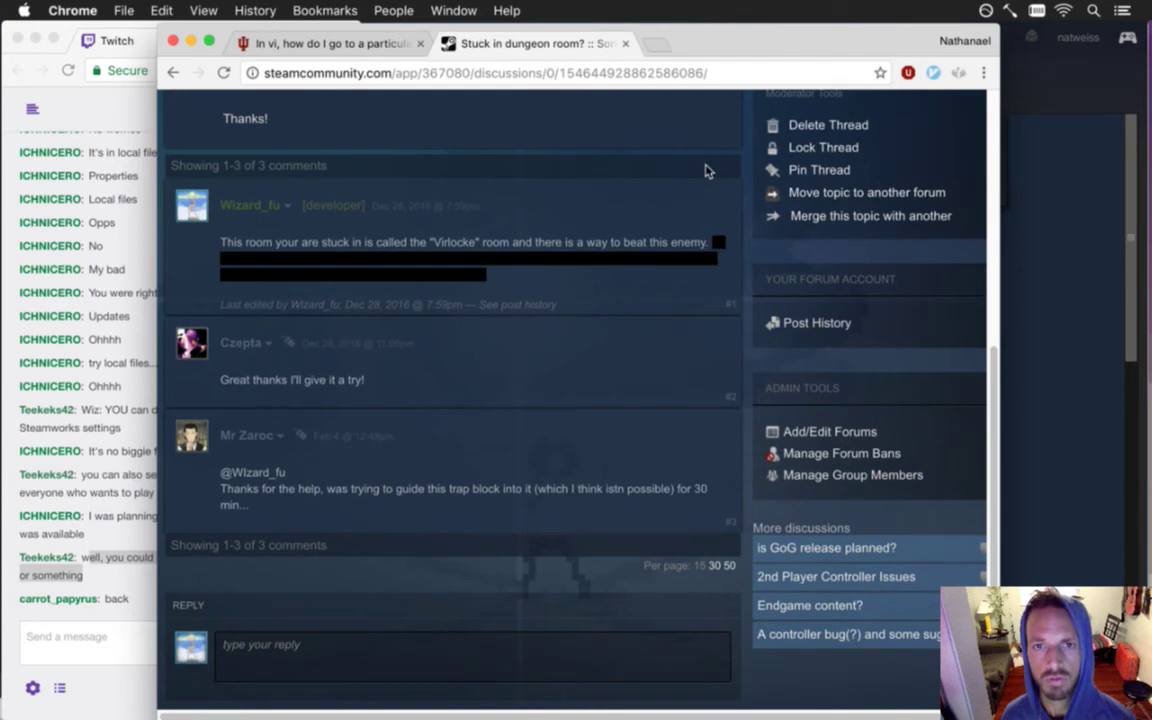
Step: Close both tabs of the Chrome window with the Steam discussion, and close the Steam window
key(super+w)
key(super+w)
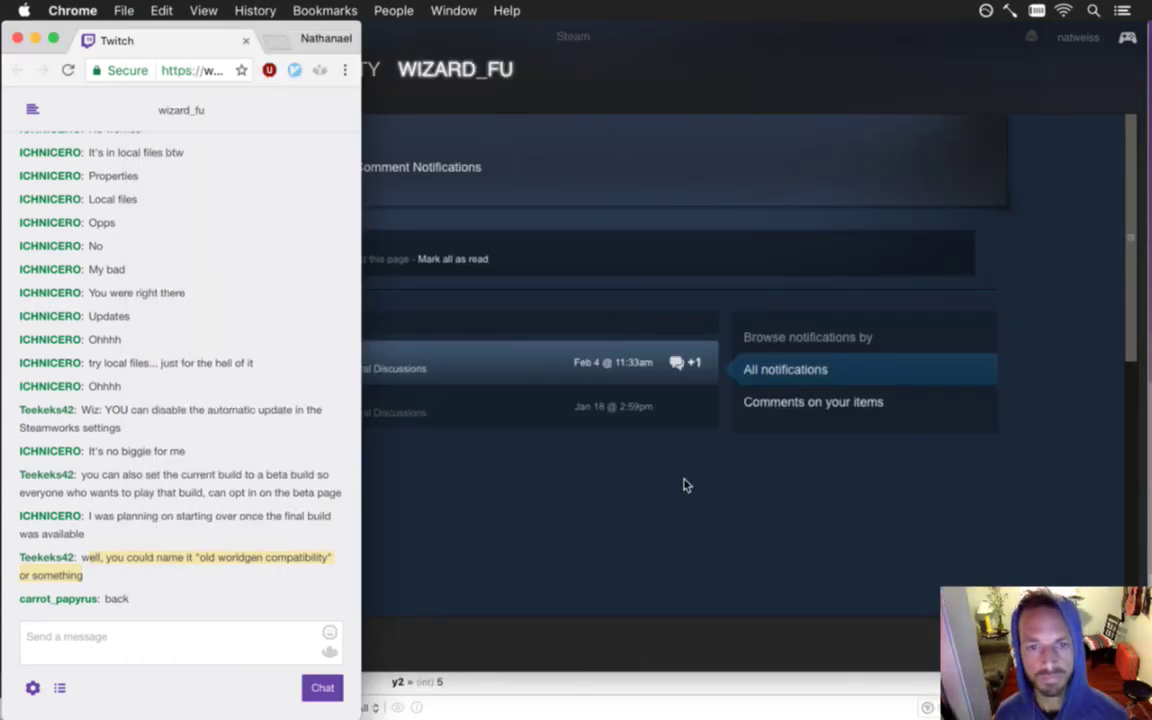
click(643, 481)
key(super+w)
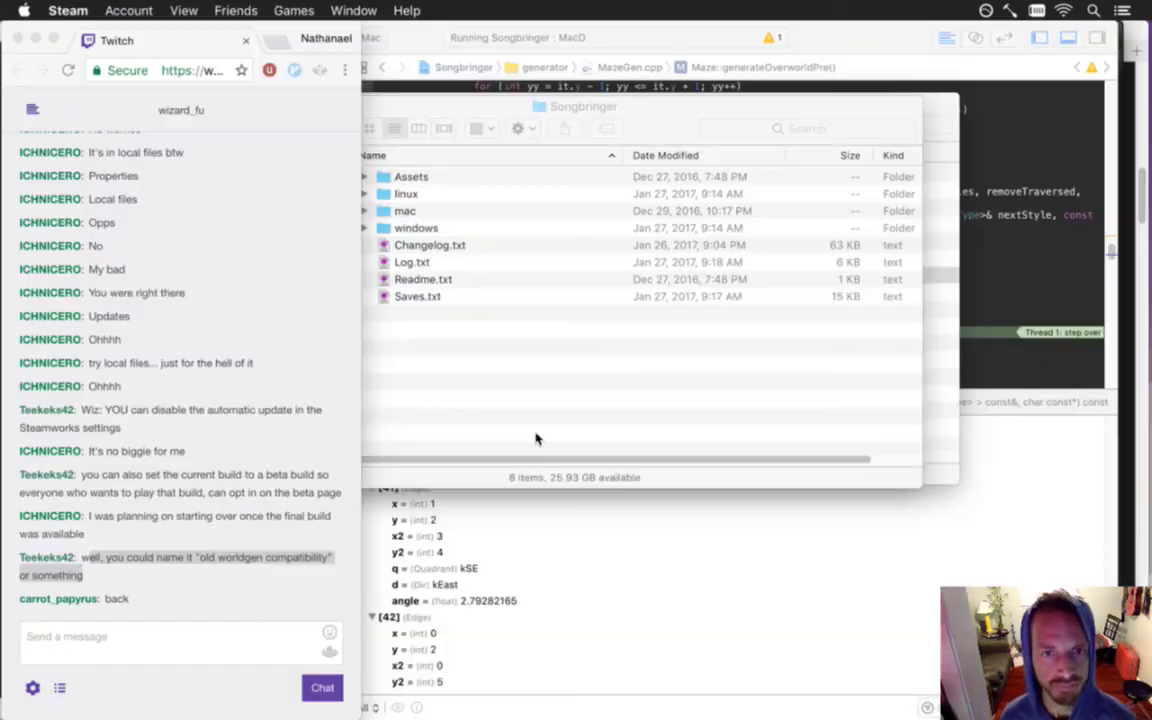
Step: Switch back to Xcode and examine the remainder of the gateSection lambda in MazeGen.cpp around the paused removeCorners line
key(super+Tab)
click(410, 383)
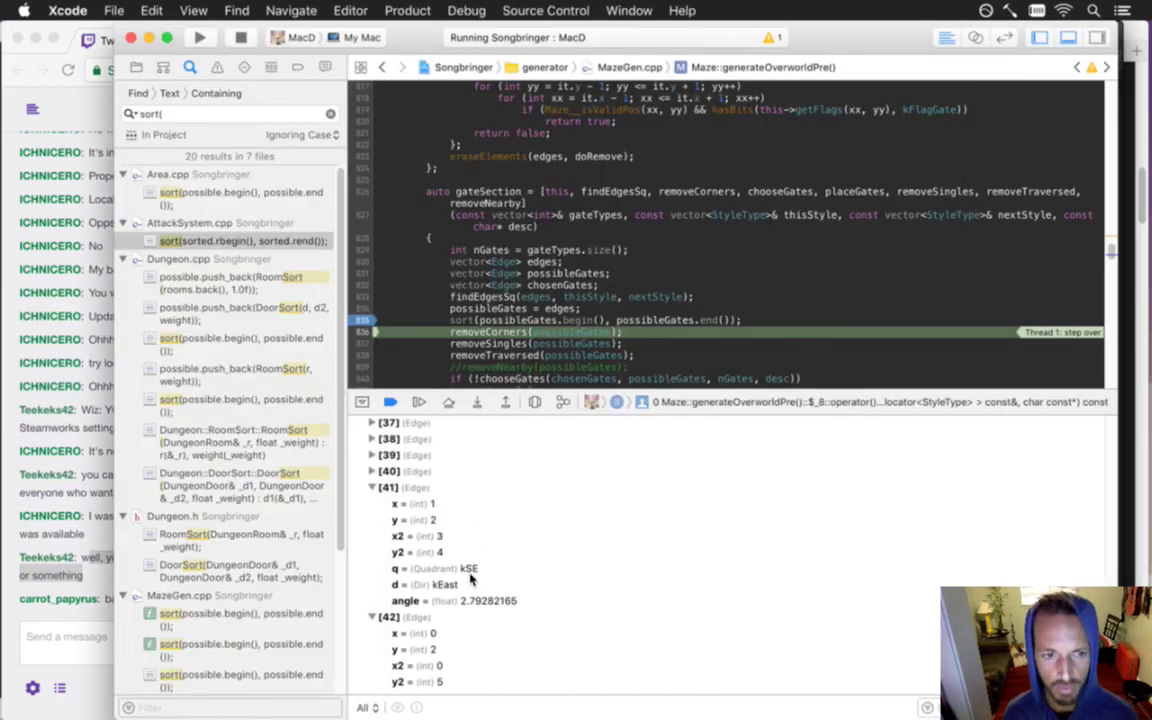
key(super+Tab)
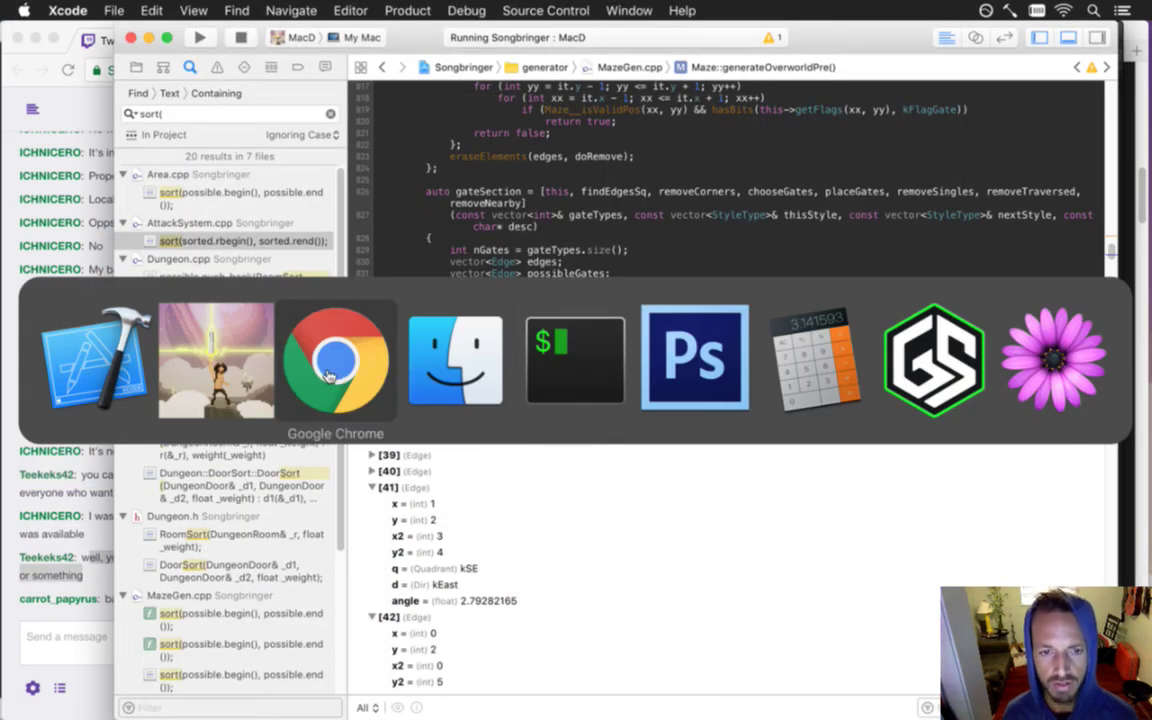
click(86, 375)
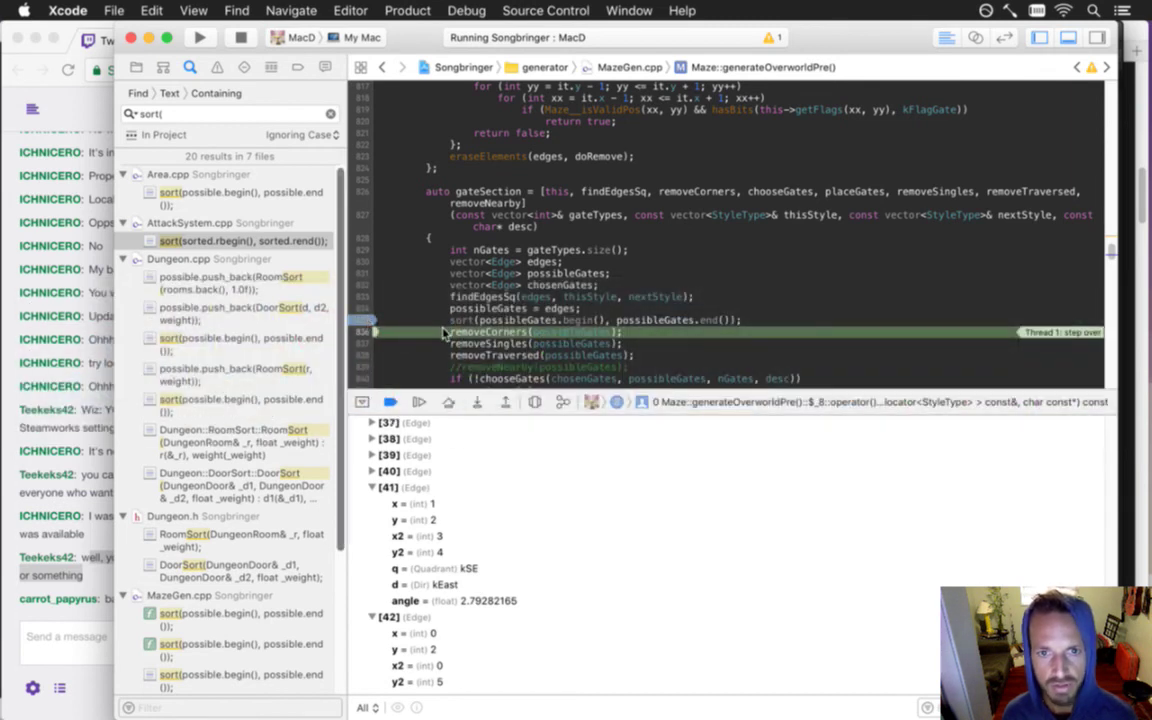
scroll(441, 333, down, 3)
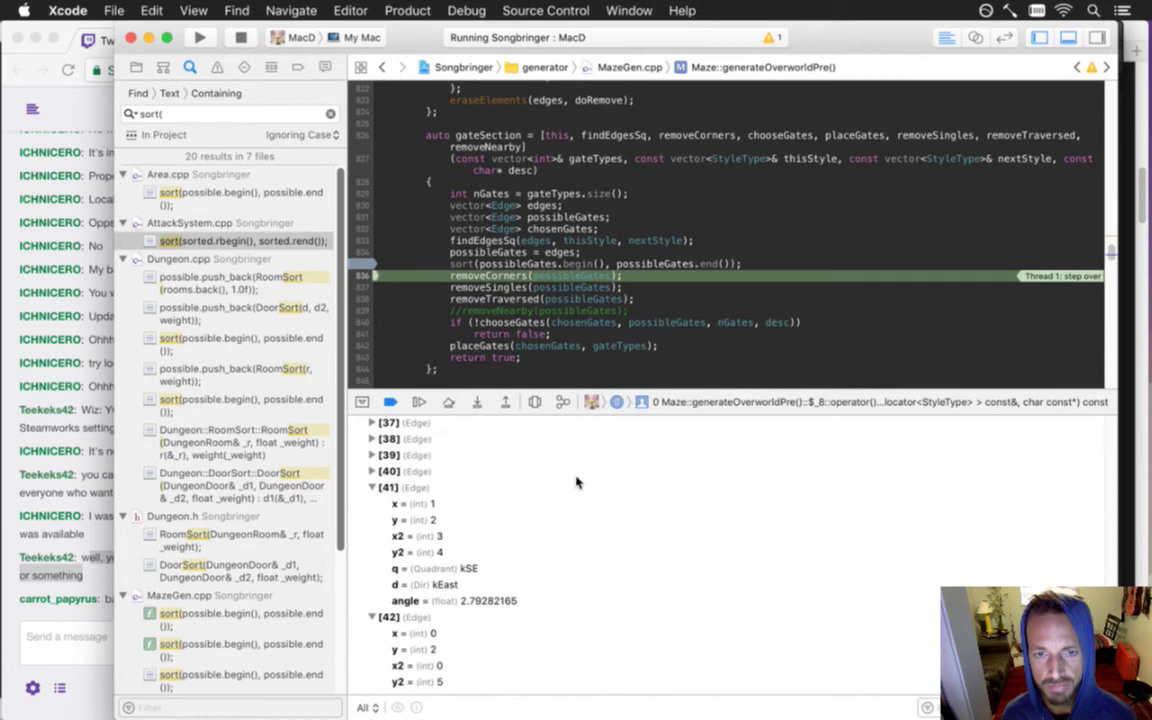